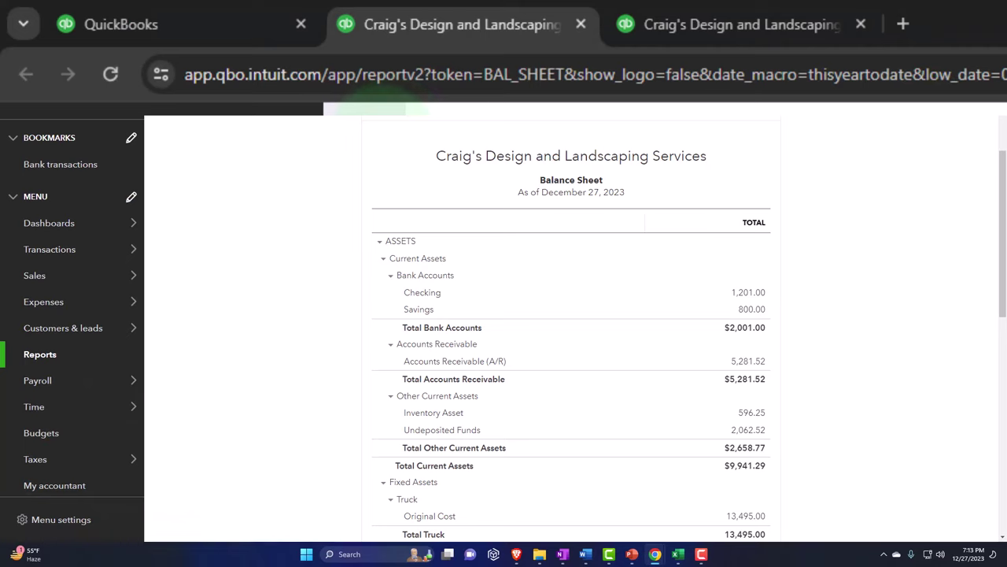
Step: View the Profit and Loss report, and return to the Reports page
left_click(687, 28)
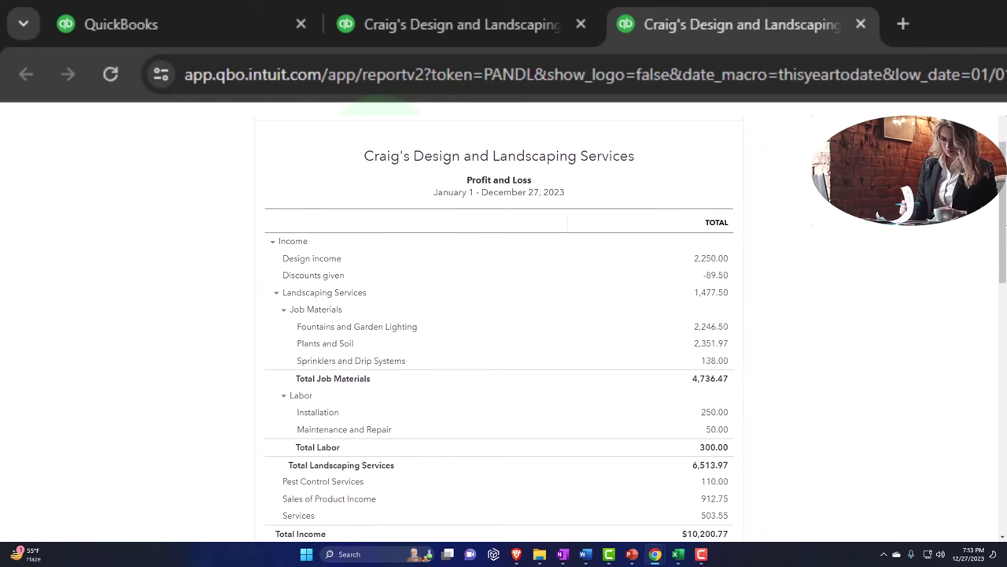
left_click(257, 52)
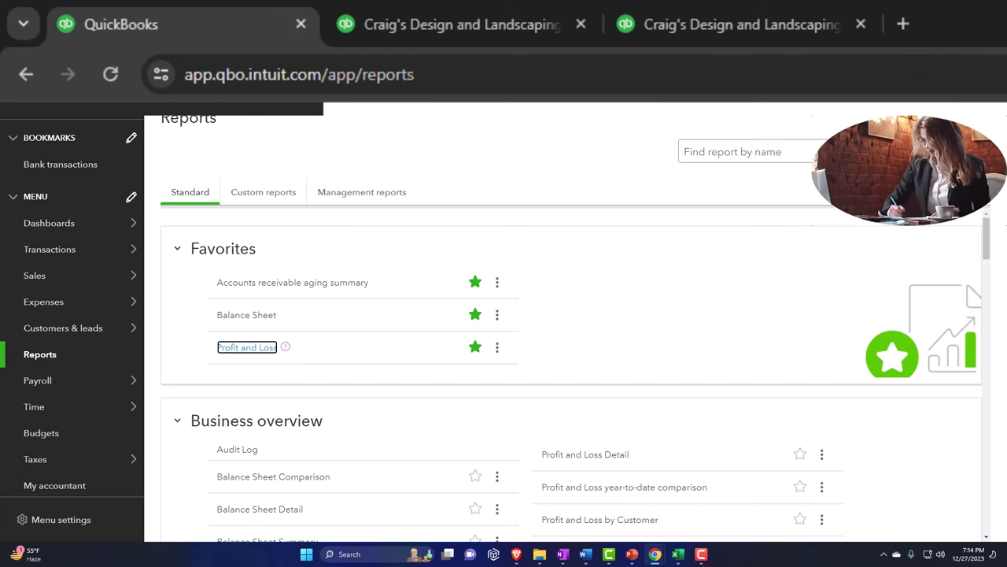
key("shift+Return")
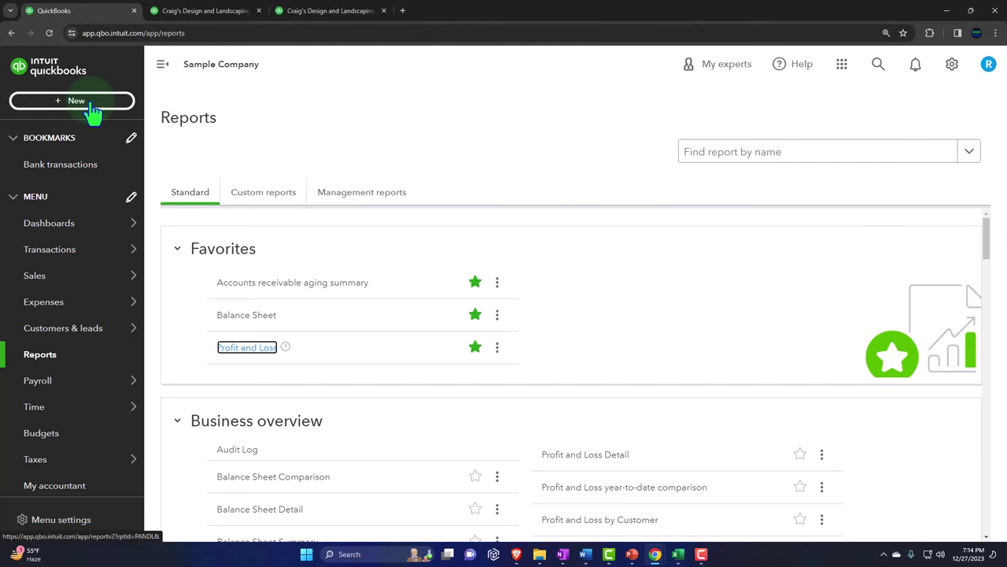
Step: Start a new sales receipt and add Customer 1 as a new customer on it
left_click(90, 107)
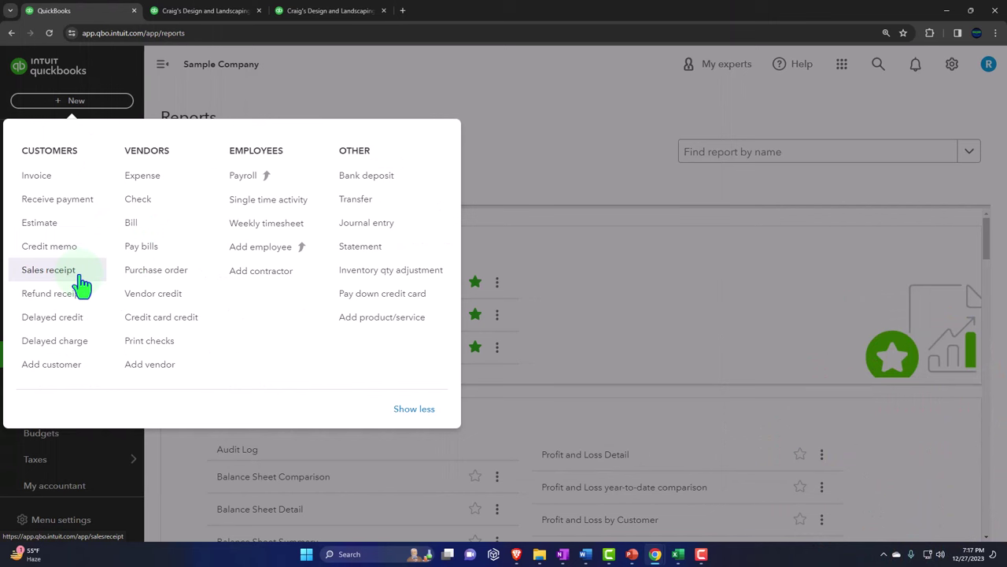
left_click(48, 270)
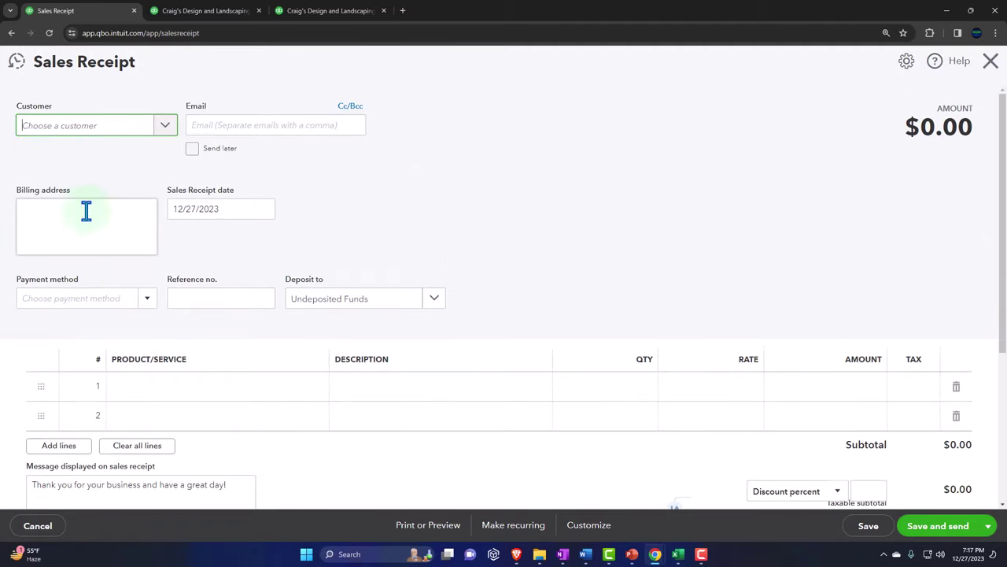
left_click(76, 126)
type("C")
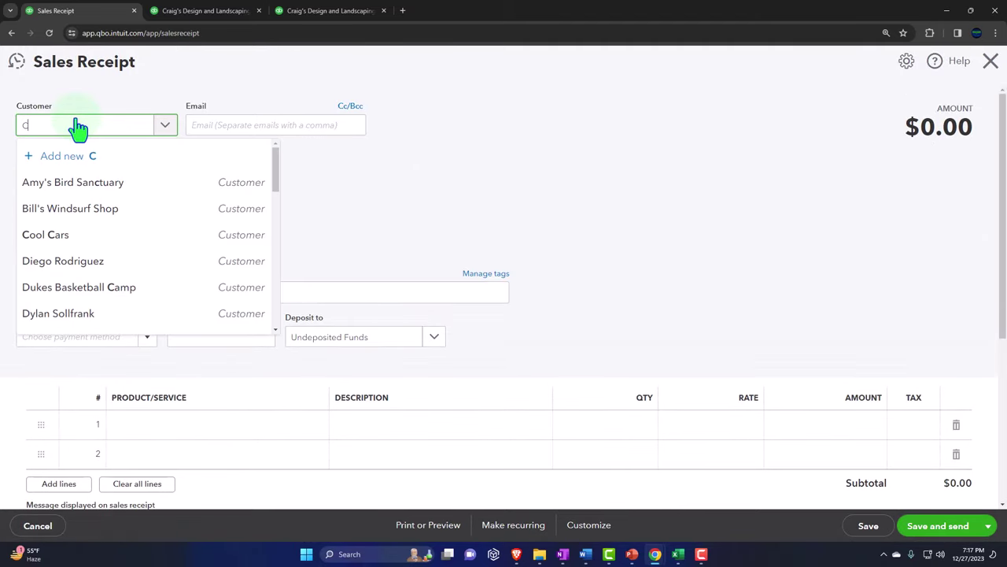
type("ustomer 1")
left_click(76, 126)
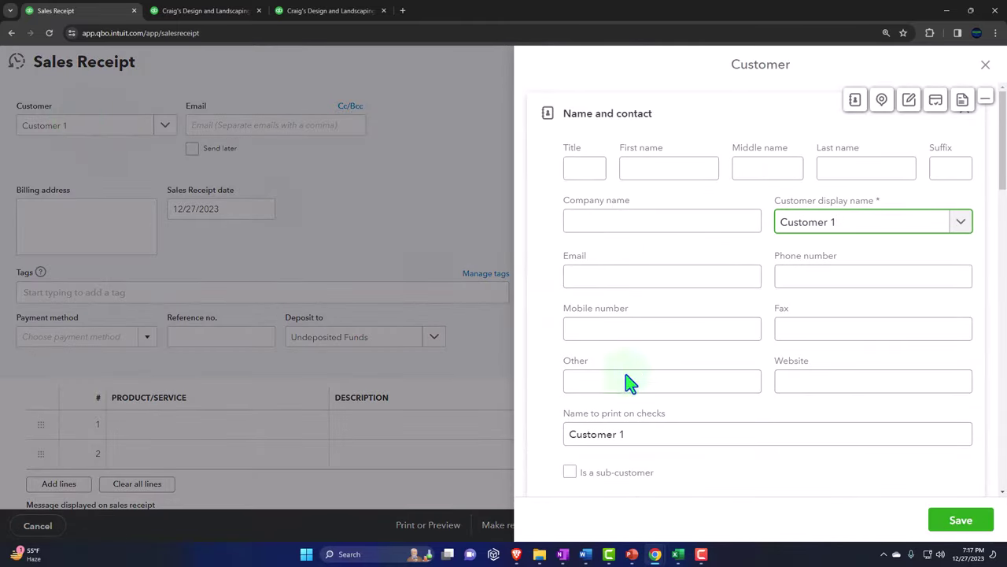
left_click(960, 523)
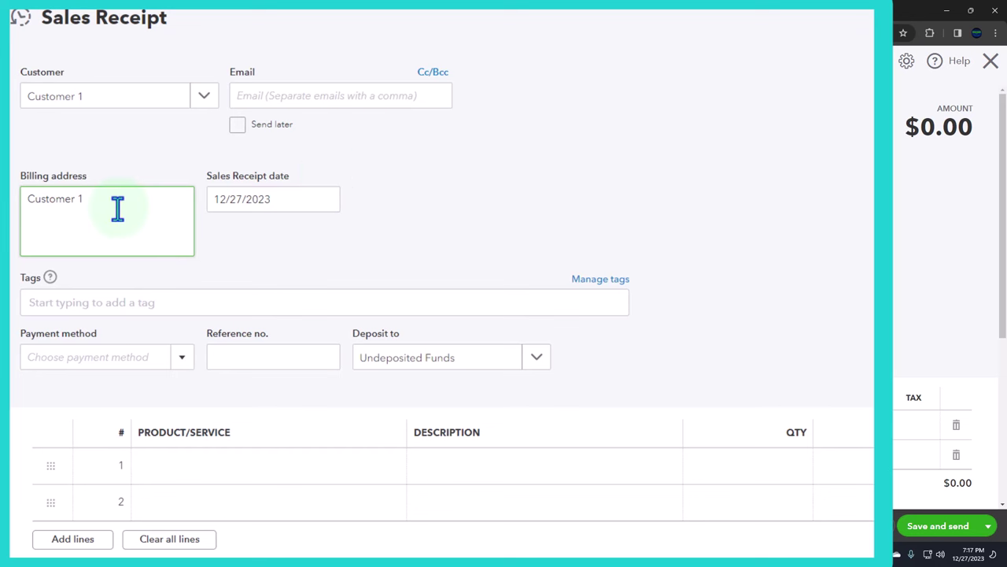
Step: Set the sales receipt date to 01/15/2024
key("Tab")
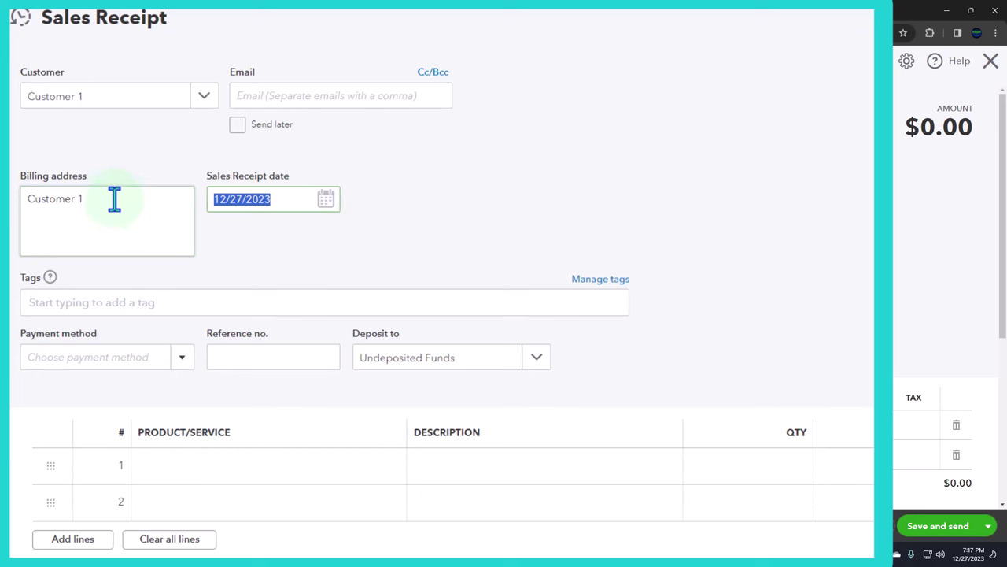
type("01")
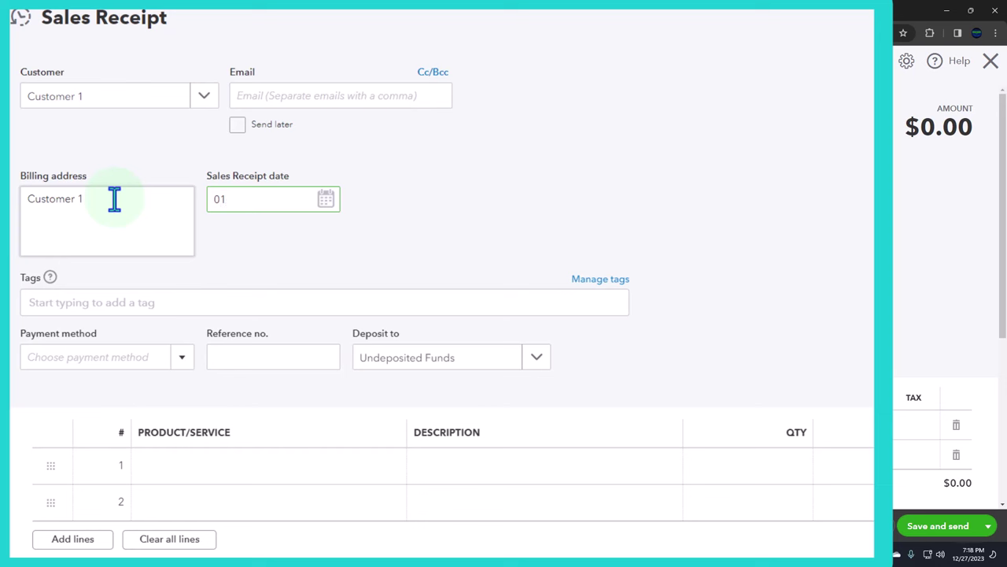
type("152024")
key("Tab")
key("Tab")
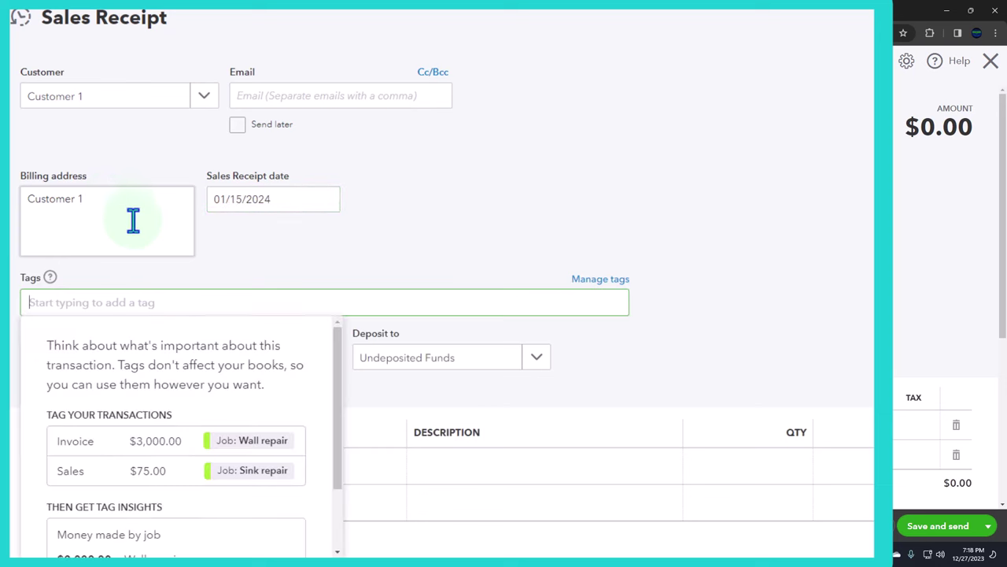
Step: Set the payment method to Check with reference number 2415
key("Tab")
scroll(370, 277, "down", 1)
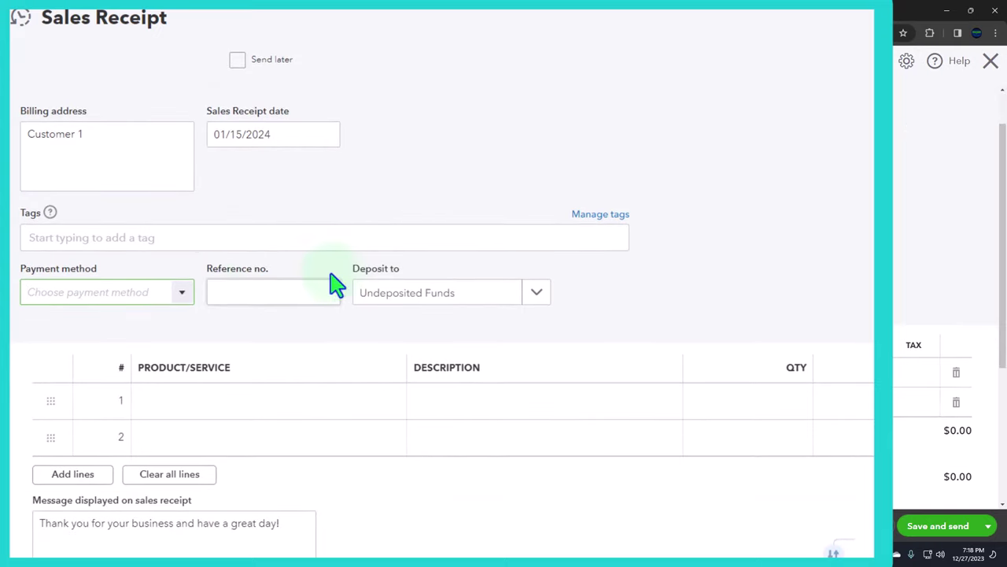
left_click(182, 293)
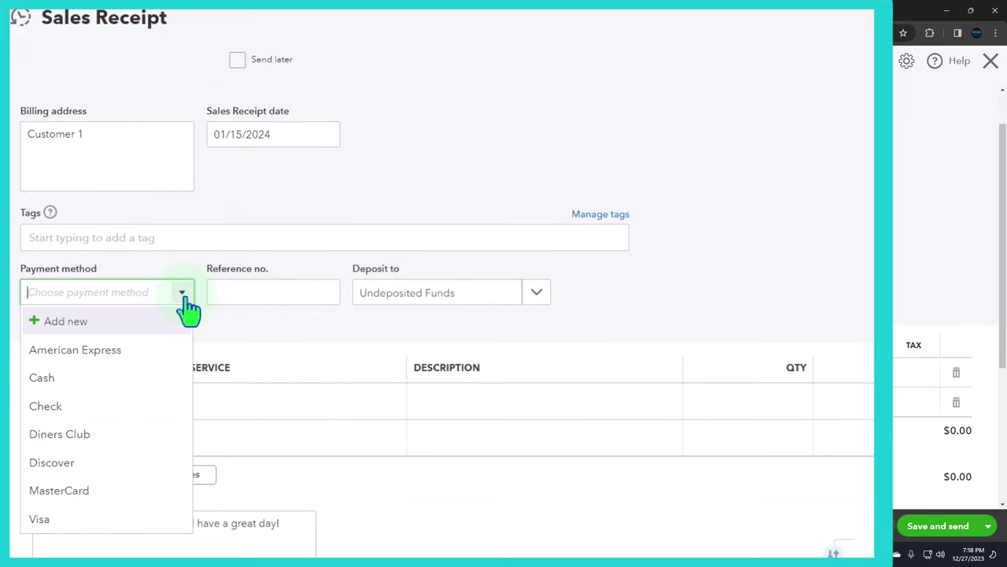
left_click(100, 391)
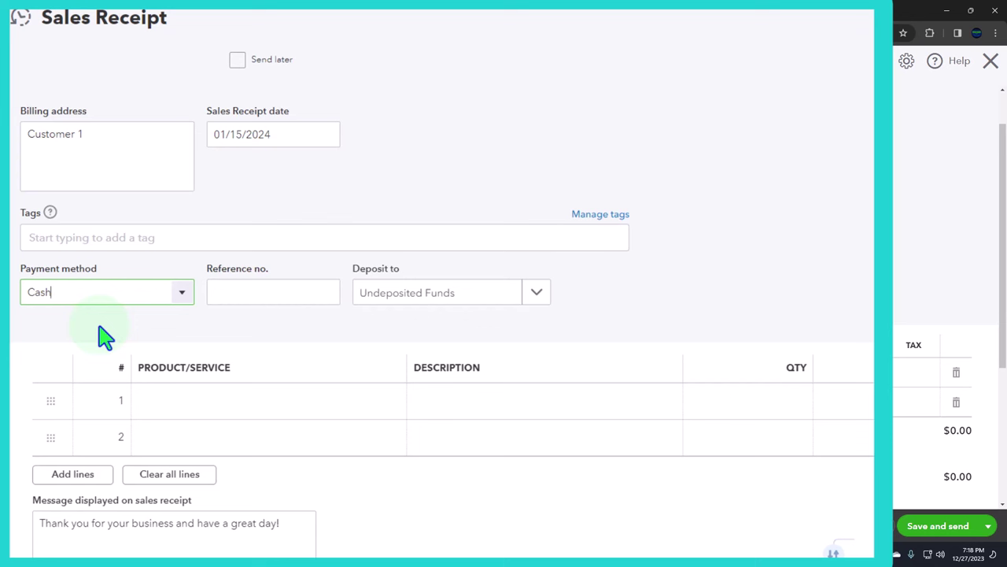
left_click(179, 303)
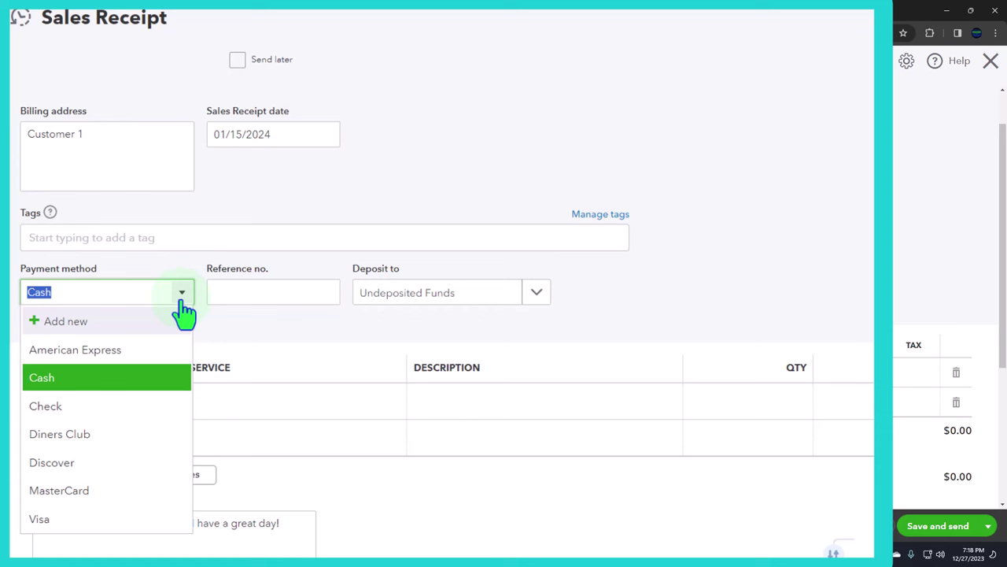
left_click(102, 407)
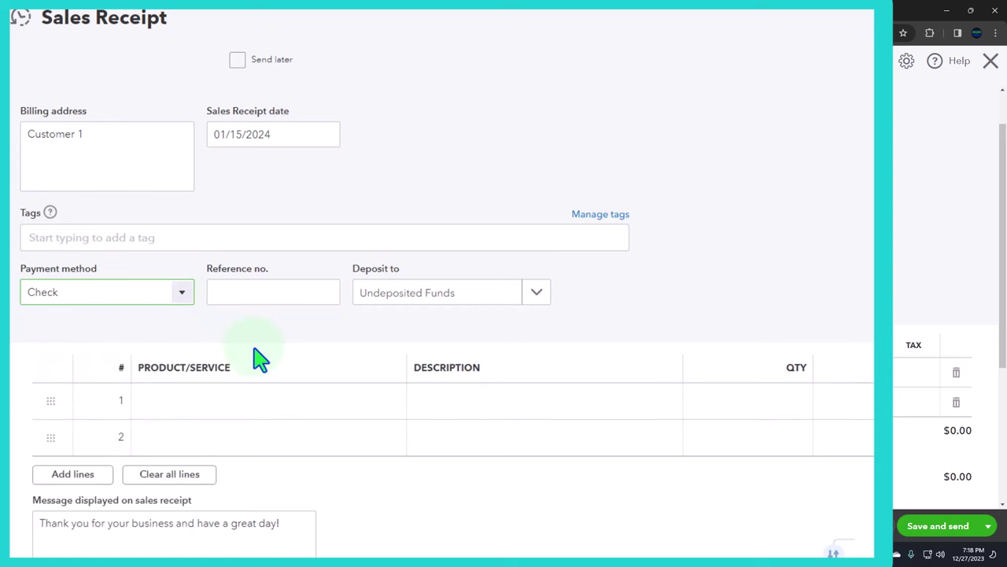
key("Tab")
type("2415")
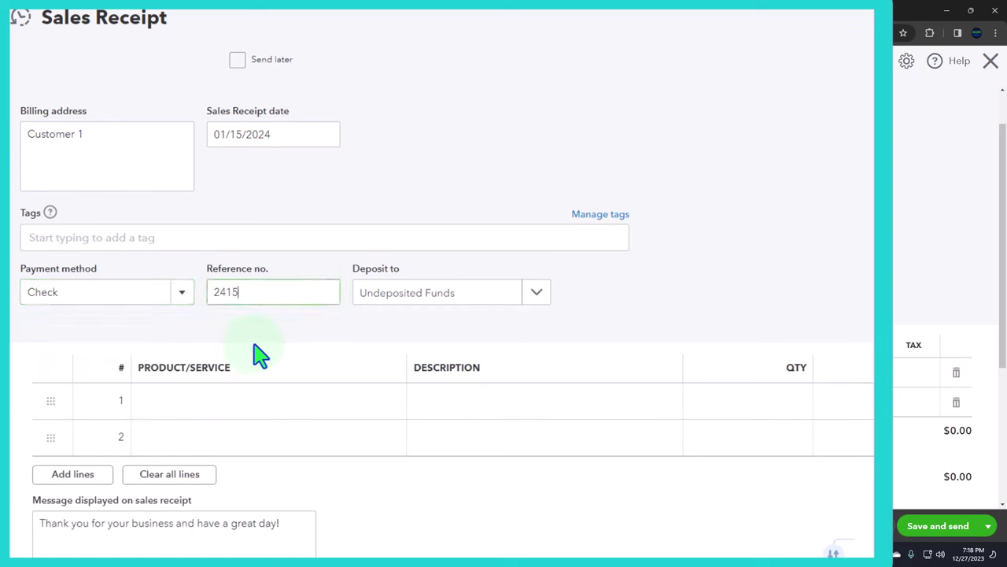
Step: Choose Checking as the account that receives the sales receipt's deposit
key("Tab")
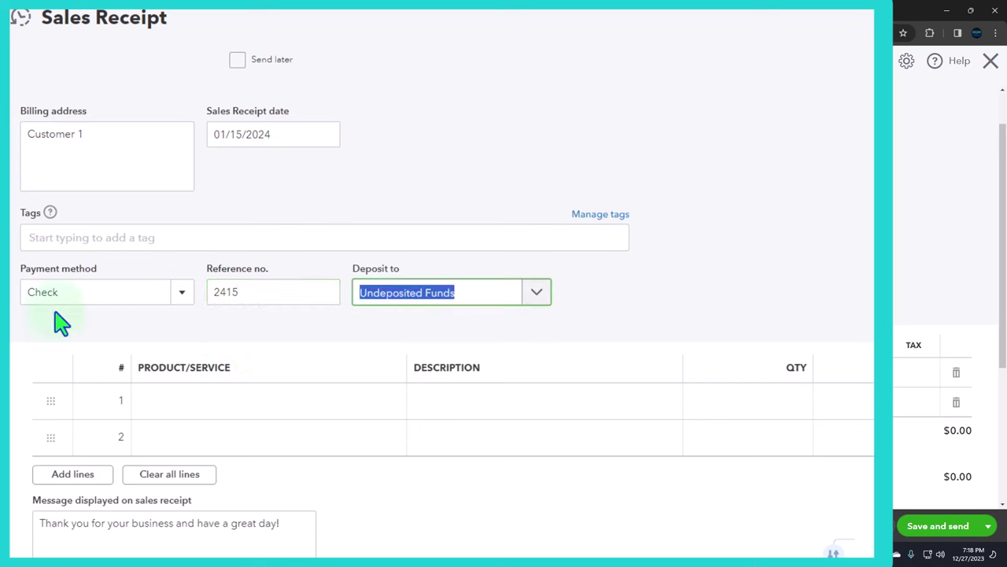
left_click(540, 305)
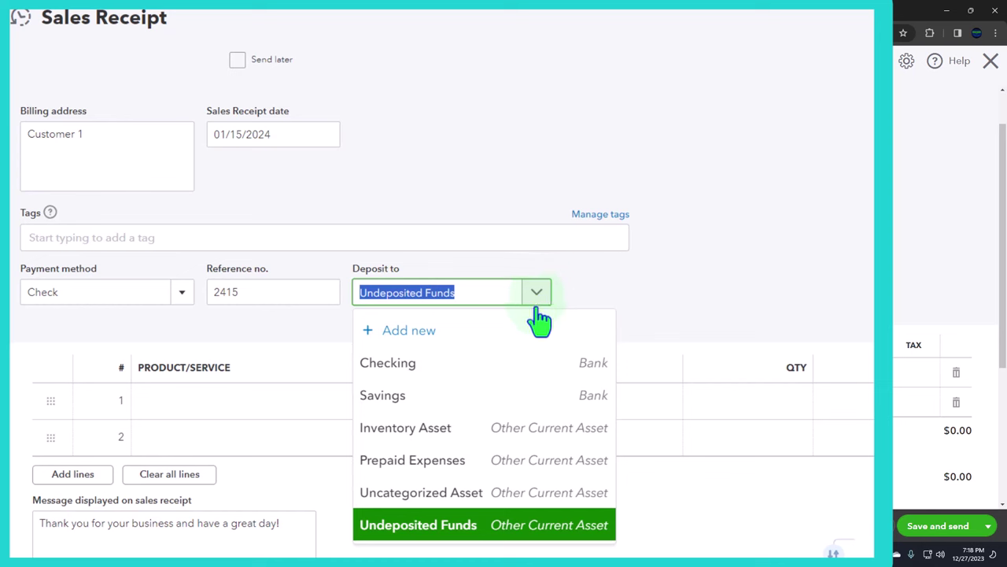
left_click(409, 370)
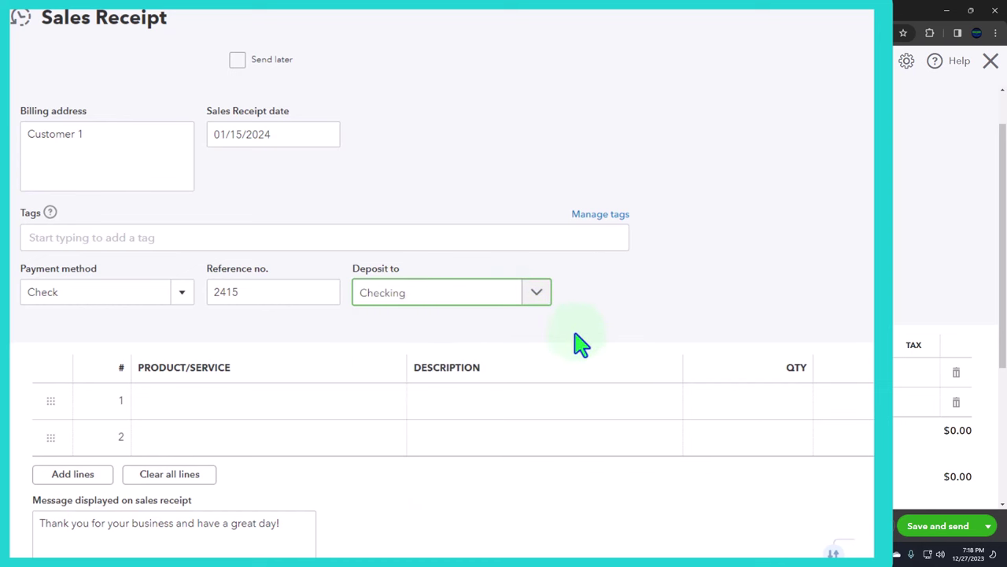
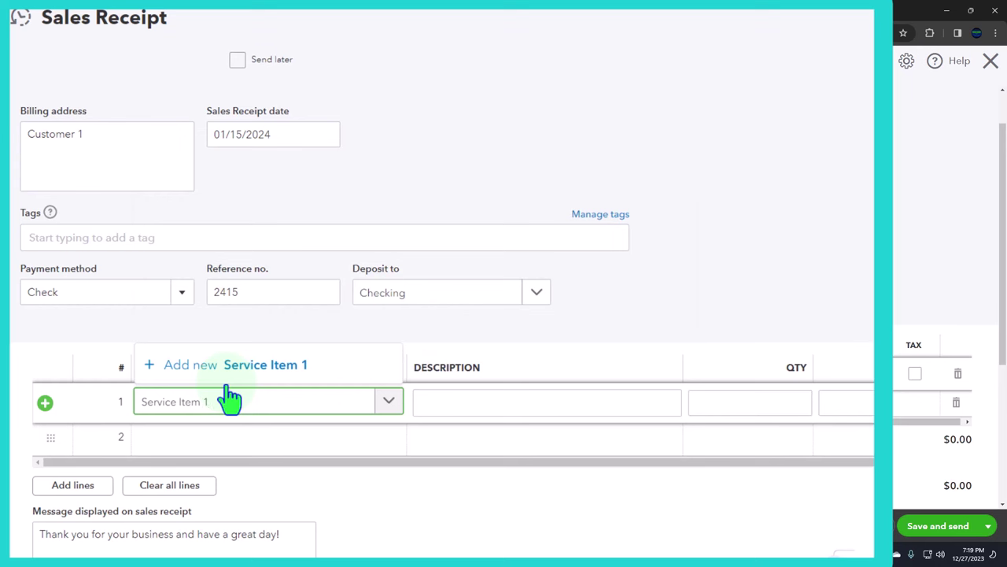
Step: Add Service Item 1 as a new item of type Service, copying its name into the sales description
key("Tab")
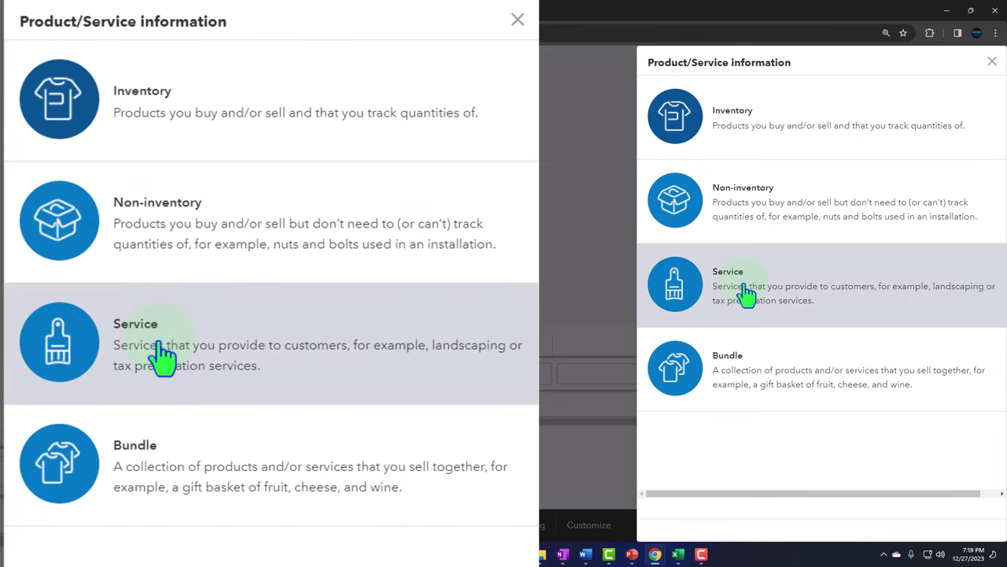
left_click(748, 292)
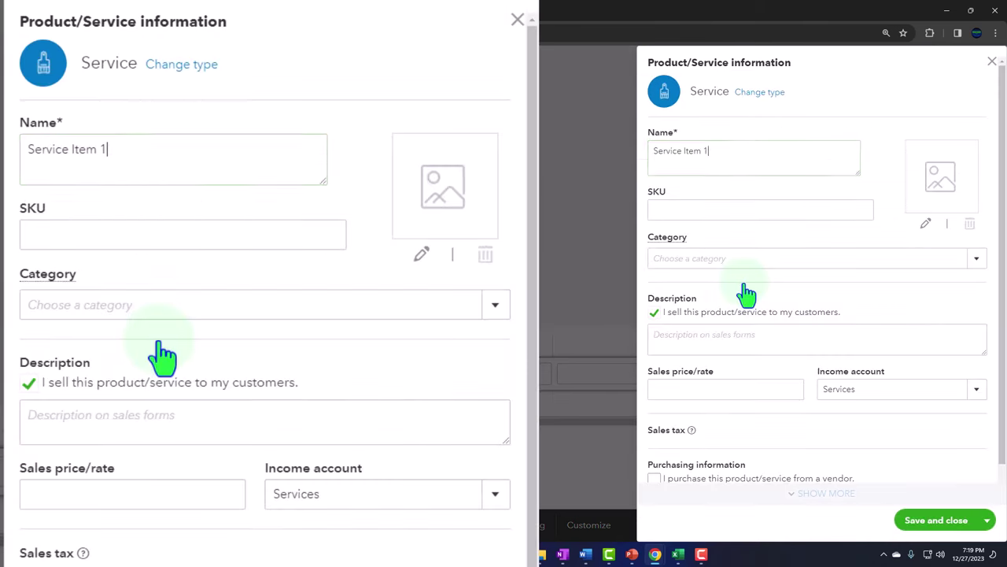
left_click_drag(722, 170, 636, 135)
key("ctrl+c")
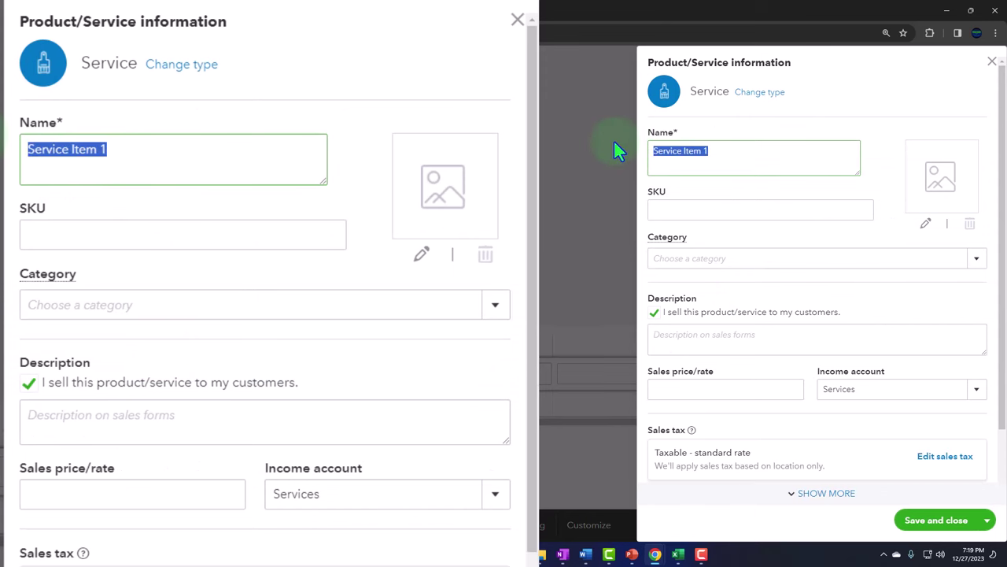
left_click(709, 338)
key("ctrl+v")
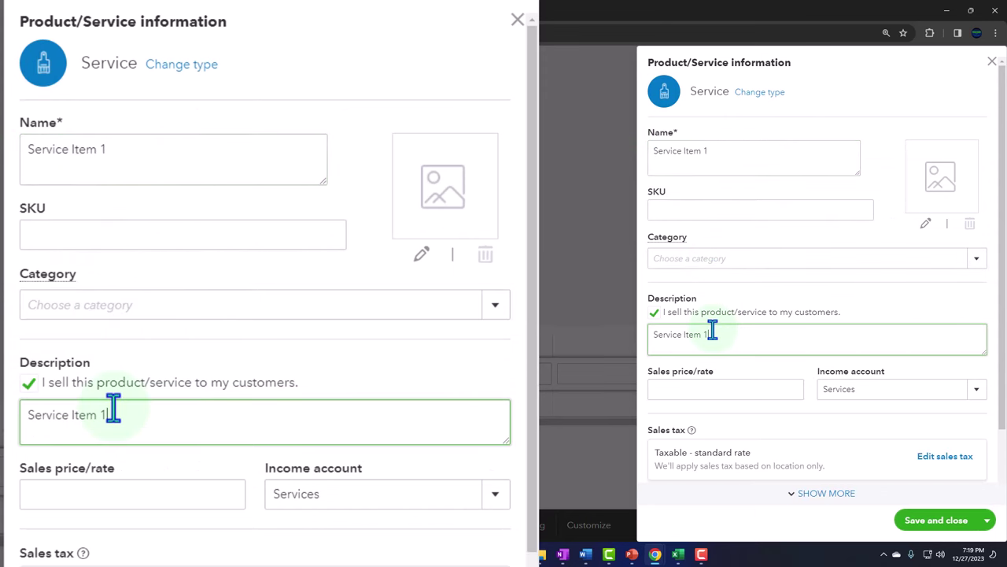
Step: Set the service item's sales price to 150, keeping Services as the income account
scroll(713, 329, "down", 1)
left_click(700, 316)
type("150")
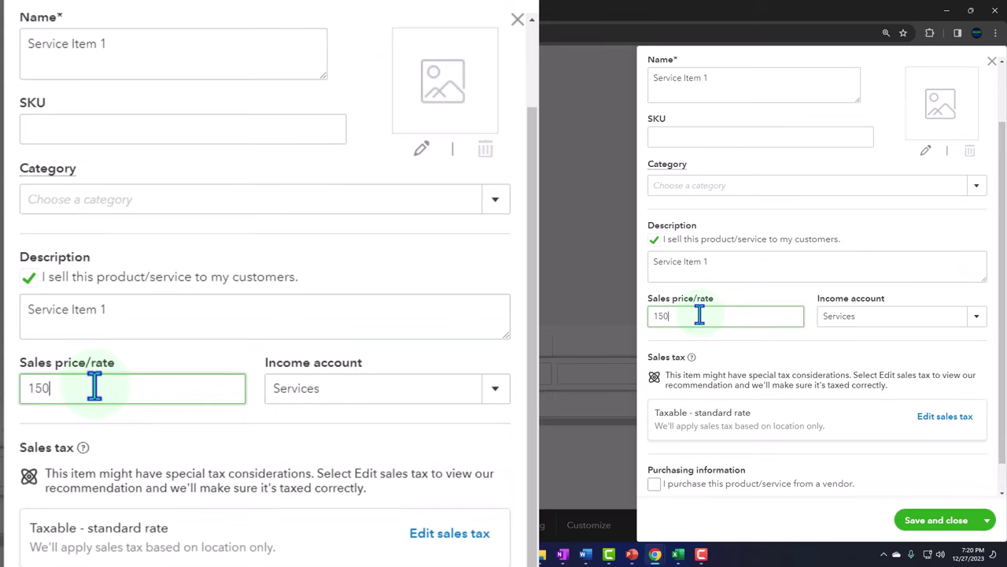
key("Tab")
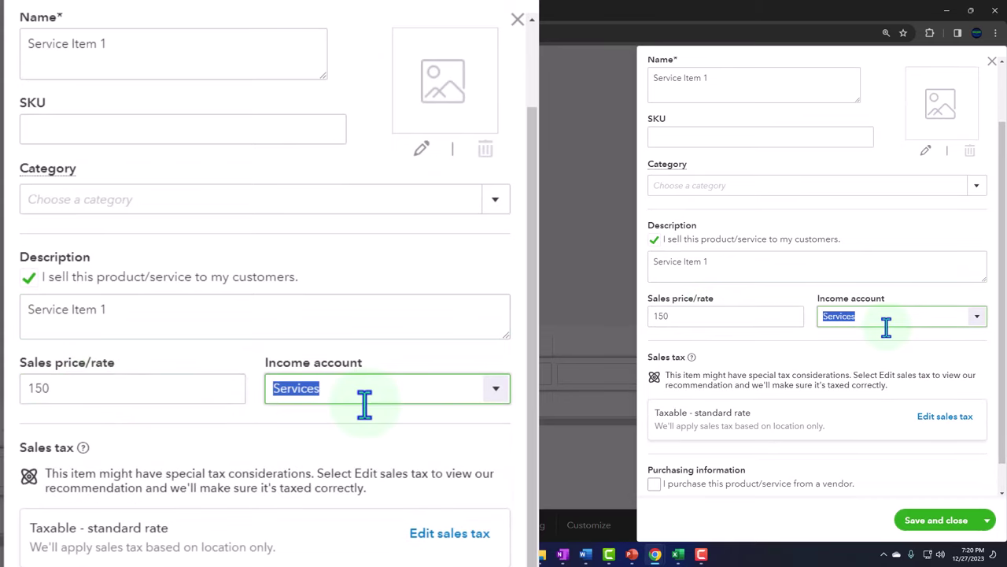
Step: Make the service item nontaxable and save it to the sales receipt
scroll(865, 354, "down", 1)
left_click(851, 385)
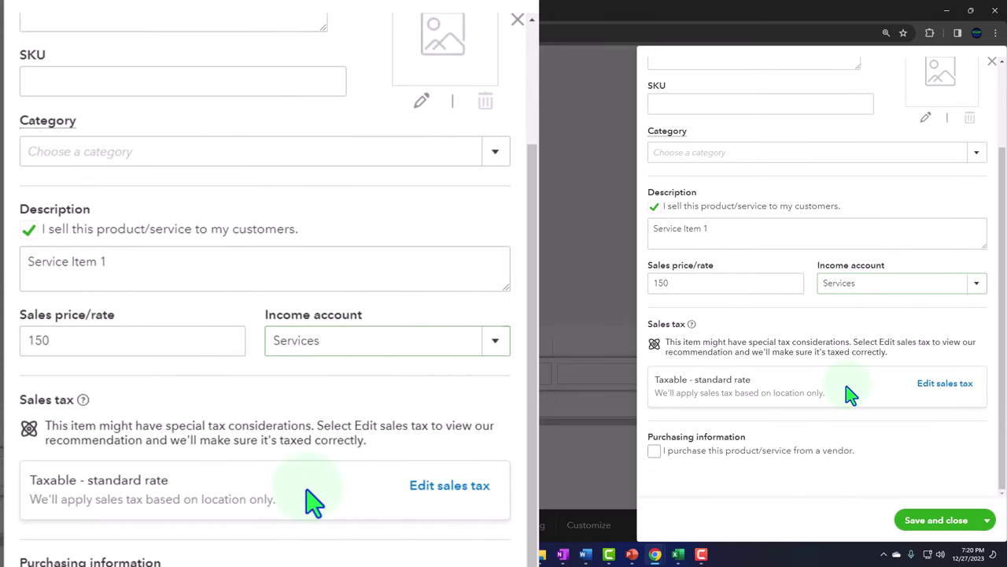
left_click(933, 386)
scroll(803, 299, "down", 6)
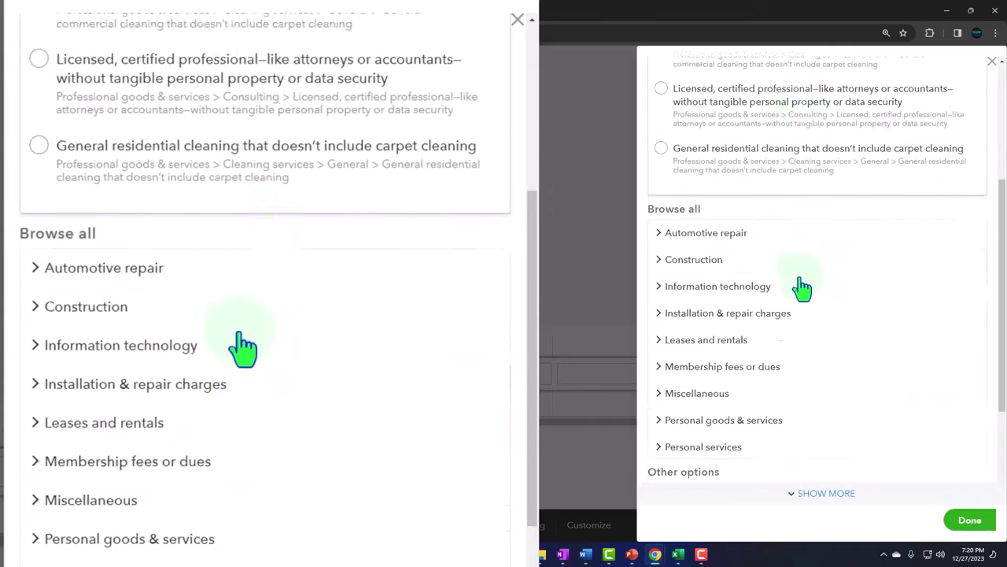
scroll(710, 423, "down", 2)
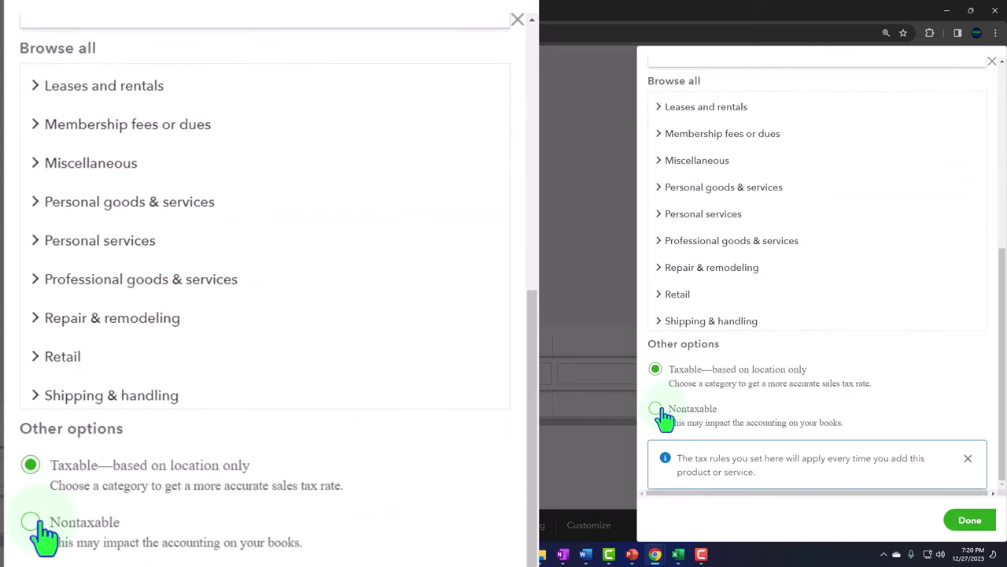
left_click(963, 523)
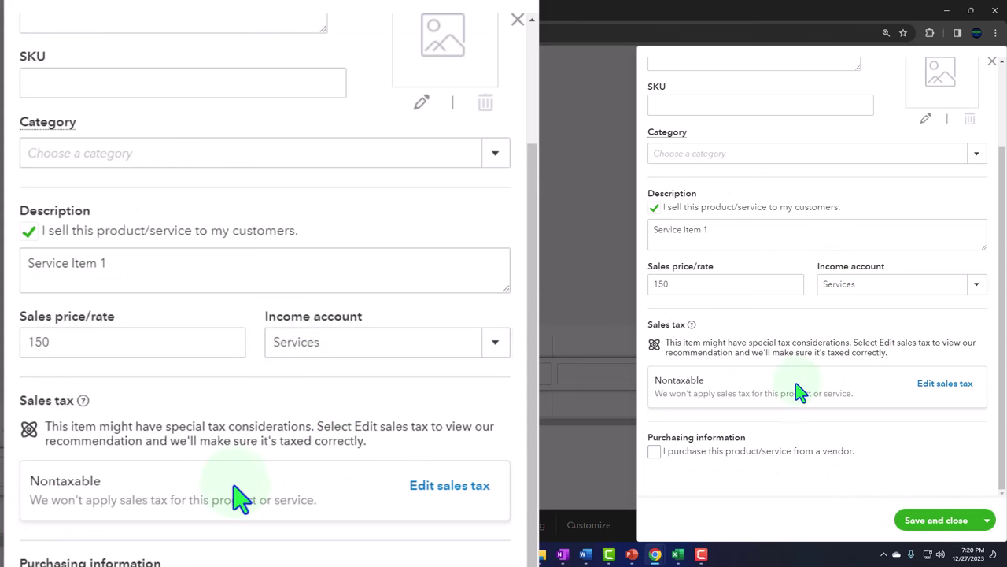
left_click(917, 526)
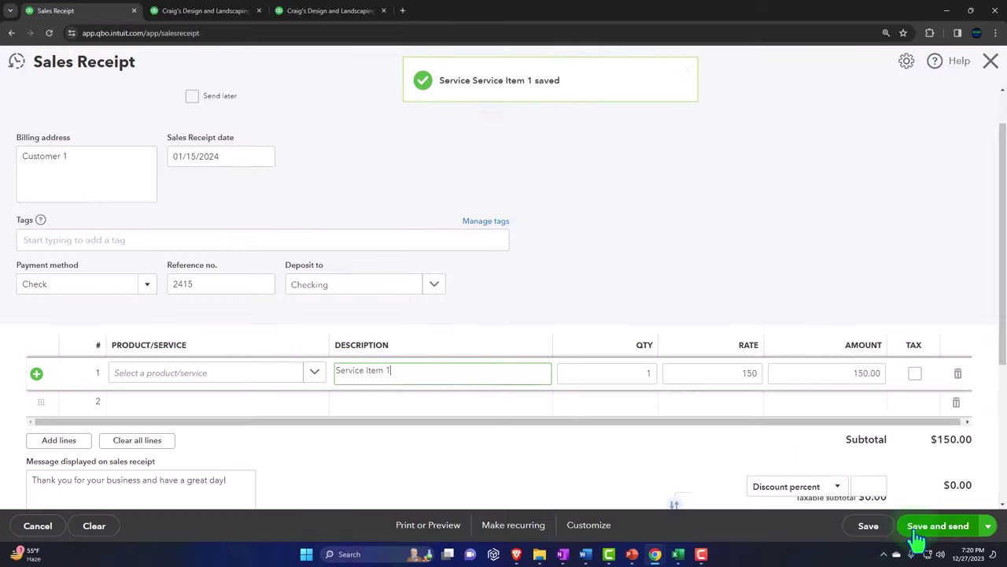
Step: Review the receipt's service line rate, totals, and the sales receipt and statement message fields
left_click(687, 373)
scroll(666, 384, "down", 1)
scroll(352, 319, "down", 1)
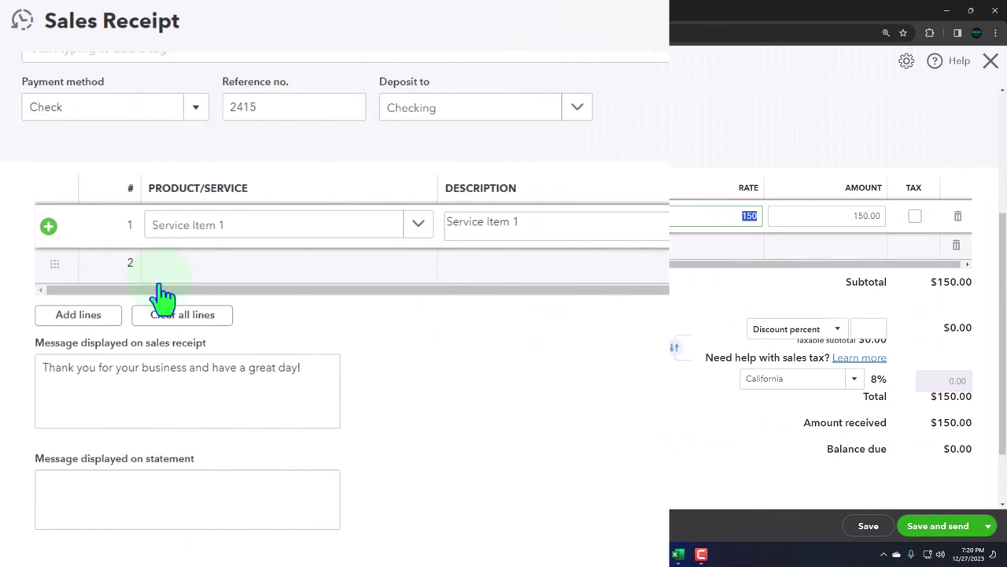
left_click(143, 382)
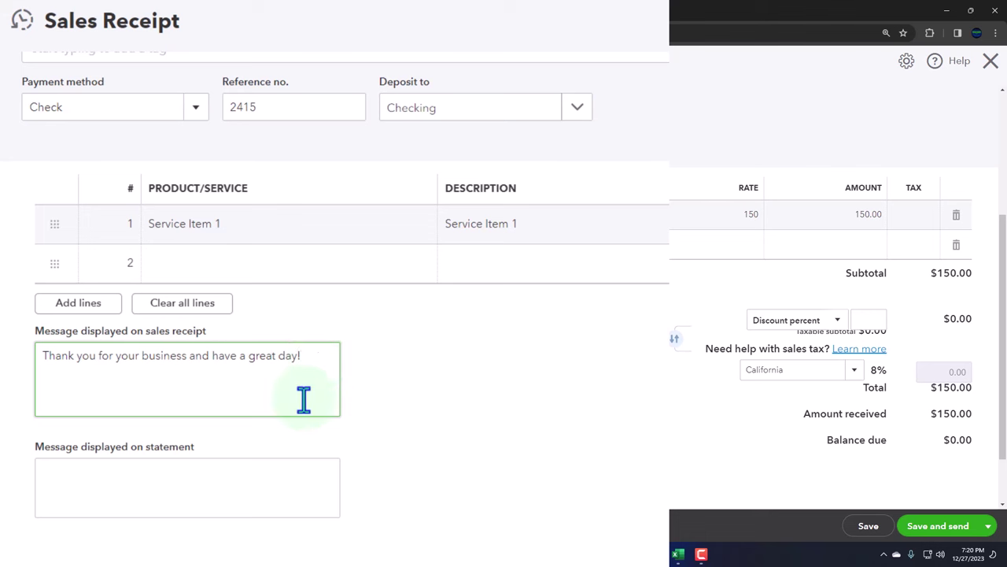
left_click(193, 494)
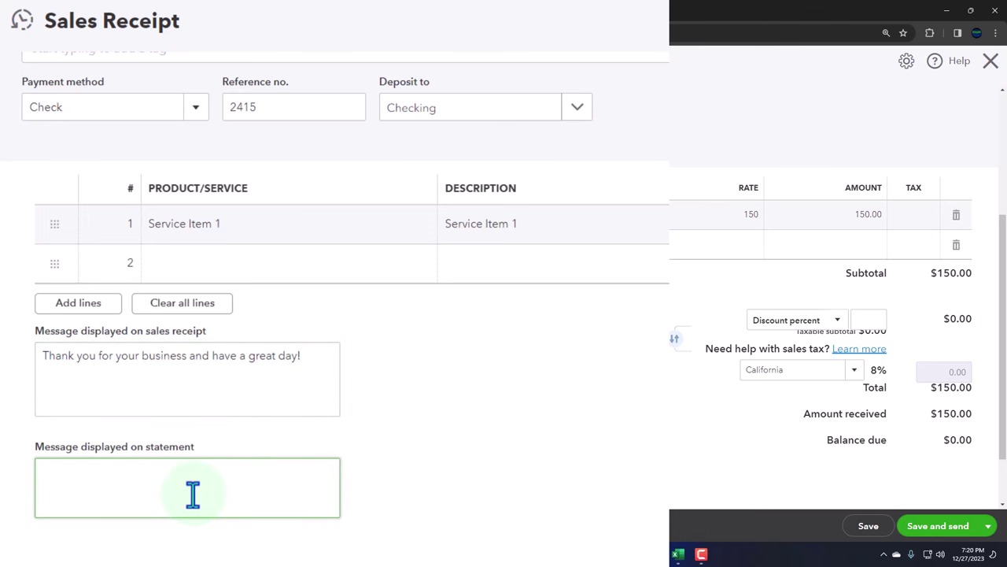
Step: Open the print preview of the sales receipt, read through the printed form, and close the preview
scroll(193, 494, "down", 2)
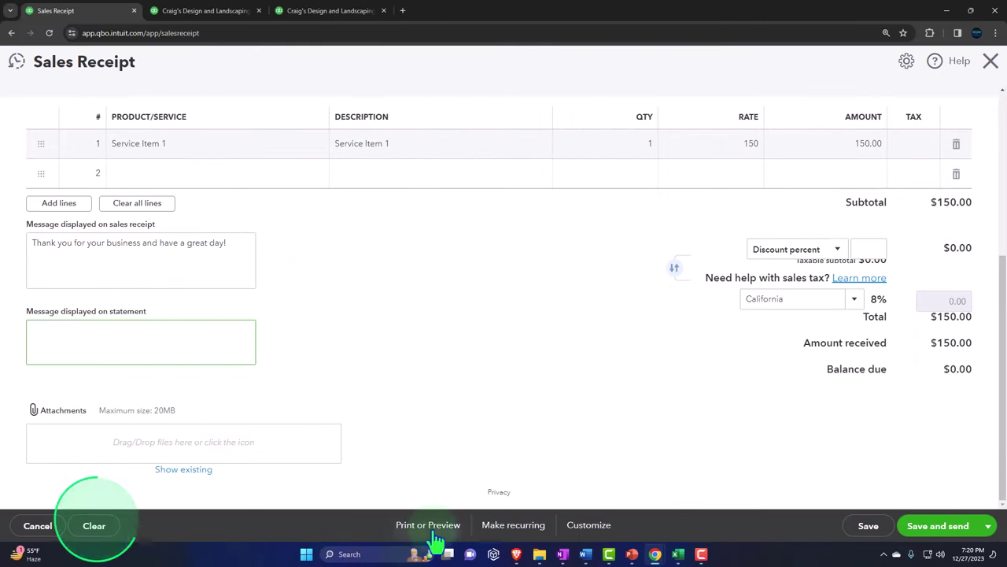
left_click(431, 528)
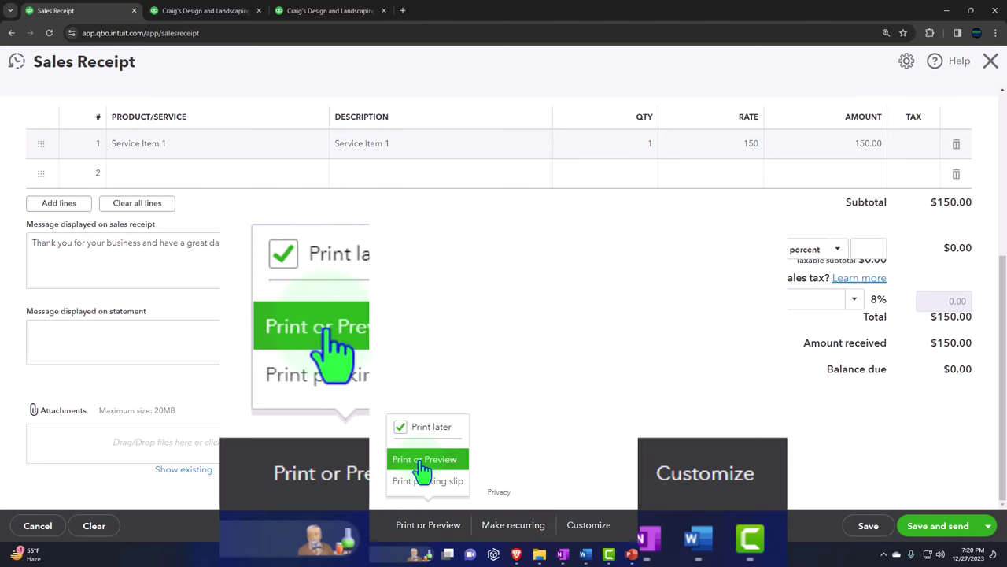
left_click(421, 463)
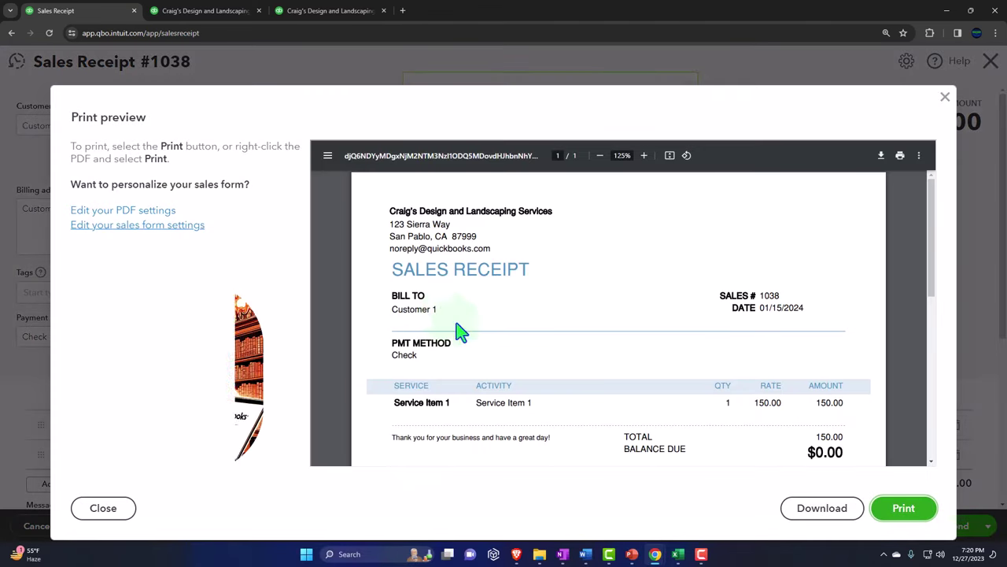
scroll(426, 279, "down", 5)
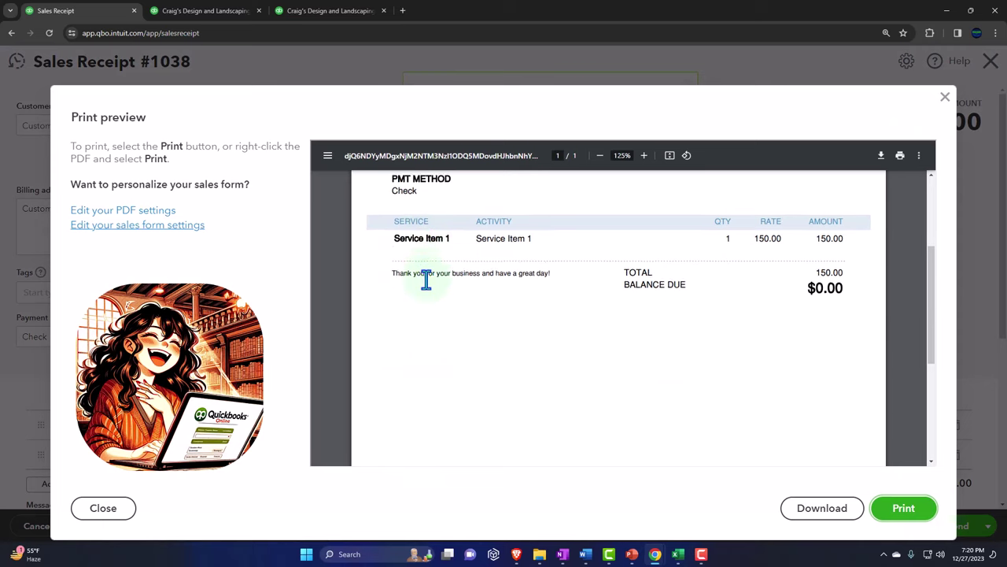
scroll(426, 280, "up", 5)
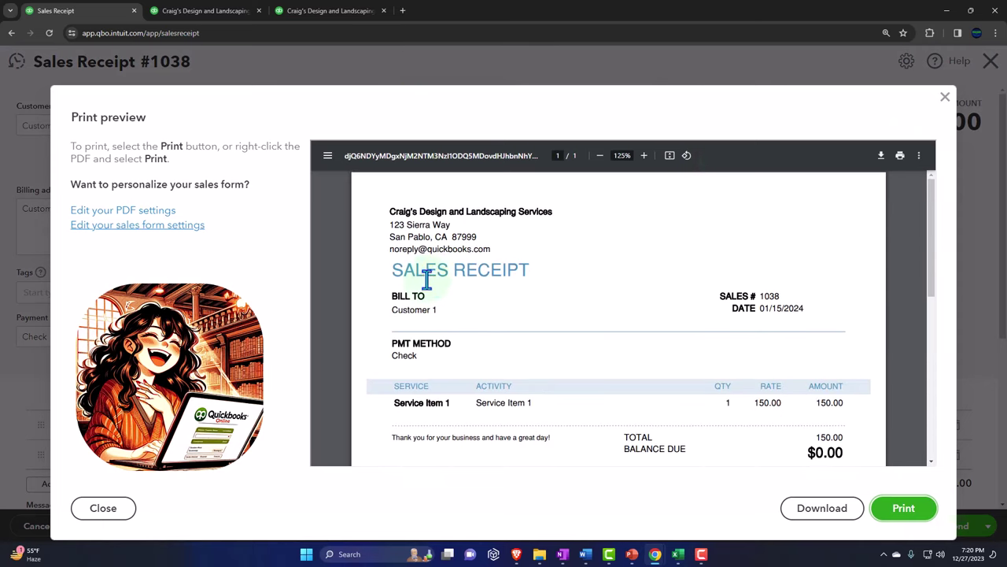
left_click(945, 98)
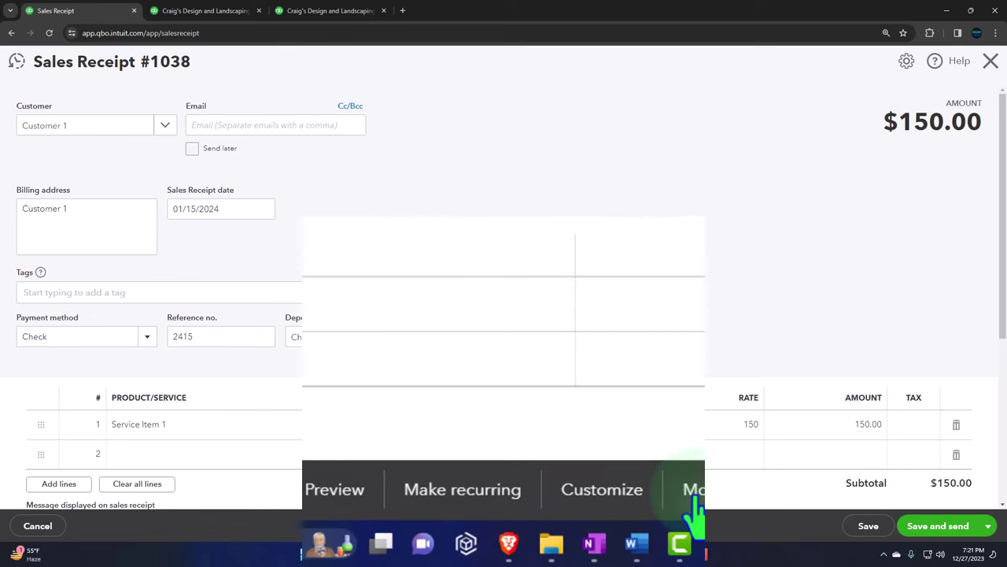
Step: Look over the additional actions for the receipt, dismiss them, and check its service line and totals
left_click(621, 525)
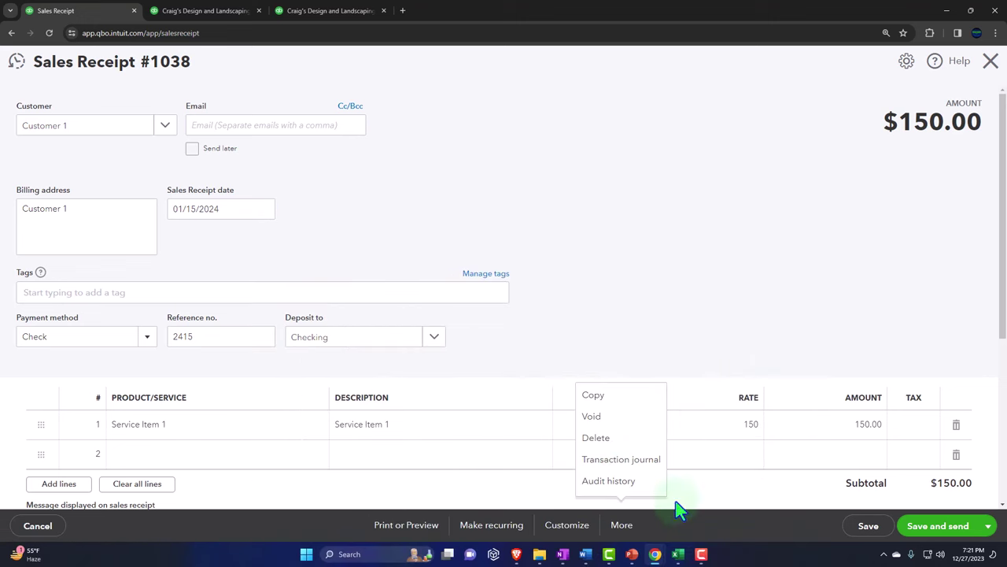
left_click(834, 537)
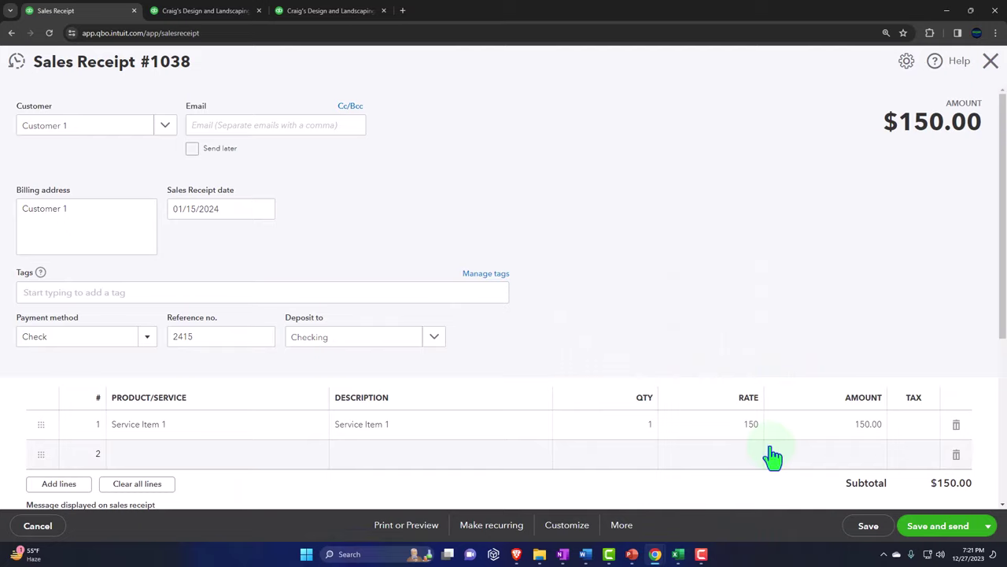
scroll(773, 455, "down", 5)
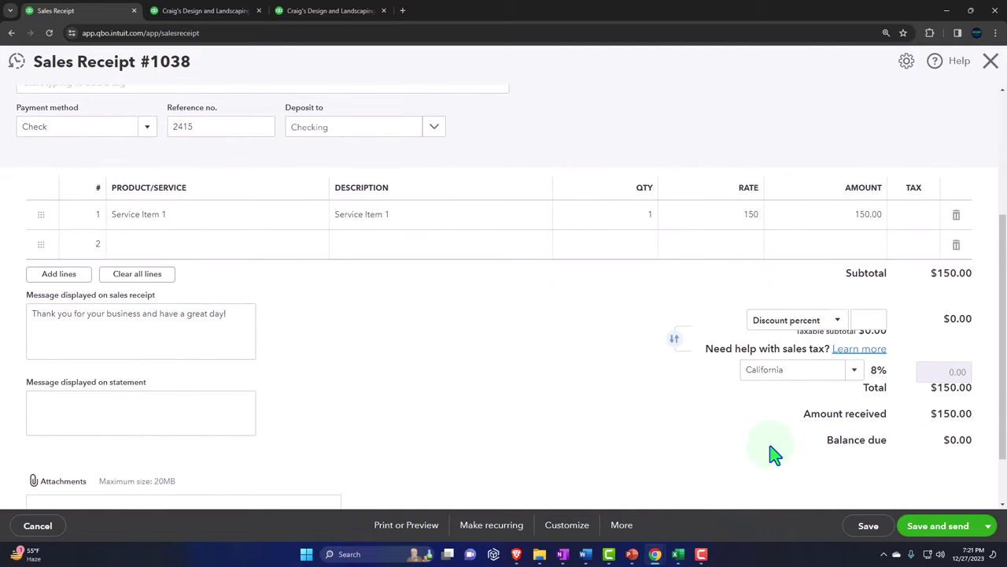
Step: Switch to Excel and enter "Sales Receipt" in A3, with B3 linked to the Cash account name in E3
left_click(677, 554)
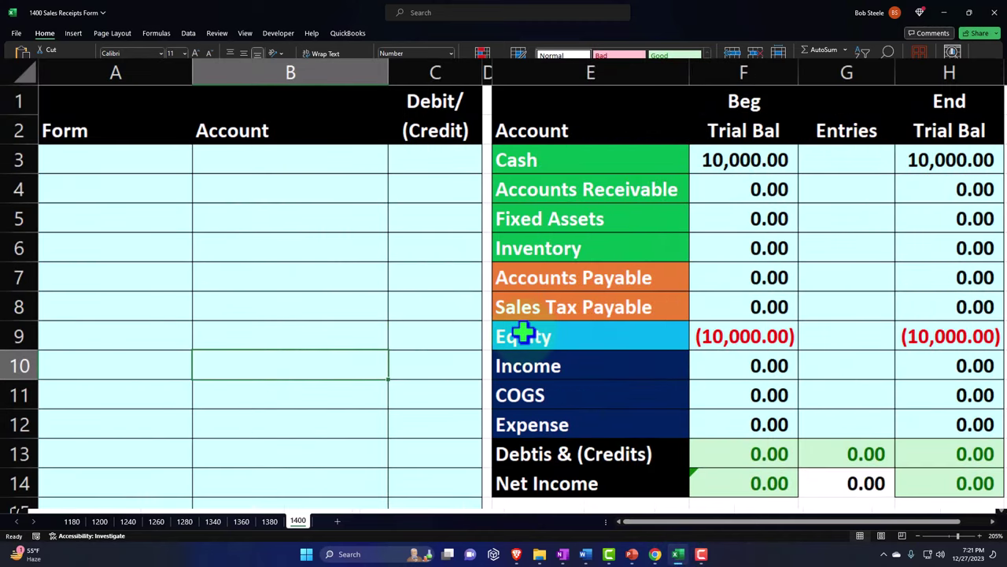
left_click(141, 157)
type("Sales Receip")
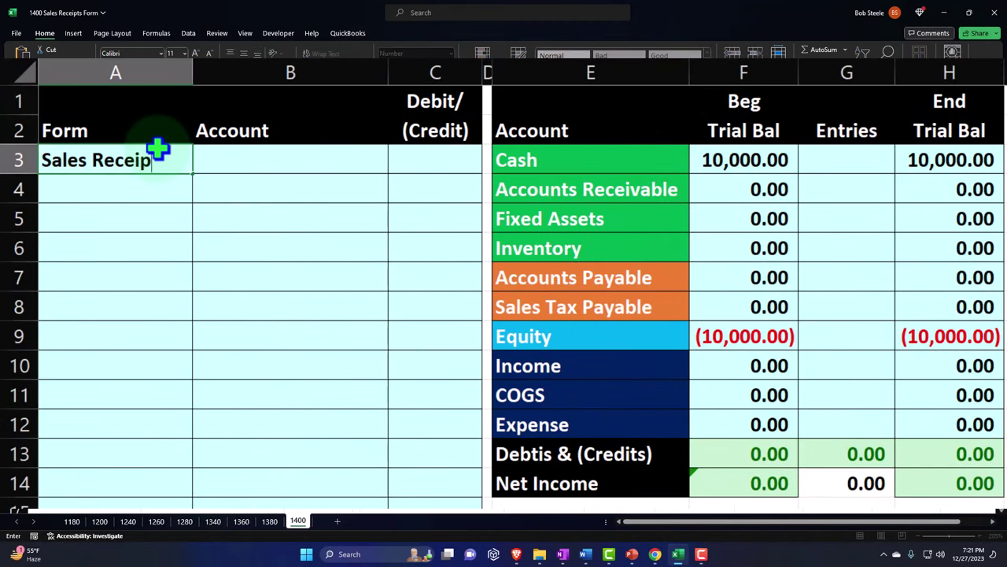
type("t")
key("Tab")
type("=")
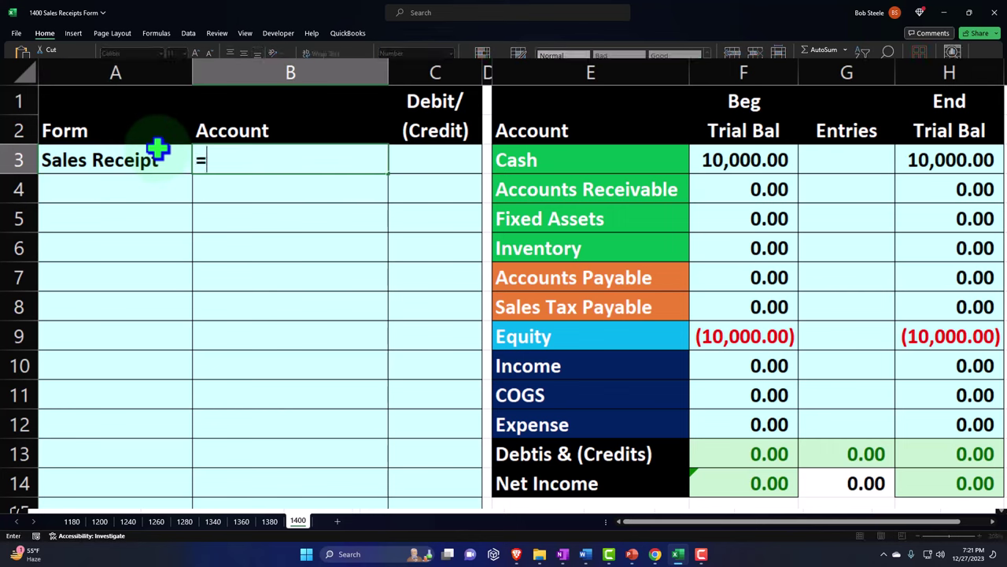
key("Right")
key("Right")
key("Right")
key("Return")
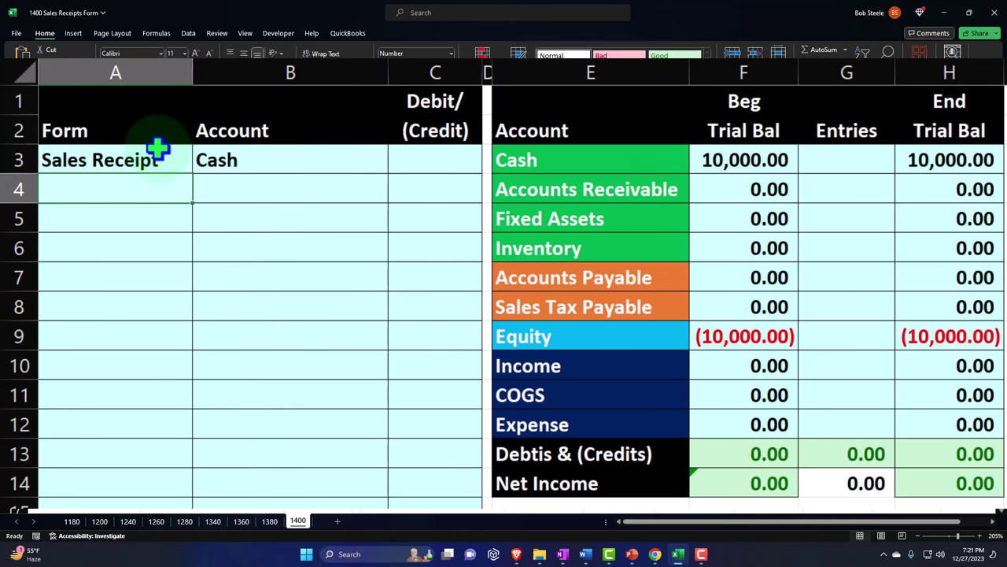
Step: Link cell B4 to the Income account name in E10 for the journal entry's second line
key("Right")
type("=")
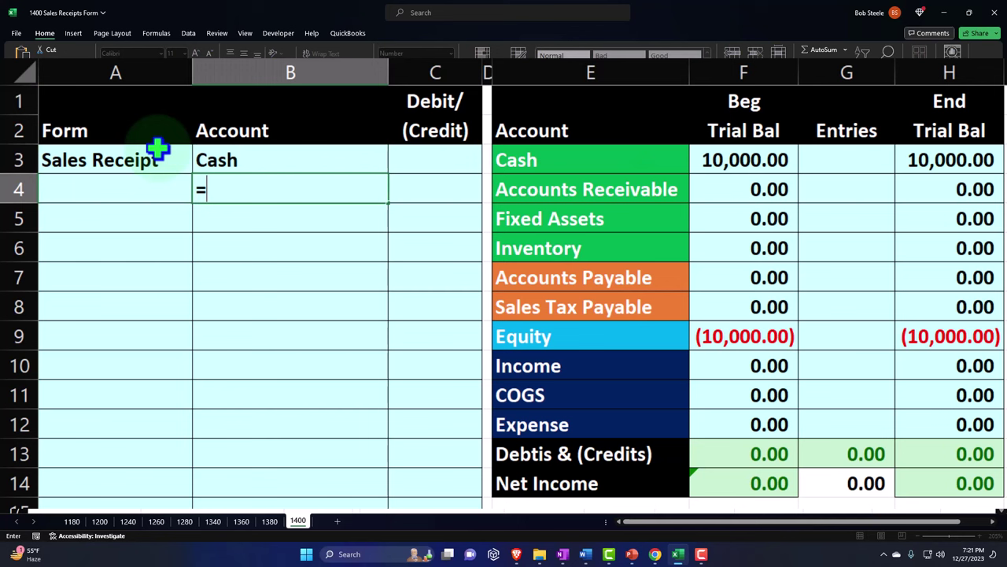
key("Down")
key("Down")
key("Down")
key("Down")
key("Down")
key("Down")
key("Right")
key("Right")
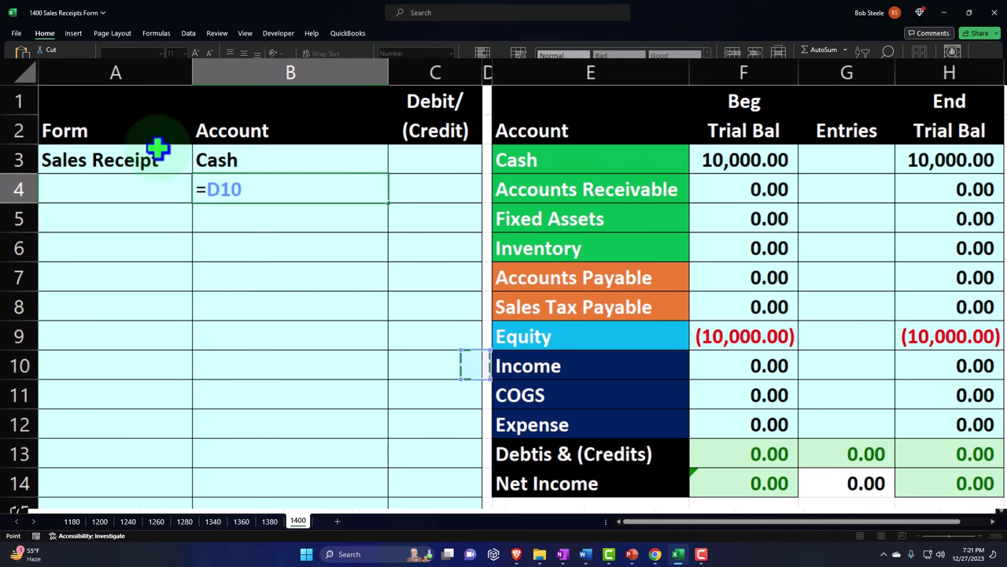
key("Right")
key("Return")
Step: Enter 150 in C3 for the Cash debit and make C4 the negative of C3 for the Income credit
key("Right")
key("Up")
key("Up")
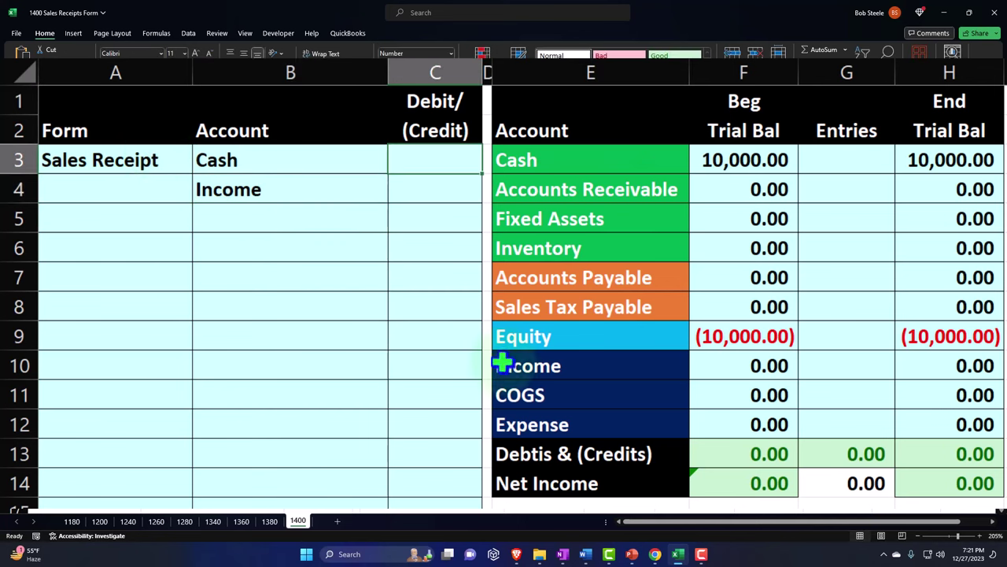
left_click(678, 554)
left_click(677, 554)
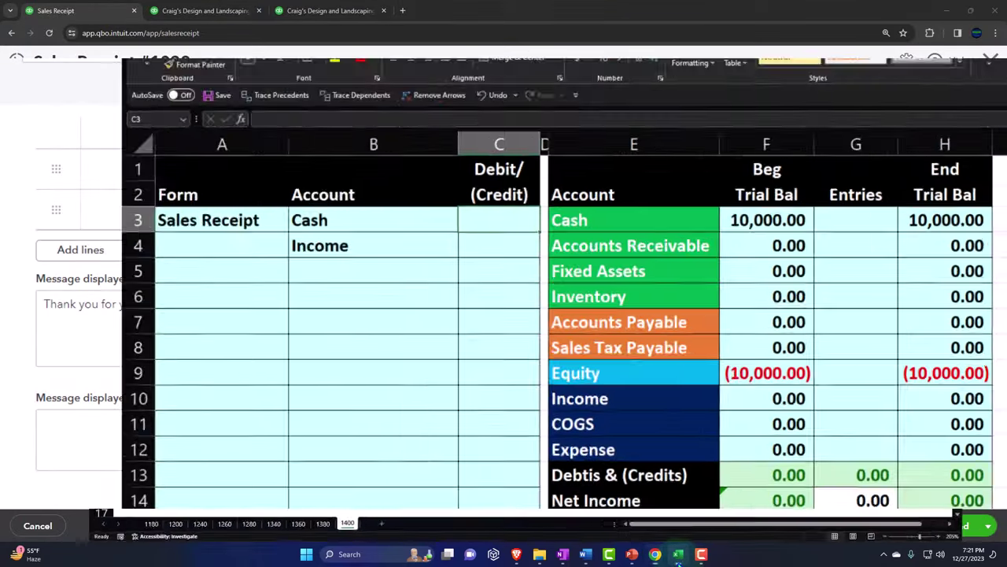
type("150")
key("Return")
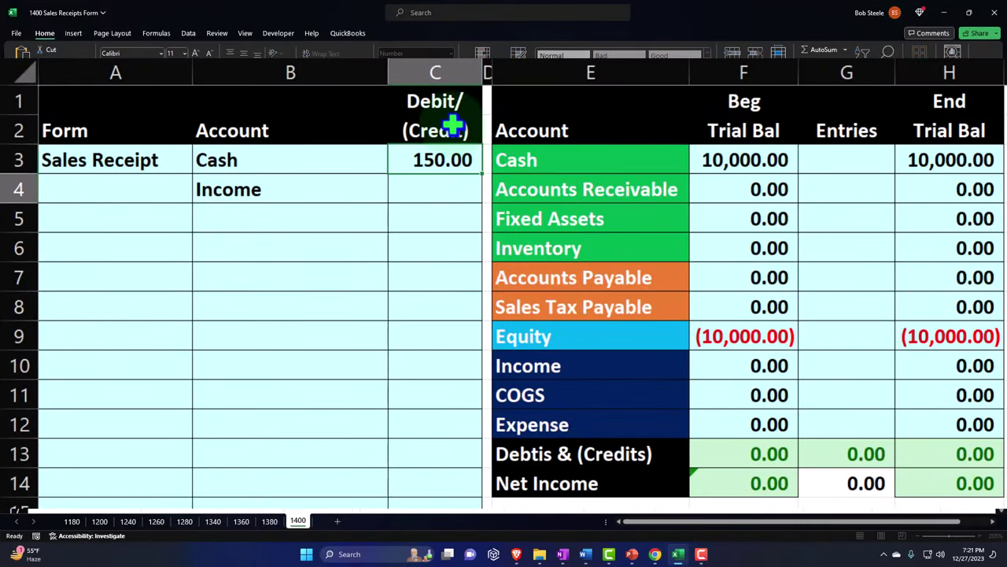
type("-")
key("Up")
key("Return")
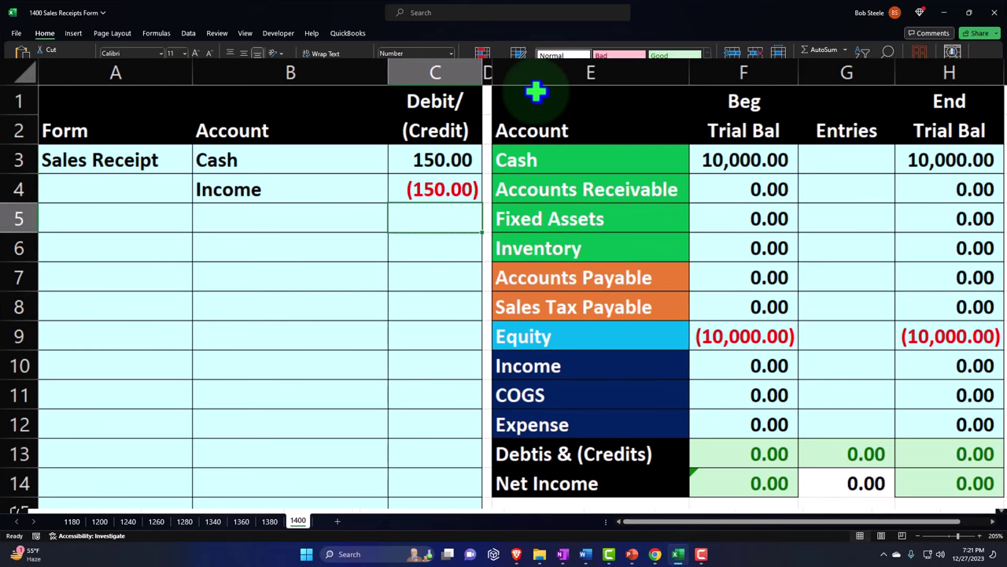
Step: Link the Cash row's Entries cell G3 to the debit amount in C3
key("Right")
key("Right")
key("Right")
key("Right")
key("Up")
key("Up")
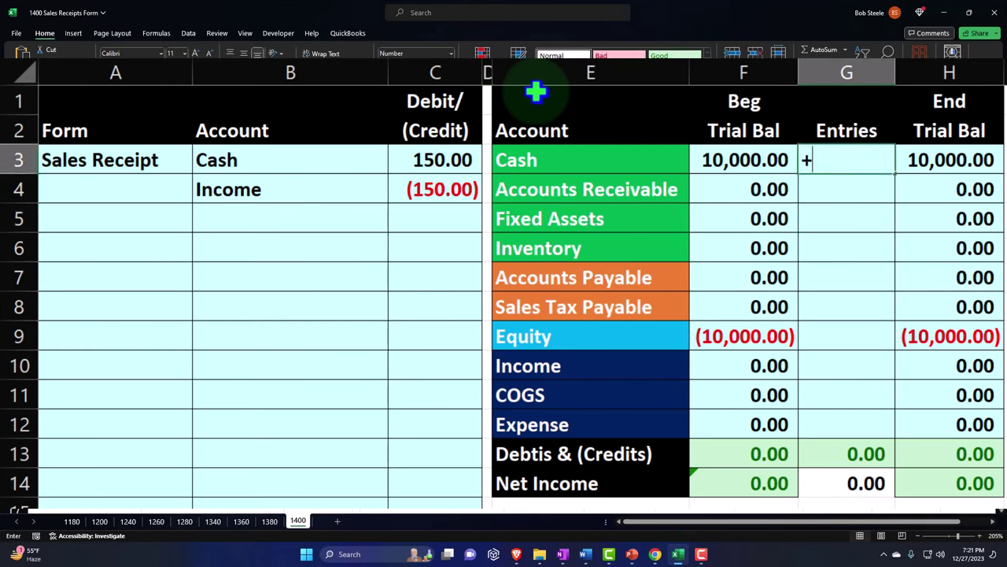
type("+")
key("Left")
key("Left")
key("Left")
key("Left")
key("Return")
Step: Link the Income row's Entries cell G10 to the credit in C4 and inspect the ending net income formula in H14
key("Down")
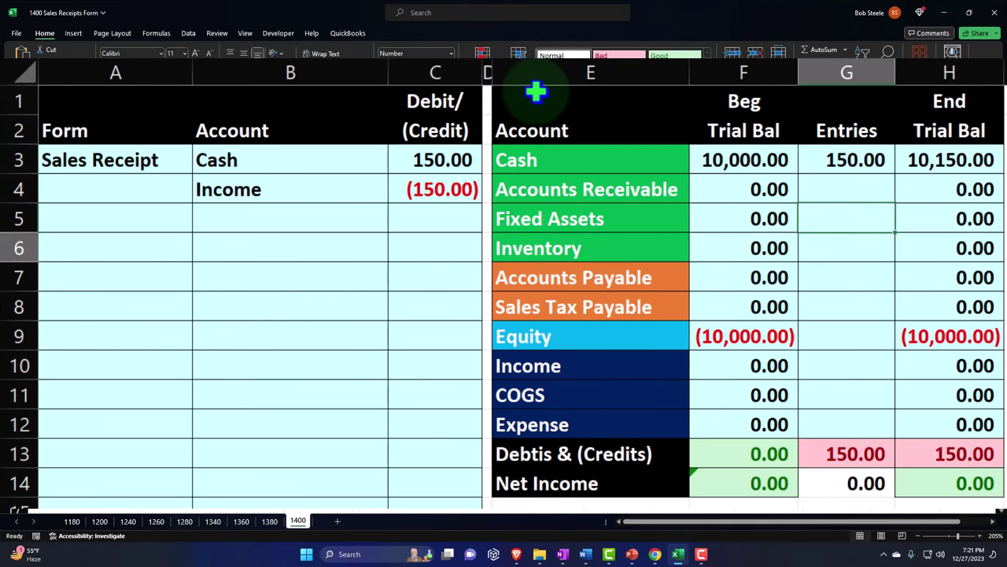
key("Down")
key("Down")
key("Down")
key("Down")
key("Down")
type("+")
key("Left")
key("Left")
key("Left")
key("Left")
key("Up")
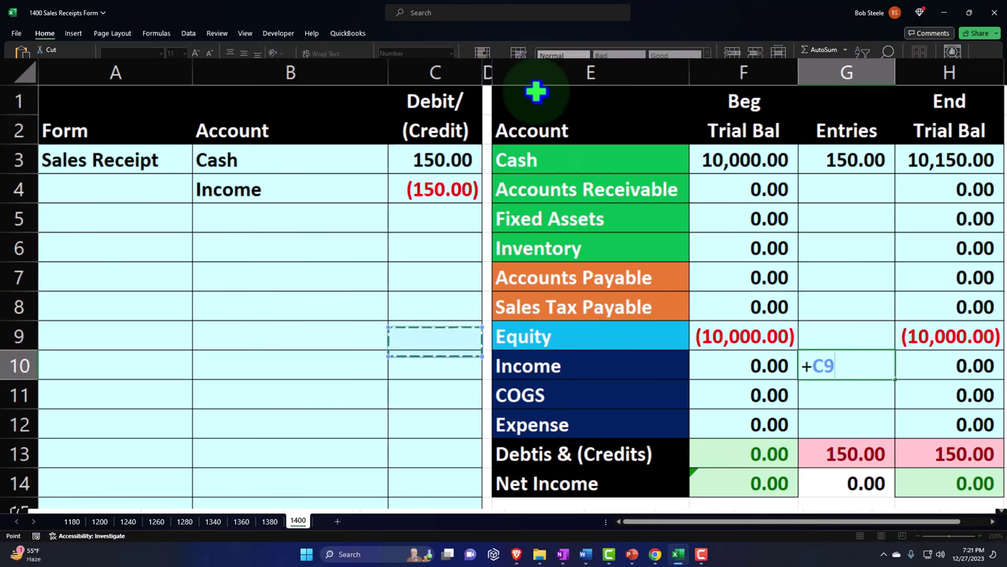
key("Up")
key("Up")
key("Up")
key("Up")
key("Up")
key("Return")
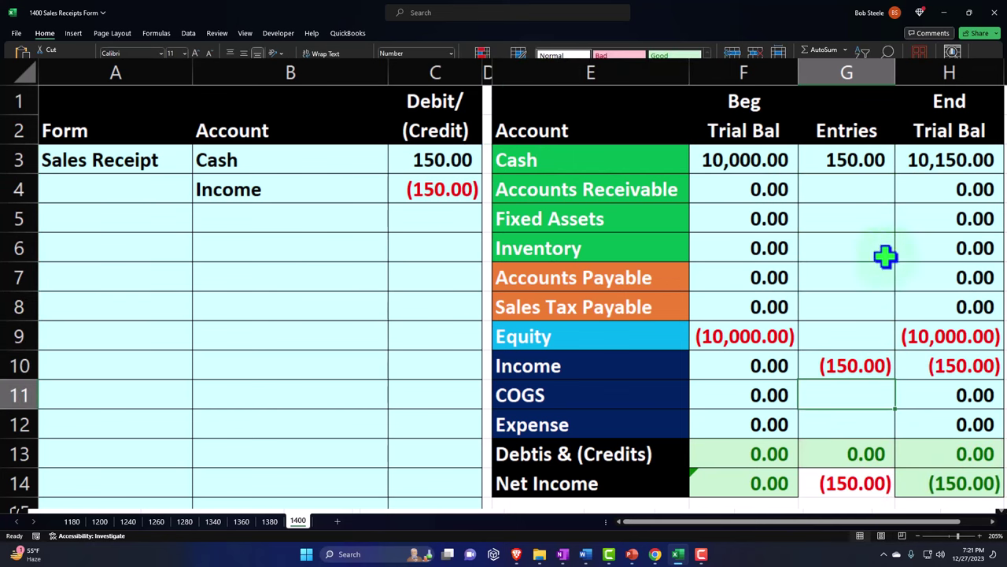
double_click(976, 485)
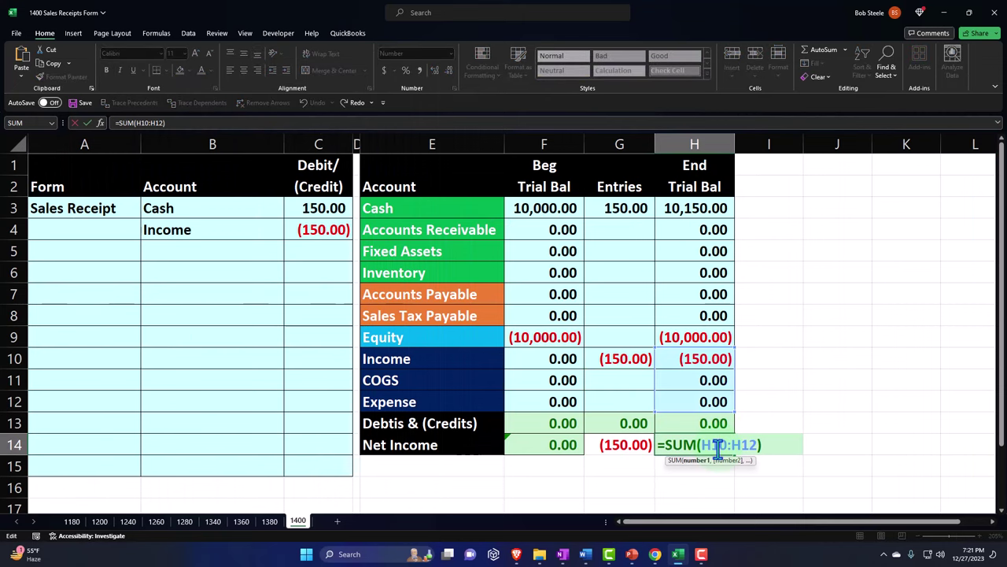
key("Return")
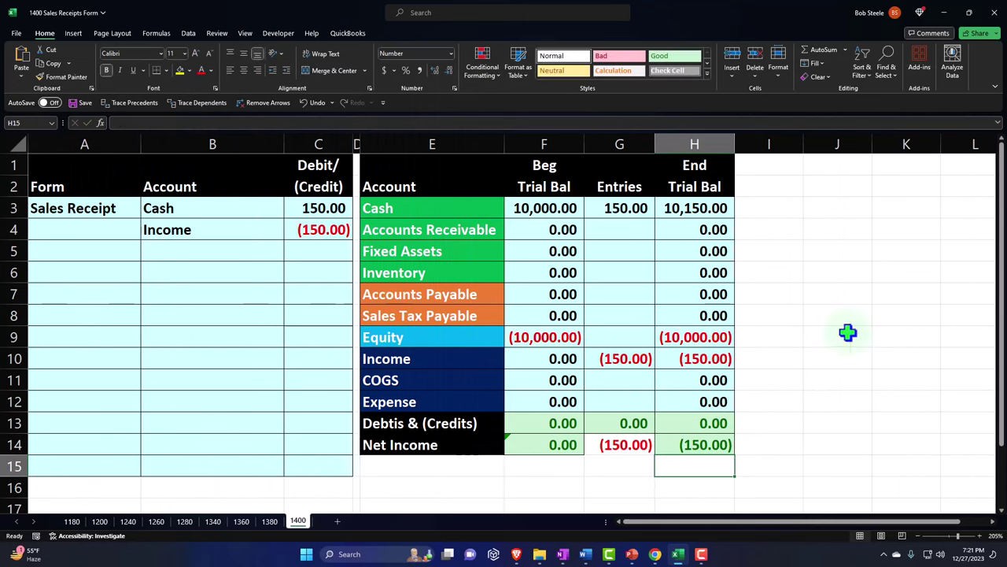
Step: Return to QuickBooks Online, then save and close the sales receipt
left_click(945, 11)
left_click(986, 527)
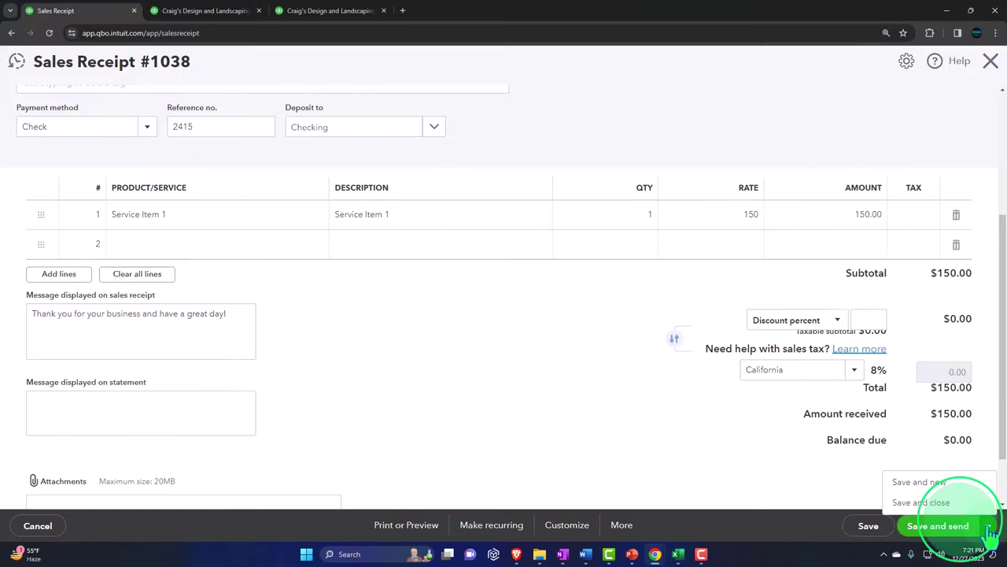
left_click(932, 504)
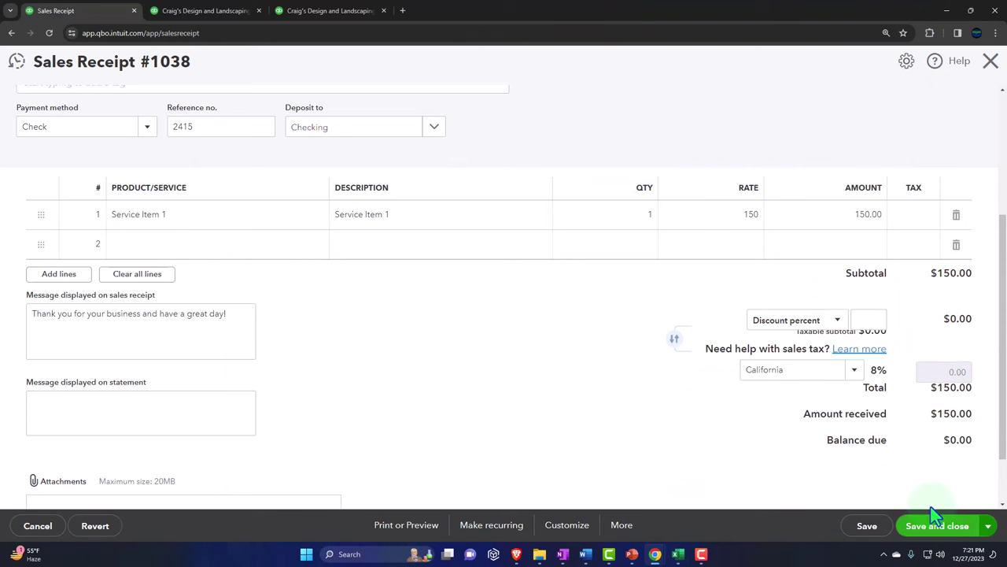
Step: Switch to the Balance Sheet report, rerun it, and enlarge the page for reading its asset accounts
left_click(198, 14)
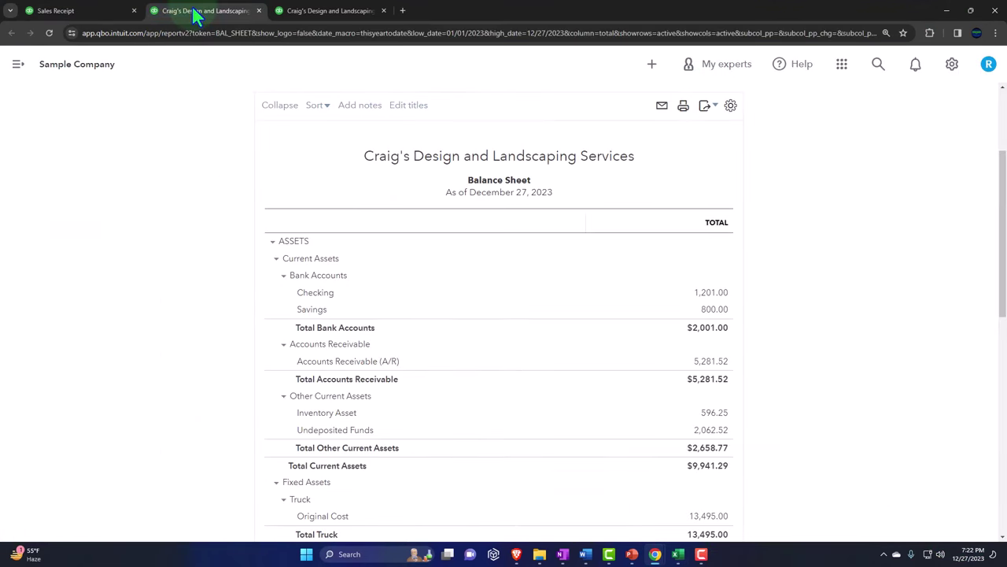
scroll(231, 202, "up", 2)
left_click(601, 212)
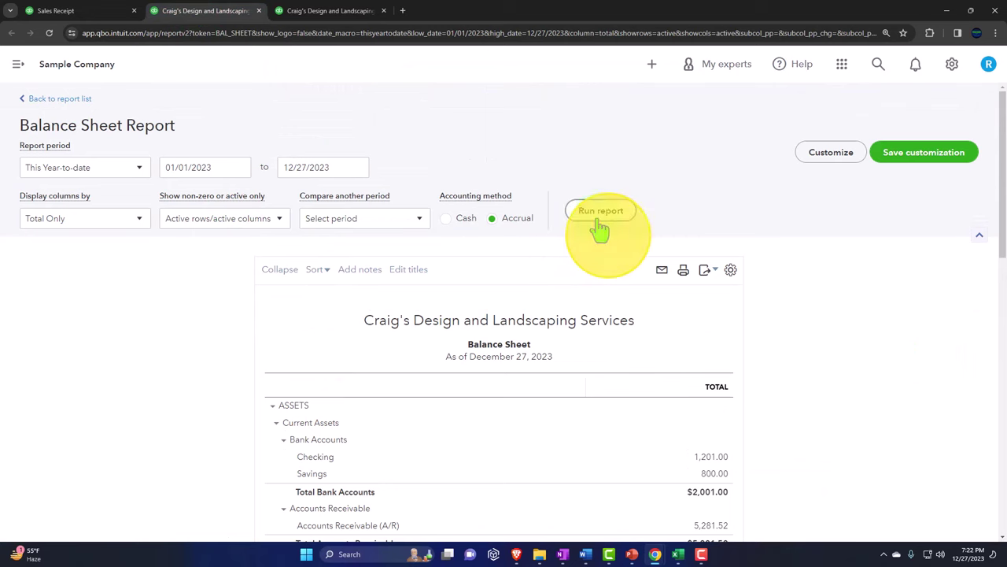
scroll(293, 297, "down", 2)
key("ctrl+plus")
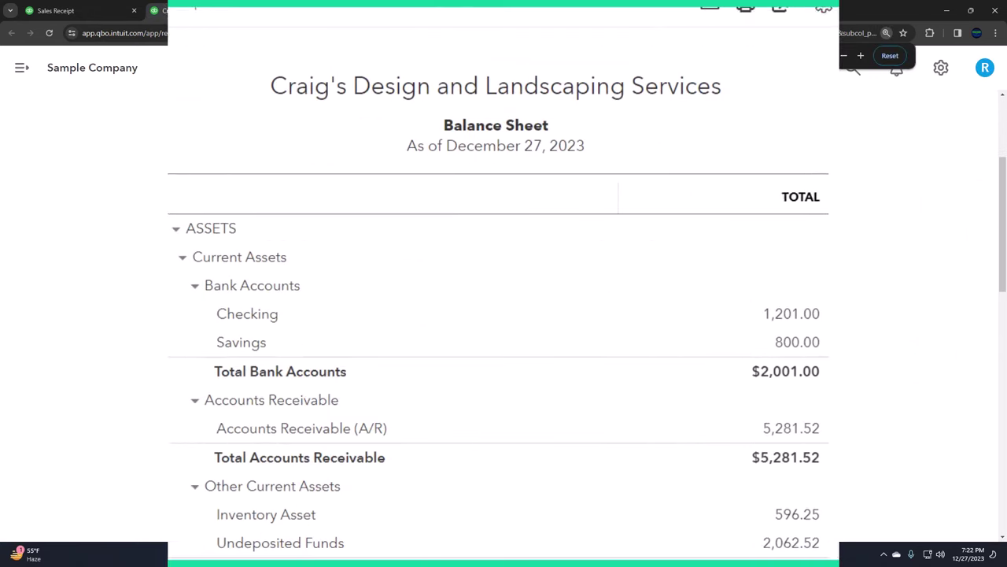
Step: Drill into the Checking balance's transaction report, return to the balance sheet, and dismiss the introduction and feedback pop-ups
scroll(496, 283, "down", 3)
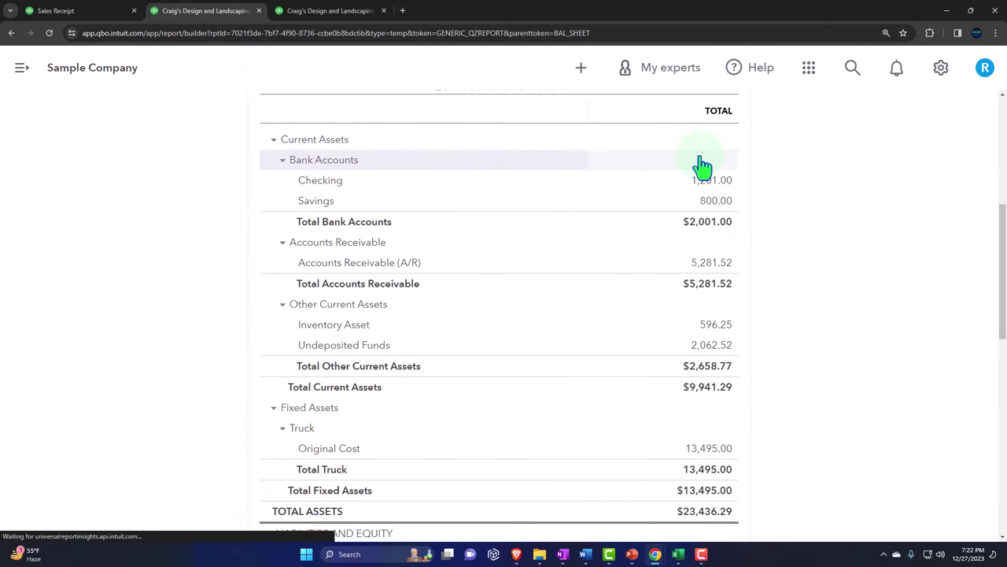
left_click(703, 165)
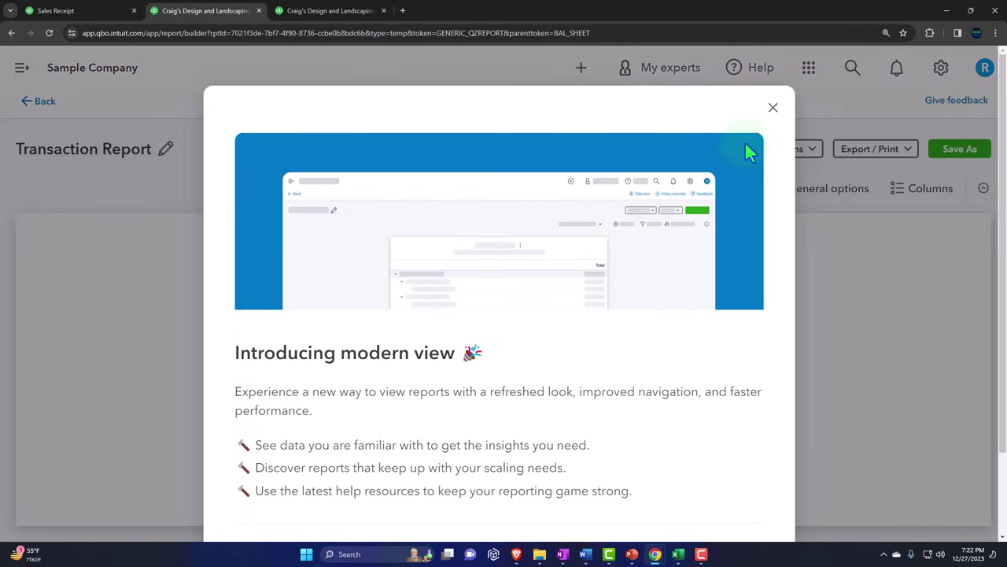
left_click(774, 108)
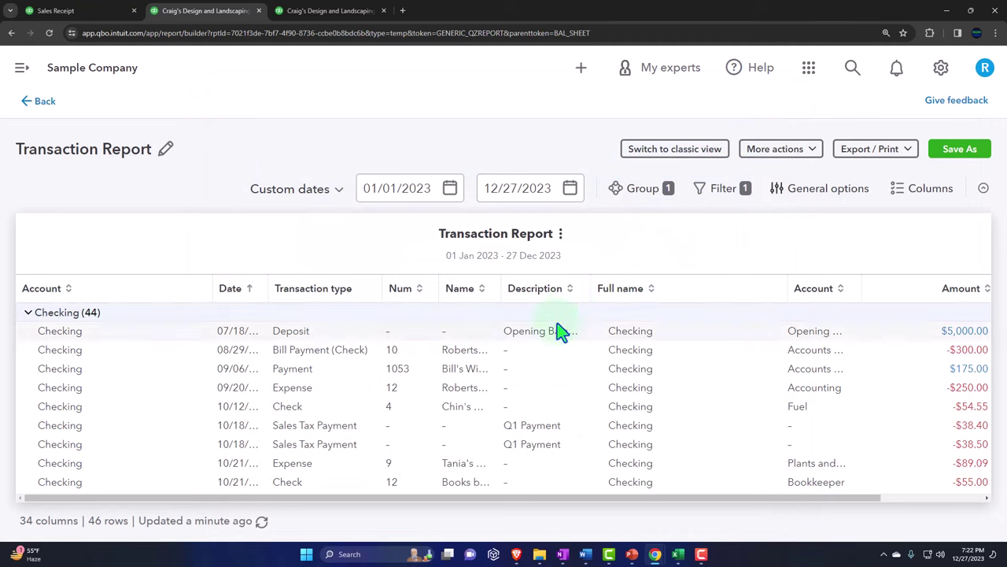
left_click(41, 102)
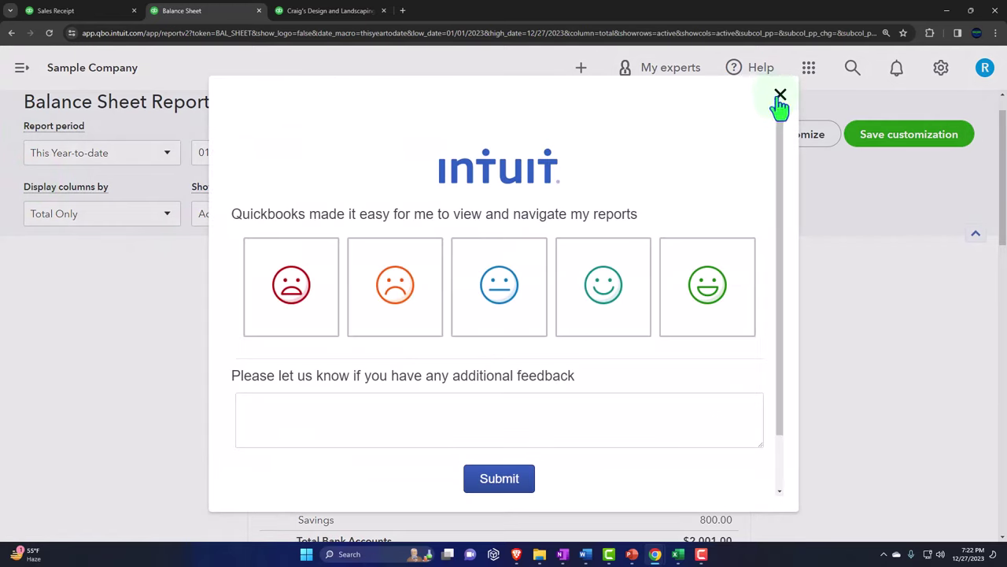
left_click(780, 101)
Step: Set the Balance Sheet report period to 01/01/2024 through 12/31/2024 and rerun the report
left_click(266, 157)
type("0")
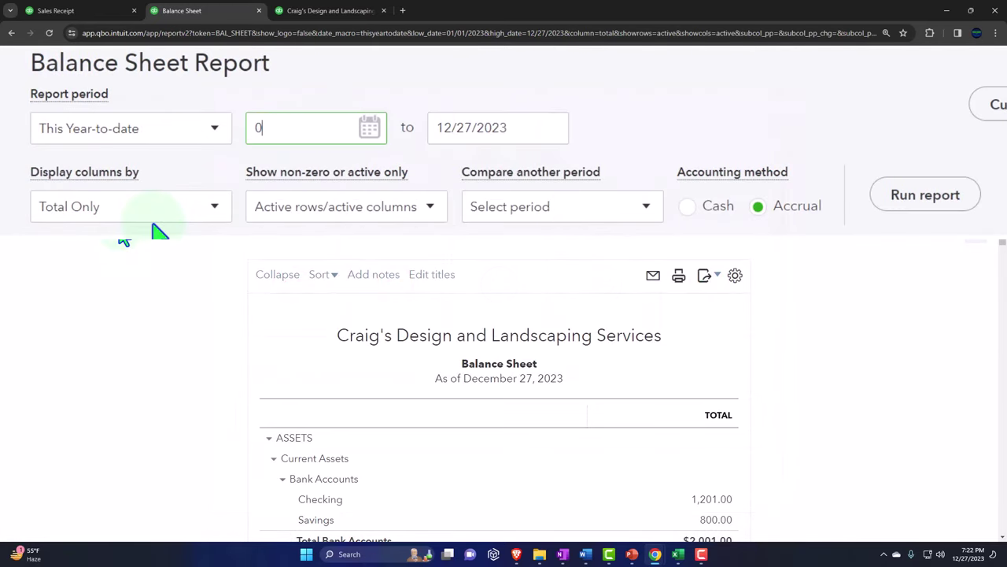
type("1/01/2024")
key("Tab")
type("1")
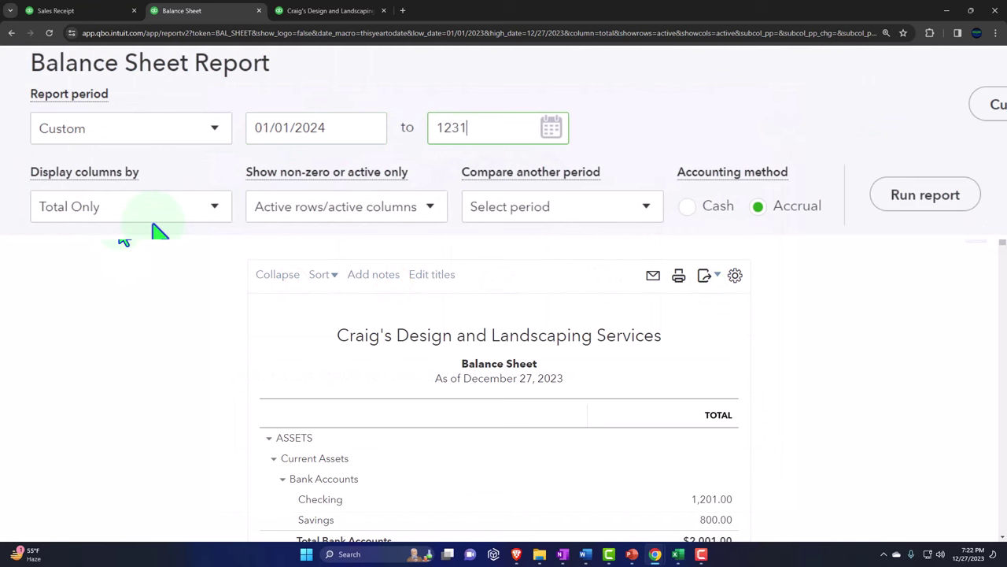
type("23124")
key("Tab")
left_click(712, 206)
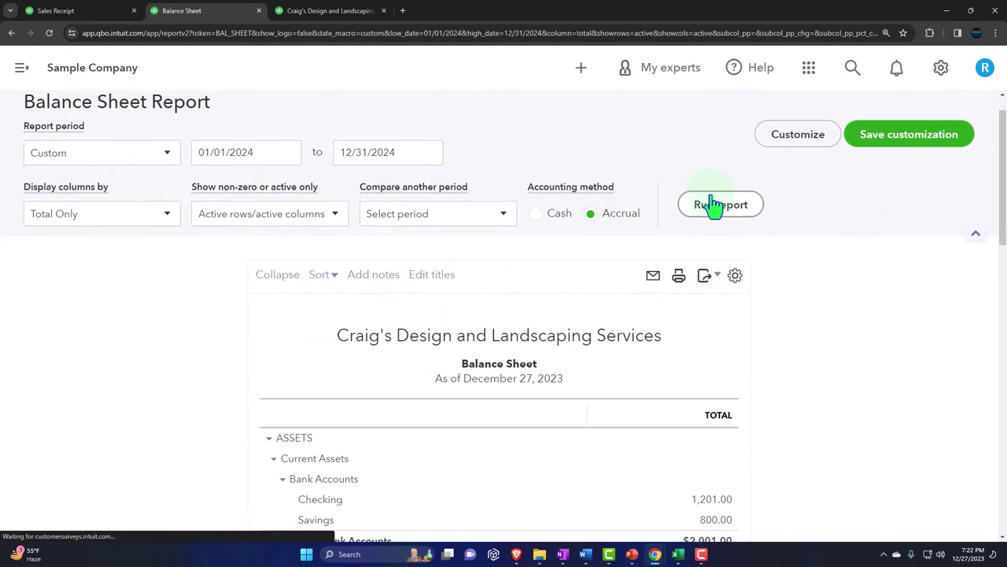
Step: Trace the Checking balance through its transaction report to the 150.00 sales receipt, close the receipt, and return to the balance sheet
scroll(432, 253, "down", 2)
scroll(270, 270, "down", 2)
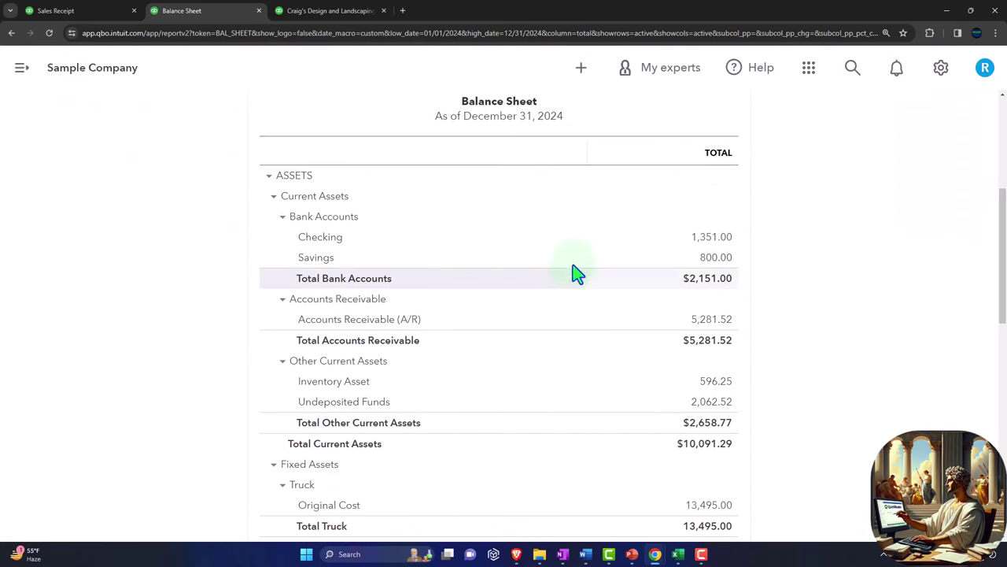
left_click(704, 242)
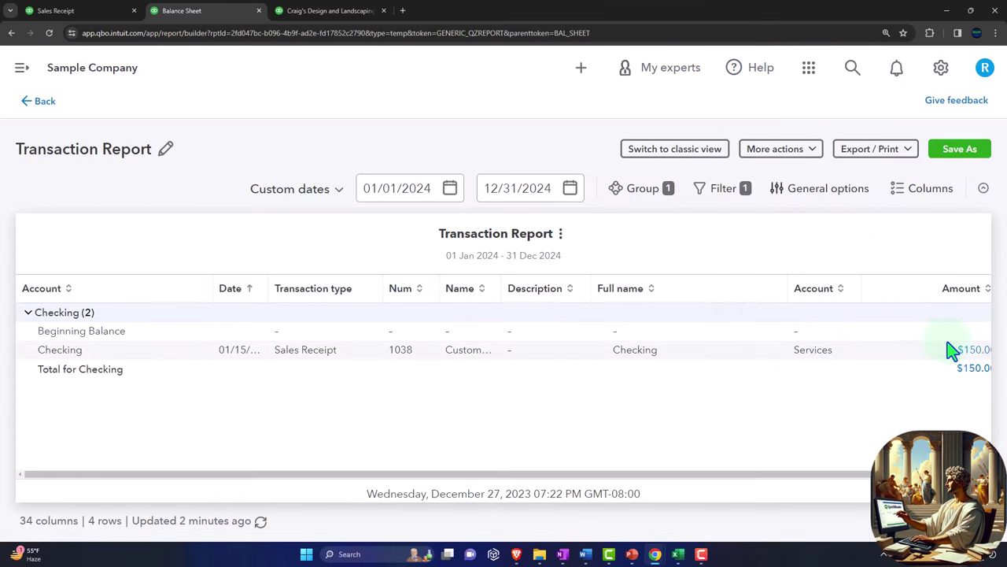
left_click(965, 354)
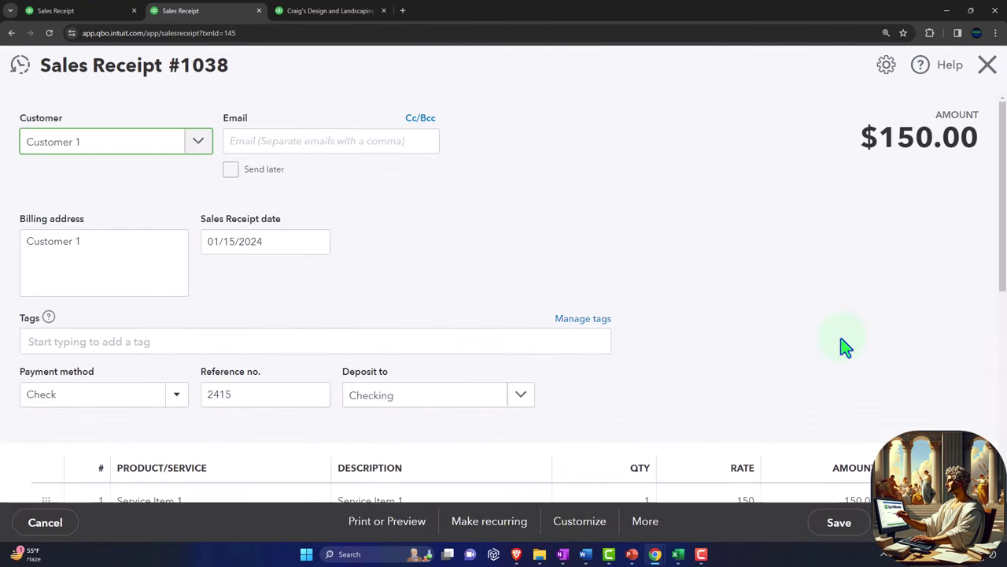
left_click(986, 66)
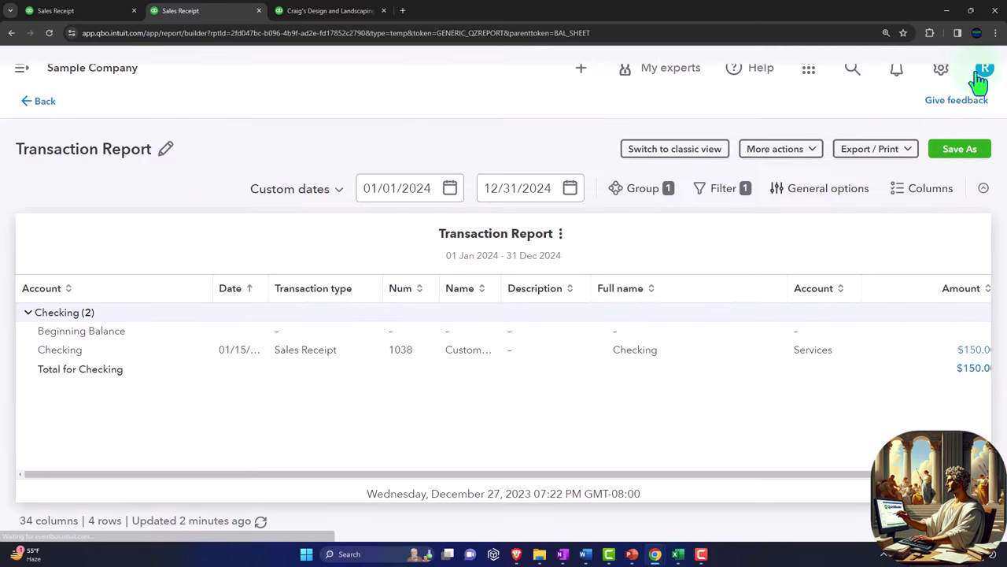
left_click(46, 103)
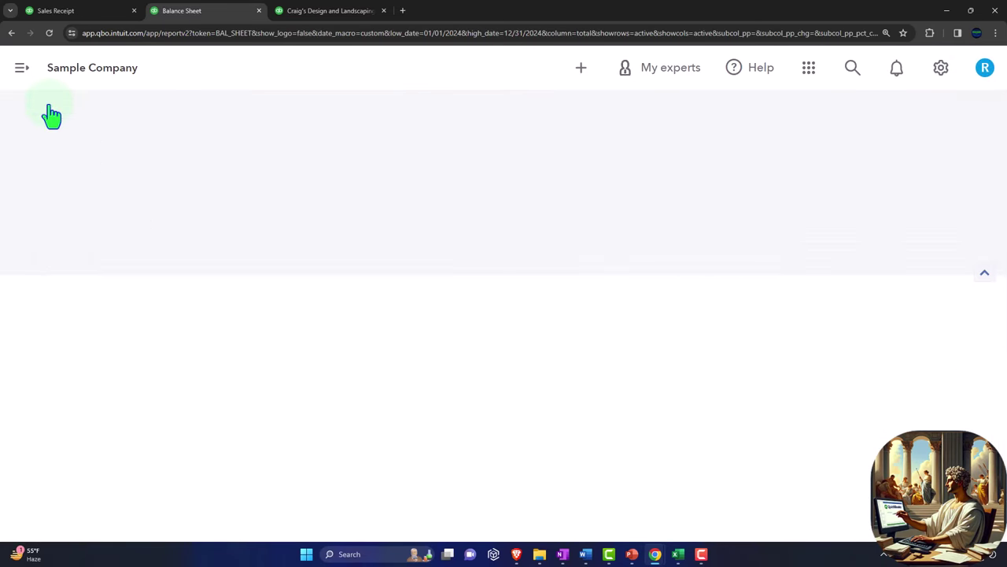
Step: Set the Profit and Loss report period to 01/01/2024 through 12/31/2024 and rerun the report
left_click(296, 10)
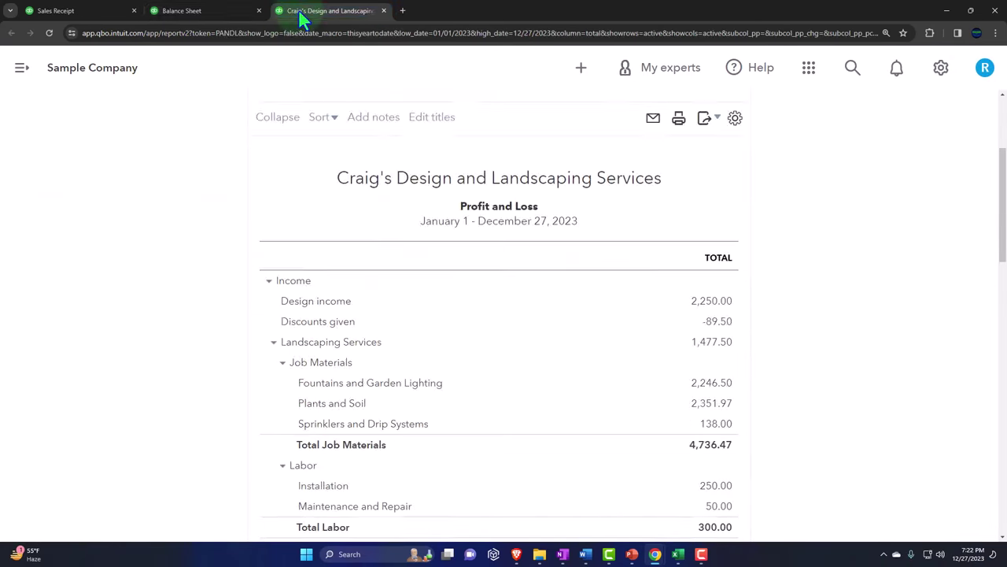
scroll(191, 202, "up", 3)
left_click(348, 161)
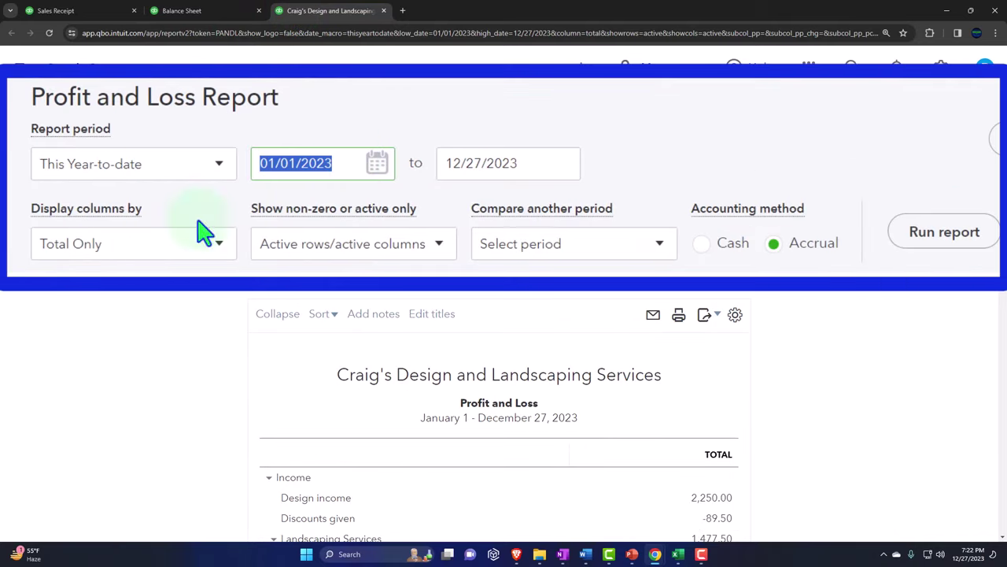
type("01/01/2")
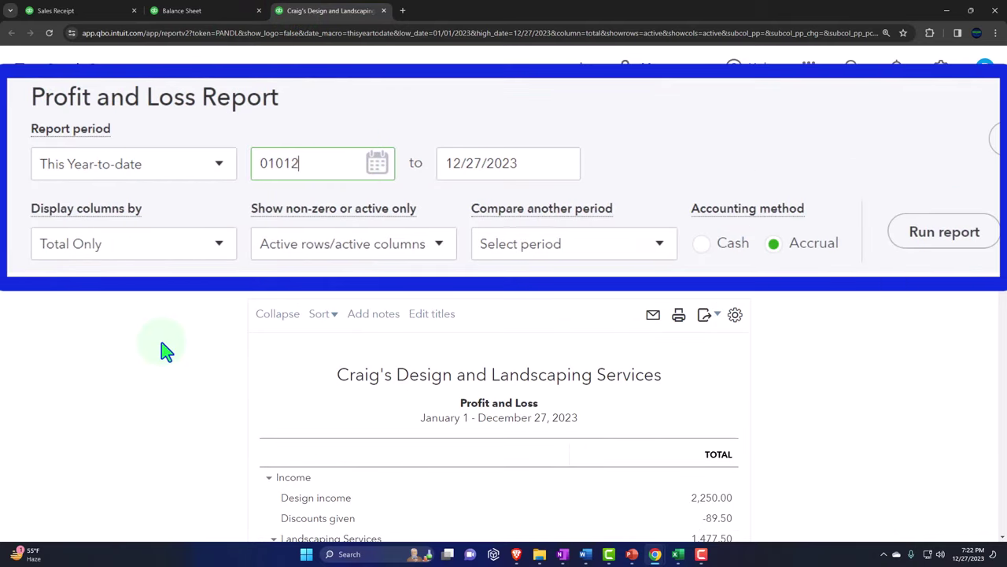
type("024")
key("Tab")
type("12/31/2024")
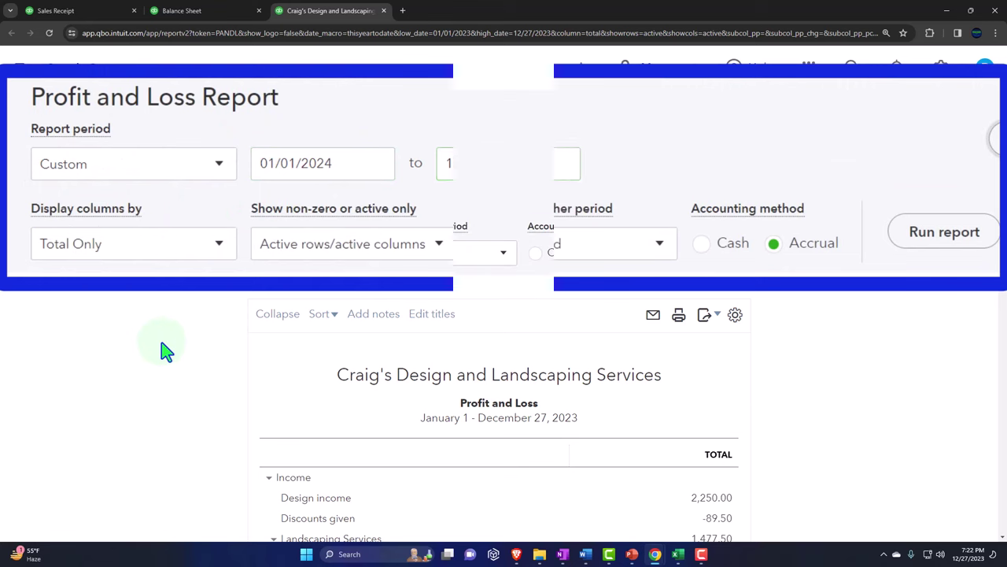
left_click(705, 250)
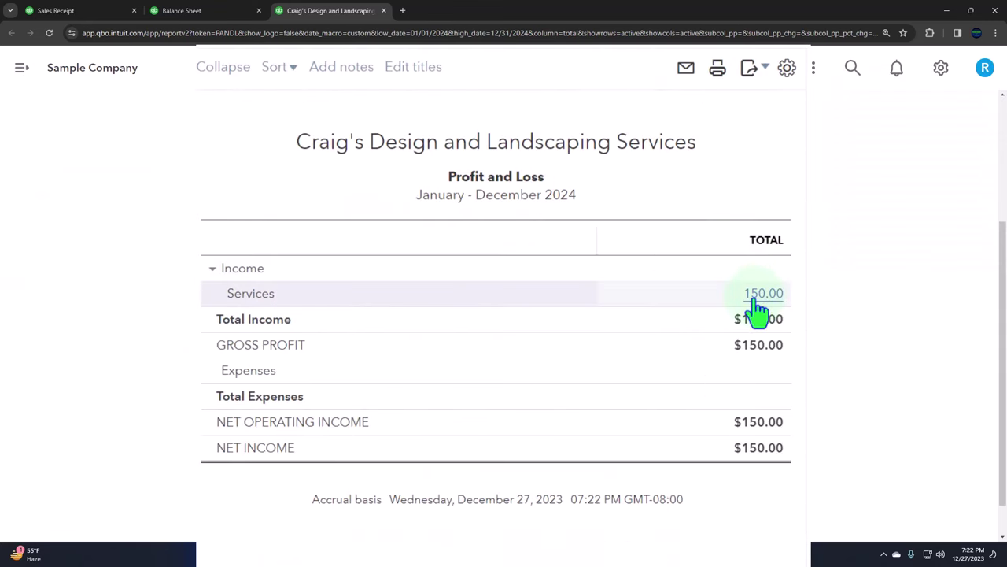
Step: Revisit the balance sheet, leave the reports for the Sales area, and open the list of all sales transactions at reduced zoom
left_click(197, 11)
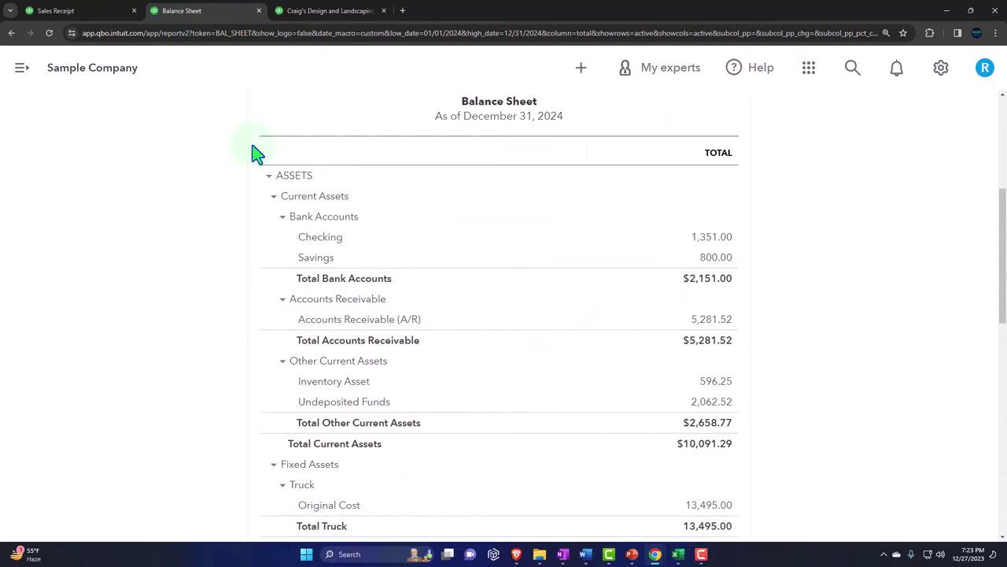
left_click(78, 11)
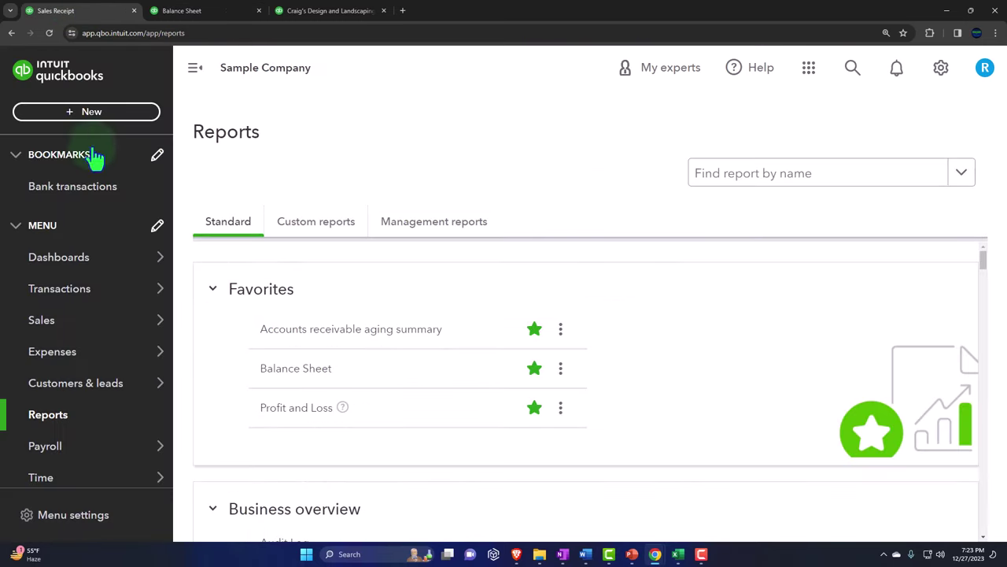
mouse_move(47, 323)
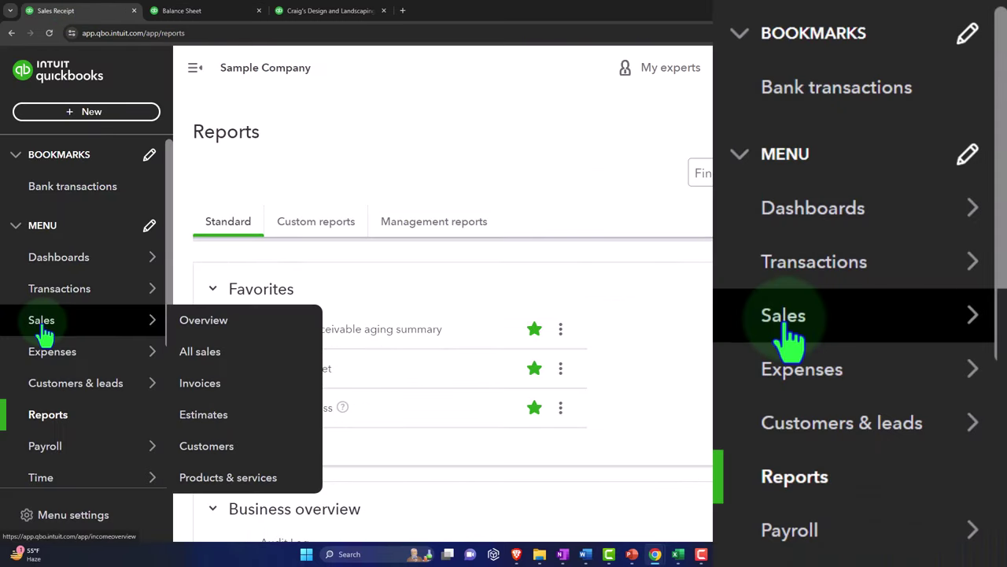
left_click(43, 325)
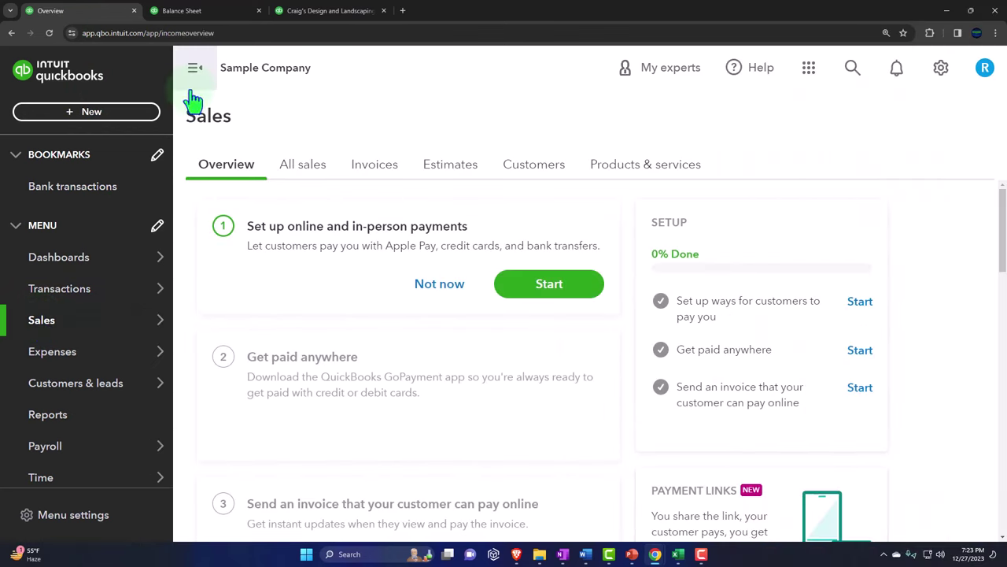
key("ctrl+minus")
left_click(256, 156)
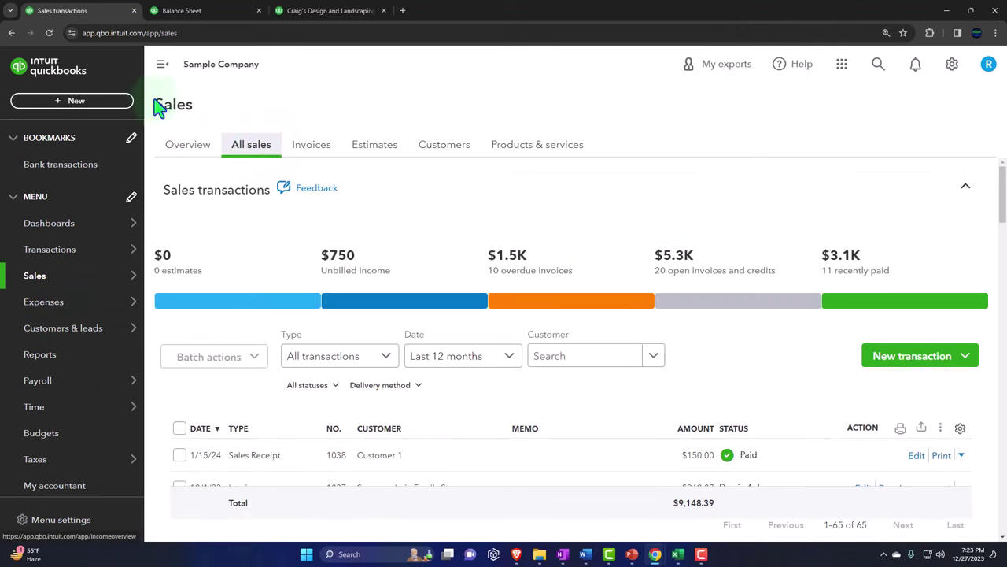
Step: Filter the sales transactions to show only Sales Receipts and dismiss the introductory tour pop-up
left_click(161, 64)
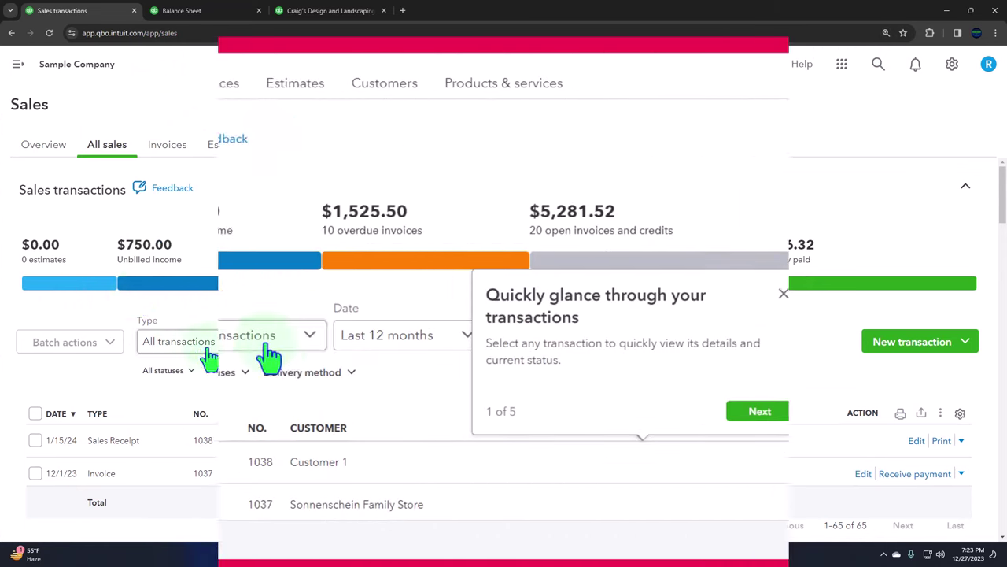
left_click(219, 346)
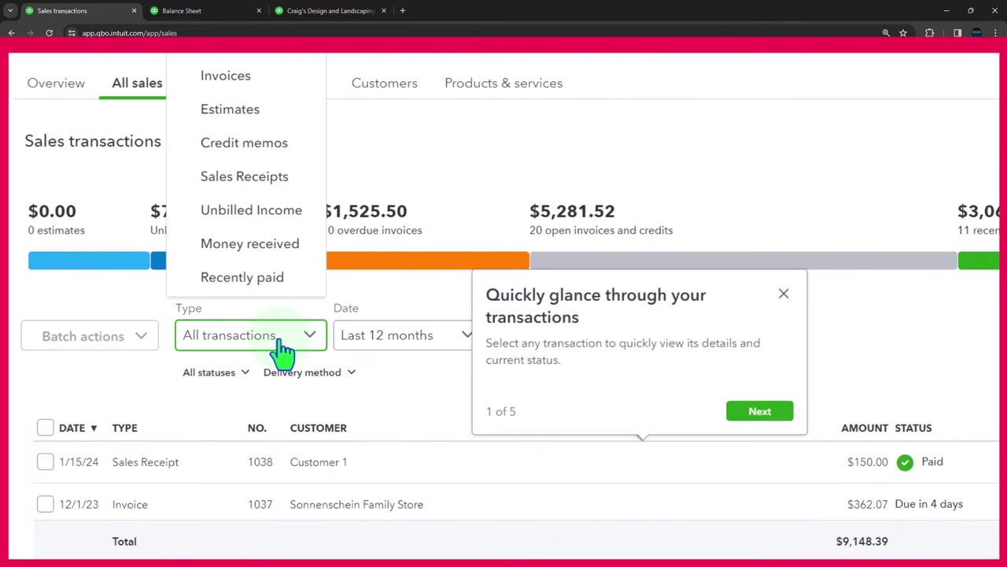
left_click(260, 180)
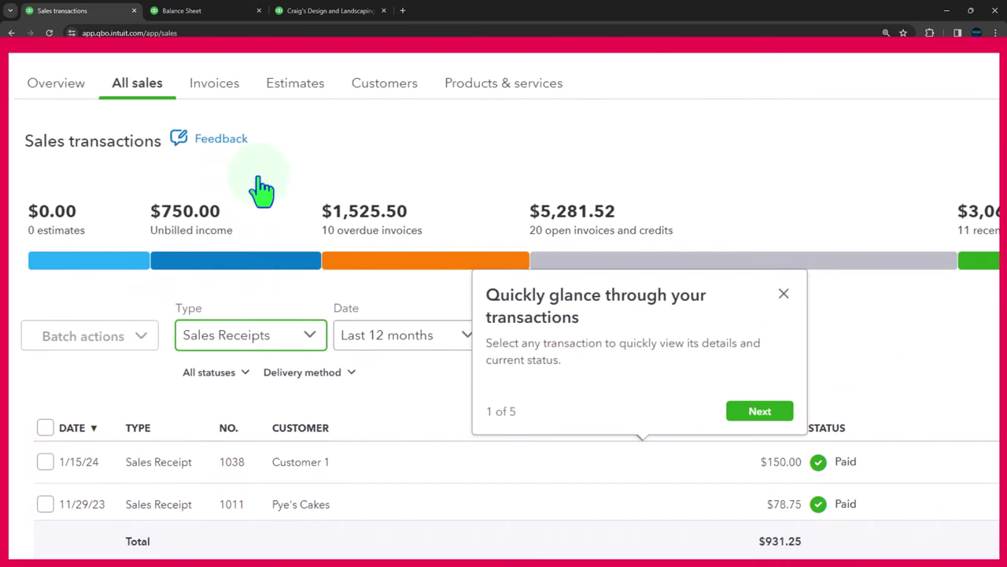
left_click(784, 295)
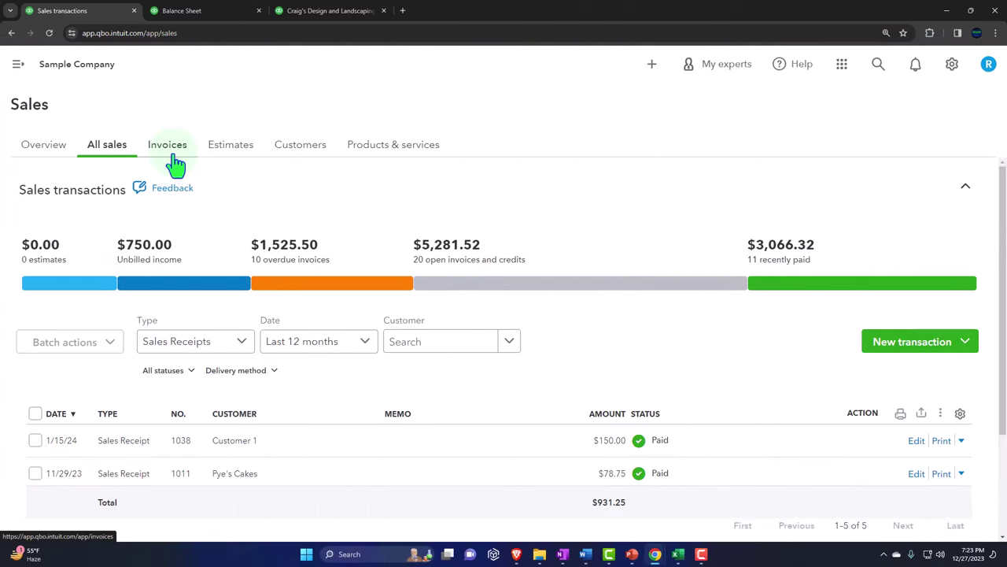
Step: Examine Customer 1's transaction list and return to the customer list
left_click(294, 160)
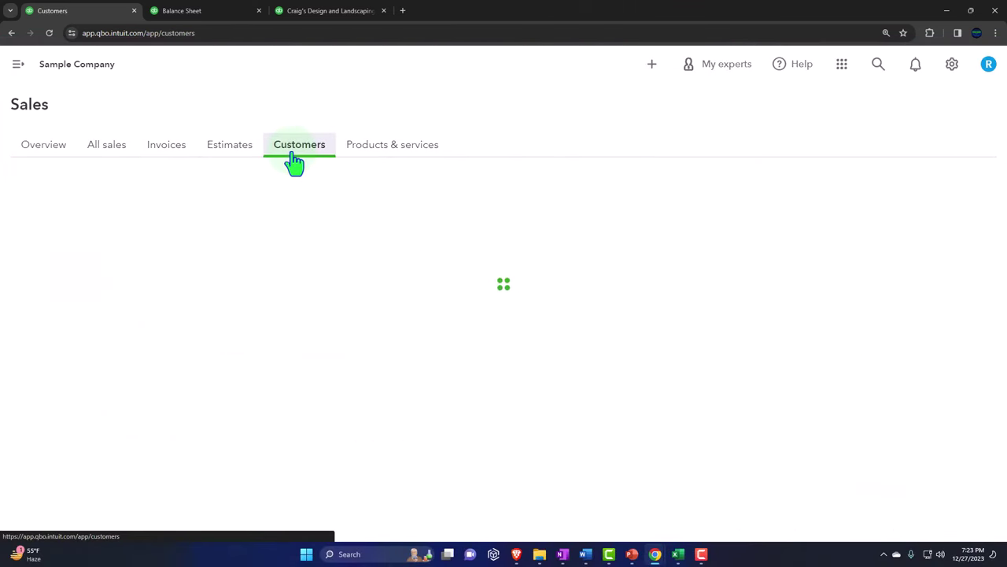
scroll(280, 338, "down", 2)
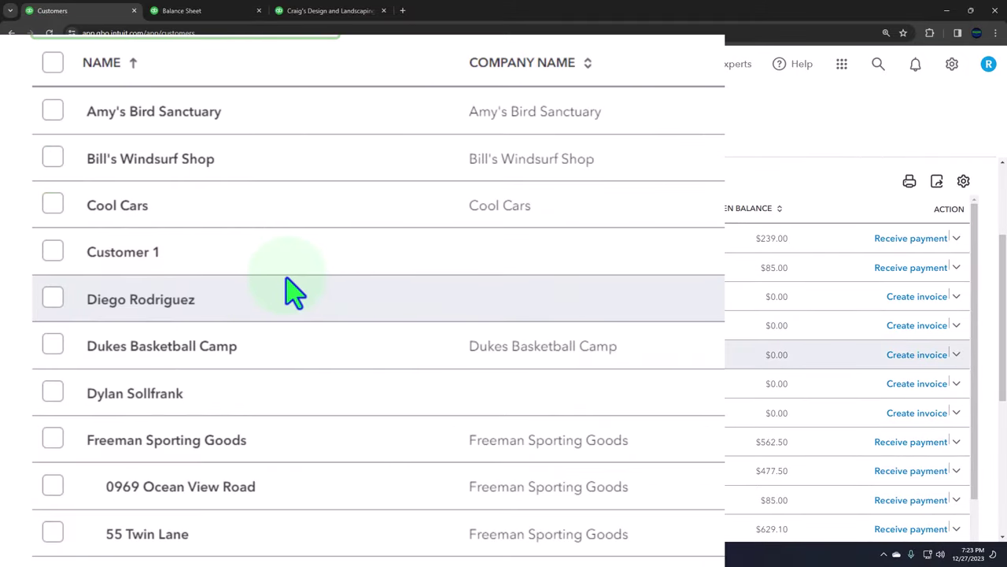
left_click(79, 325)
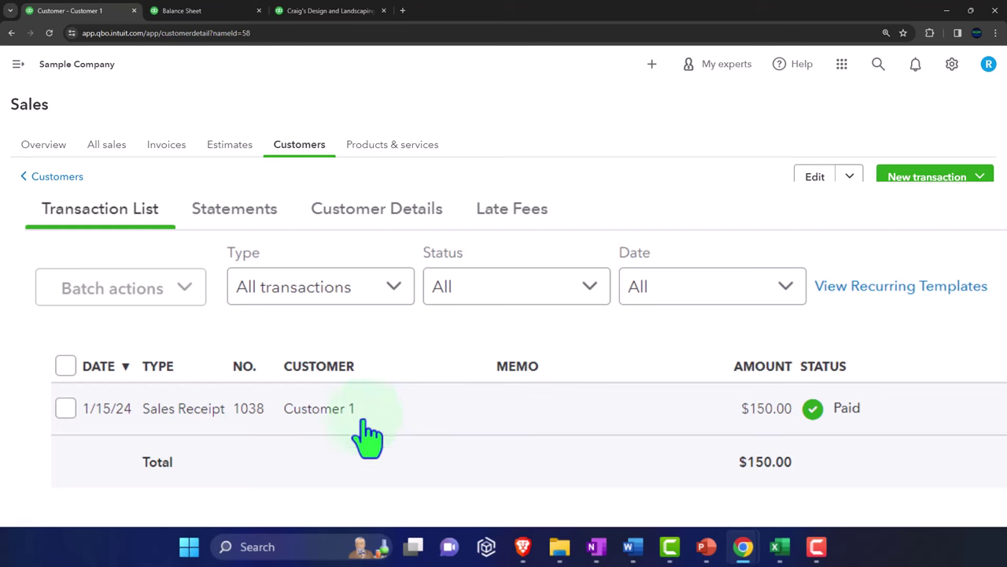
left_click(47, 177)
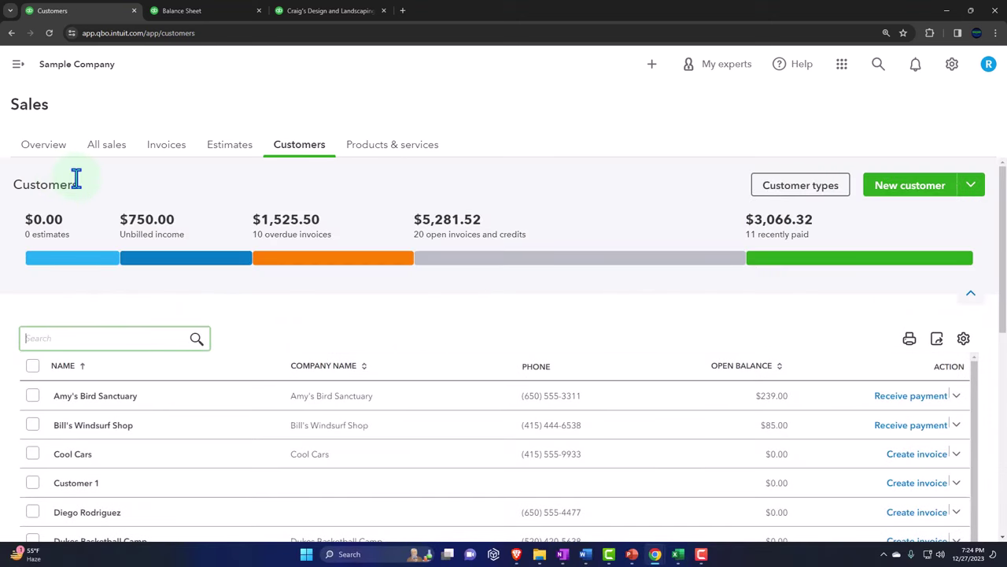
left_click(18, 66)
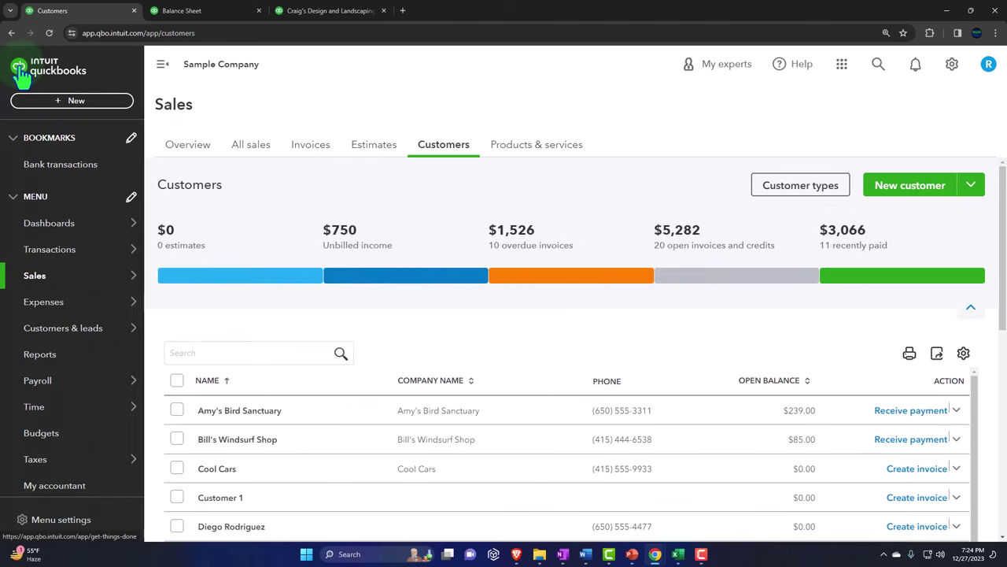
left_click(67, 103)
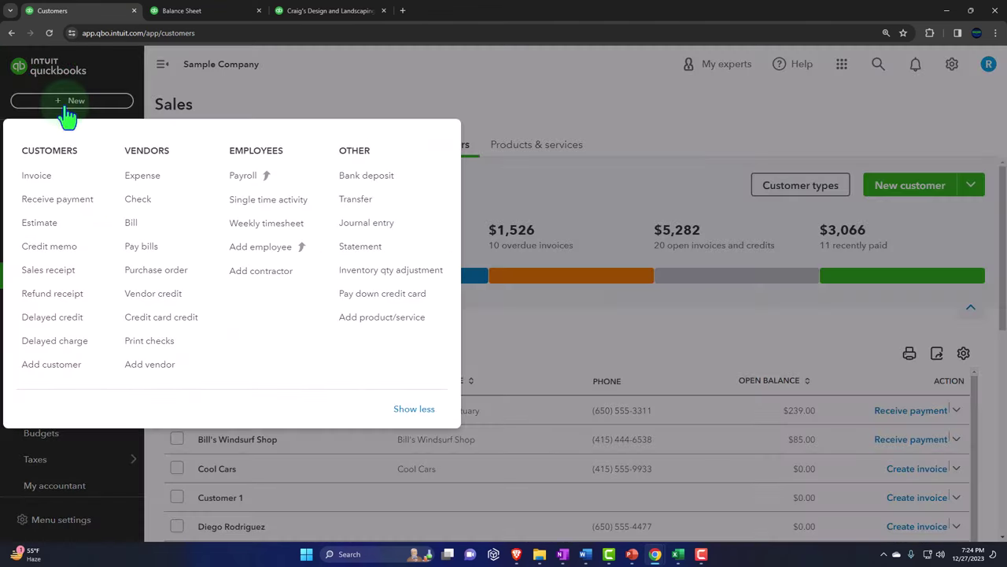
left_click(33, 181)
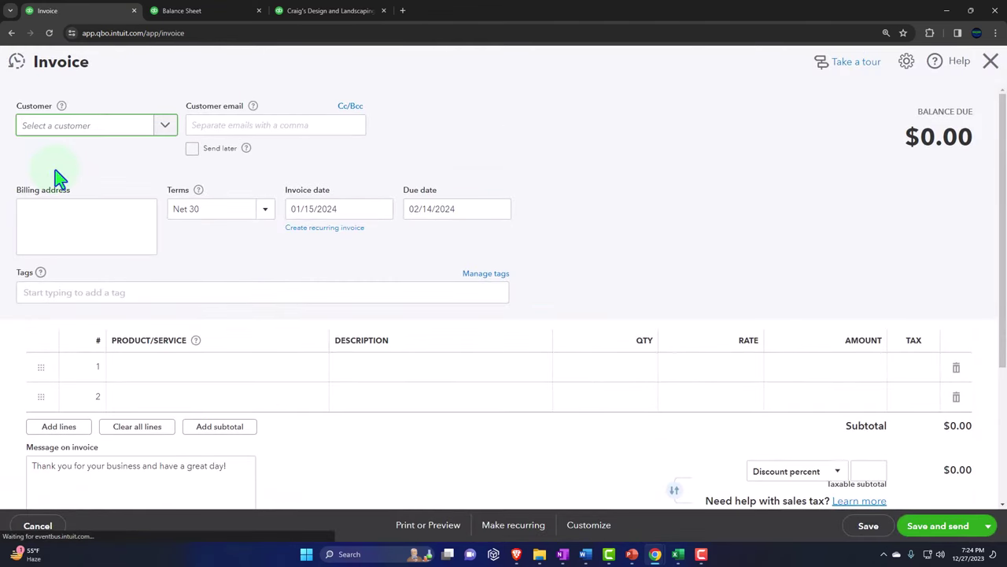
left_click(990, 62)
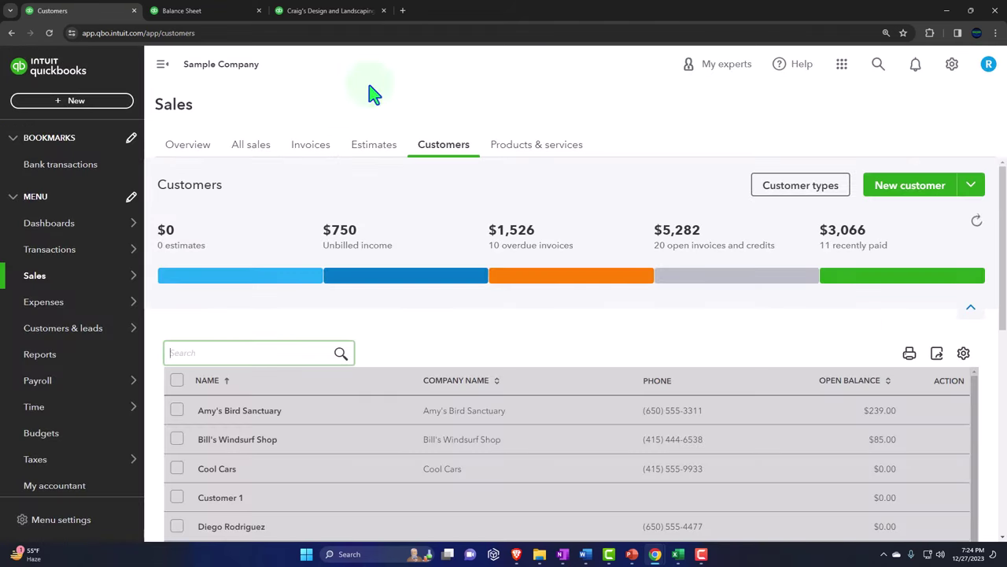
Step: Start a new sales receipt and add Customer 2 as its new customer
left_click(76, 103)
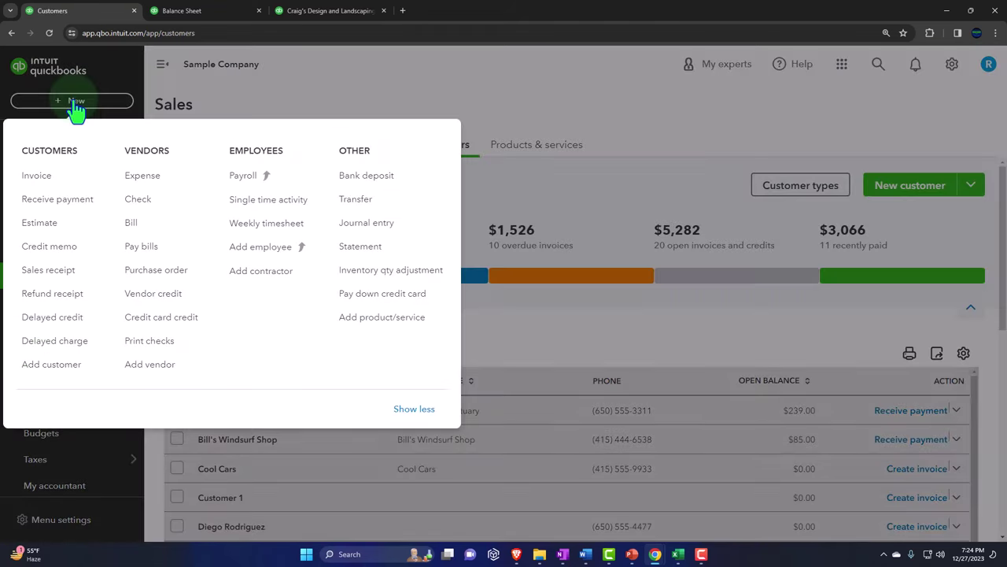
left_click(49, 270)
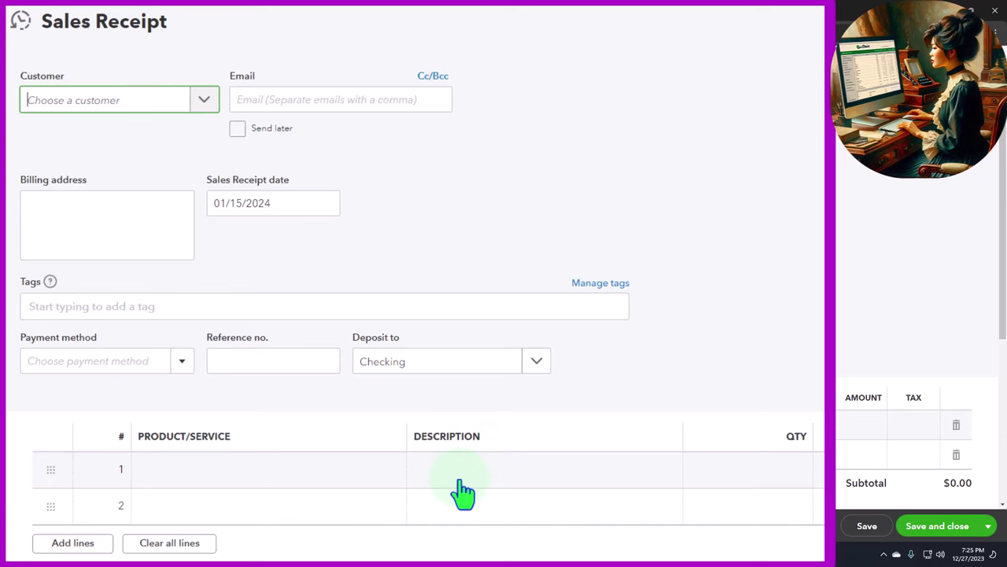
left_click(108, 100)
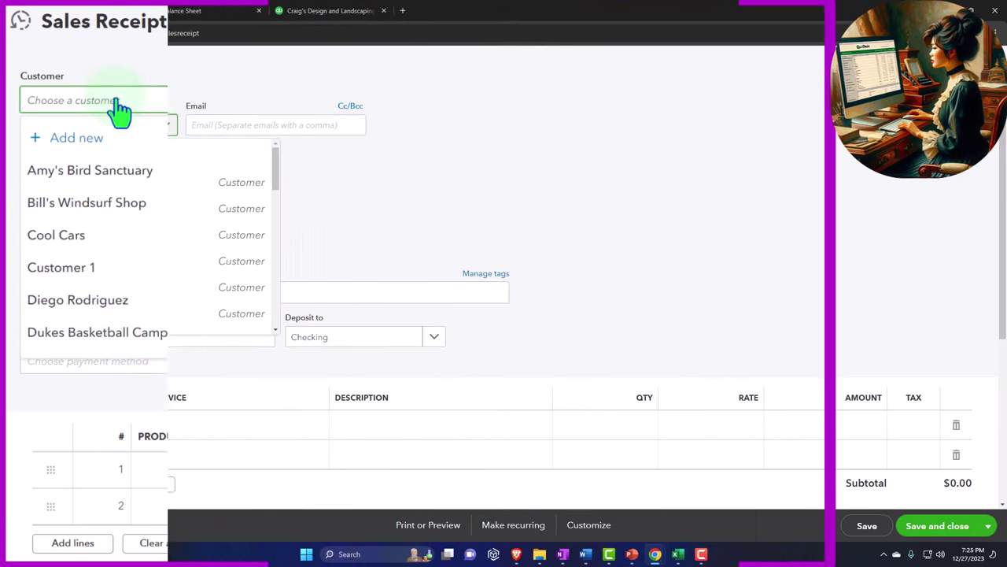
type("Cus")
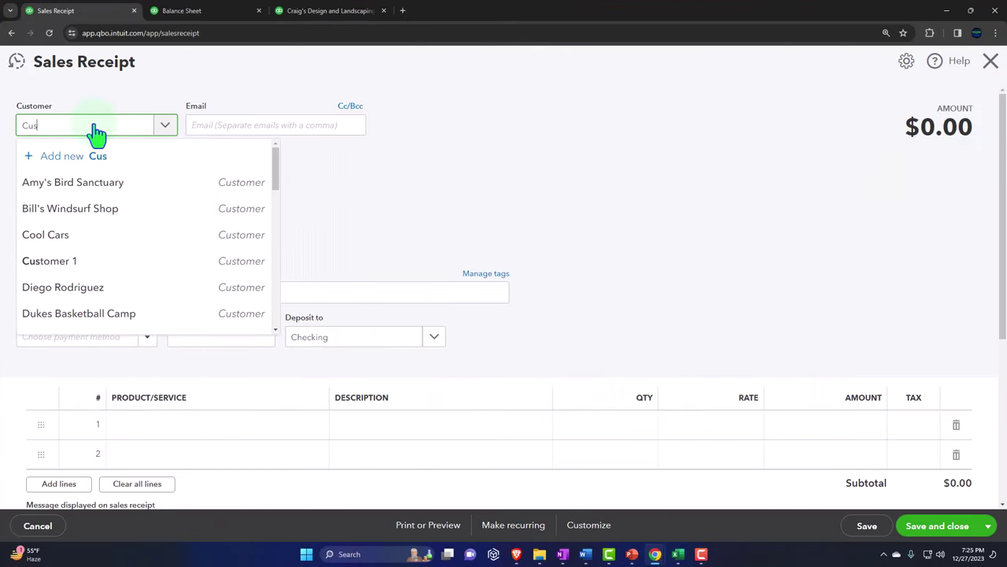
type("tomer 2")
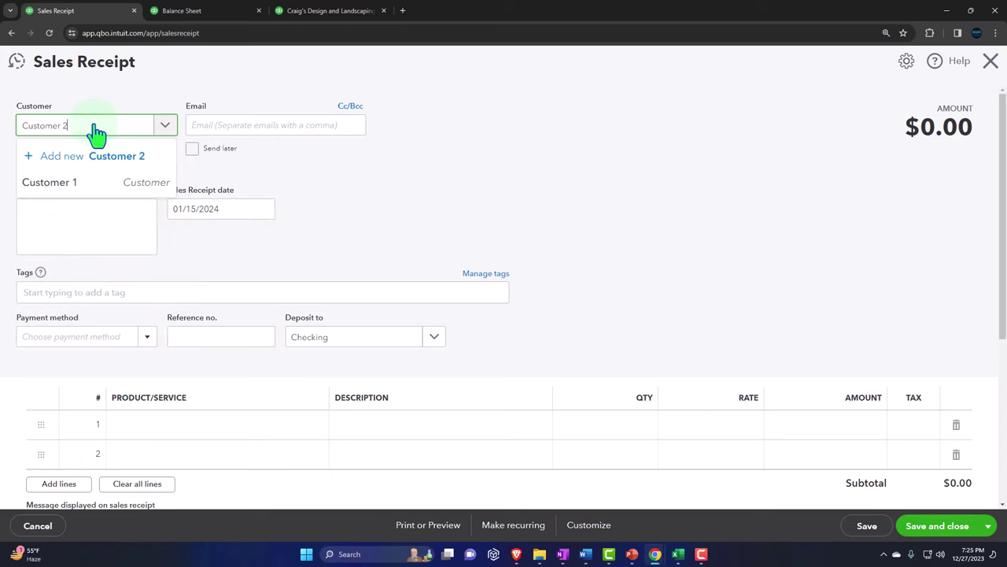
key("Return")
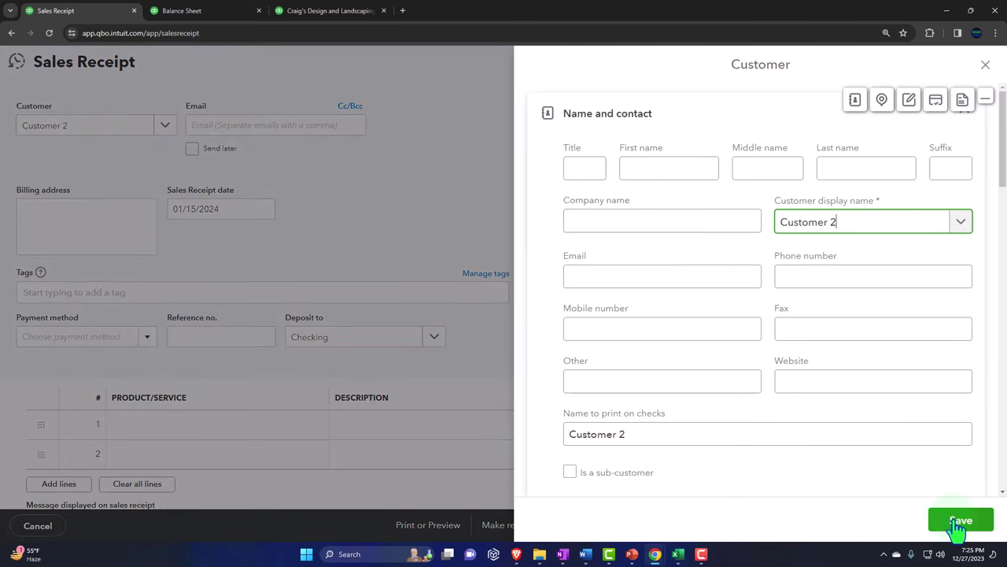
left_click(957, 521)
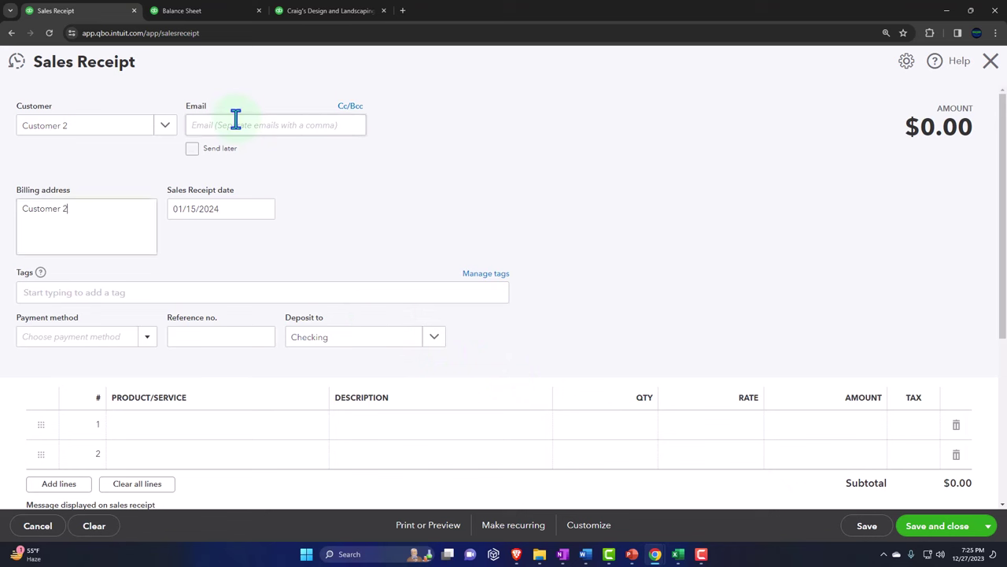
Step: Set the sales receipt date to 01/17/2024 and leave the tags empty
key("Tab")
key("plus")
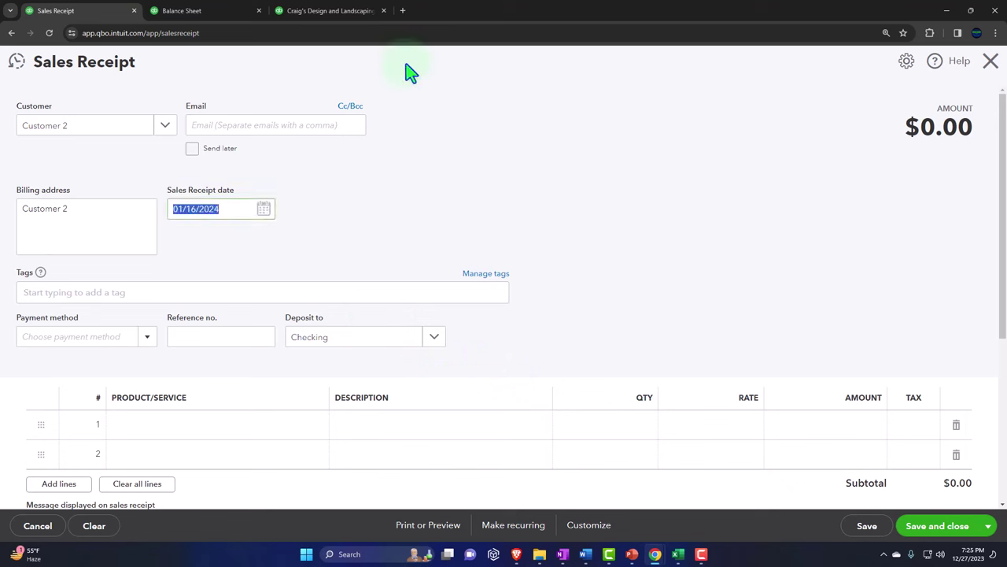
key("plus")
key("Tab")
key("Tab")
key("Tab")
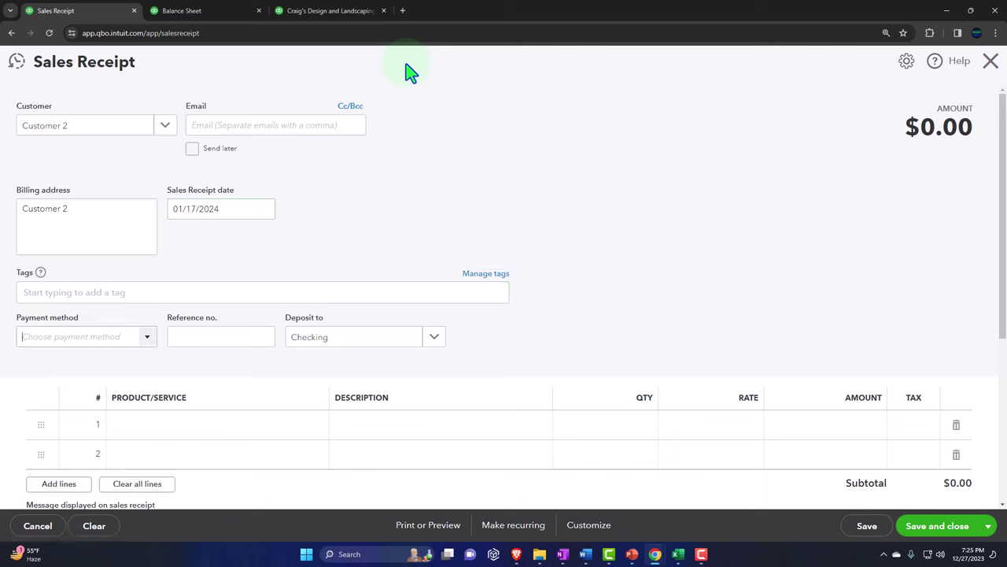
Step: Set the receipt's payment method to Cash and its deposit account to Undeposited Funds, leaving the reference number blank
left_click(147, 337)
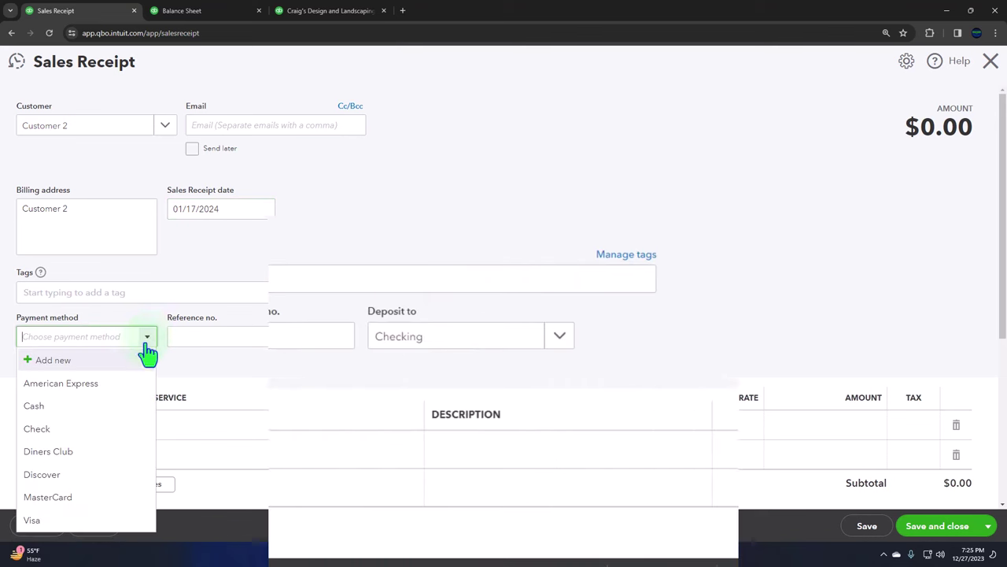
left_click(108, 406)
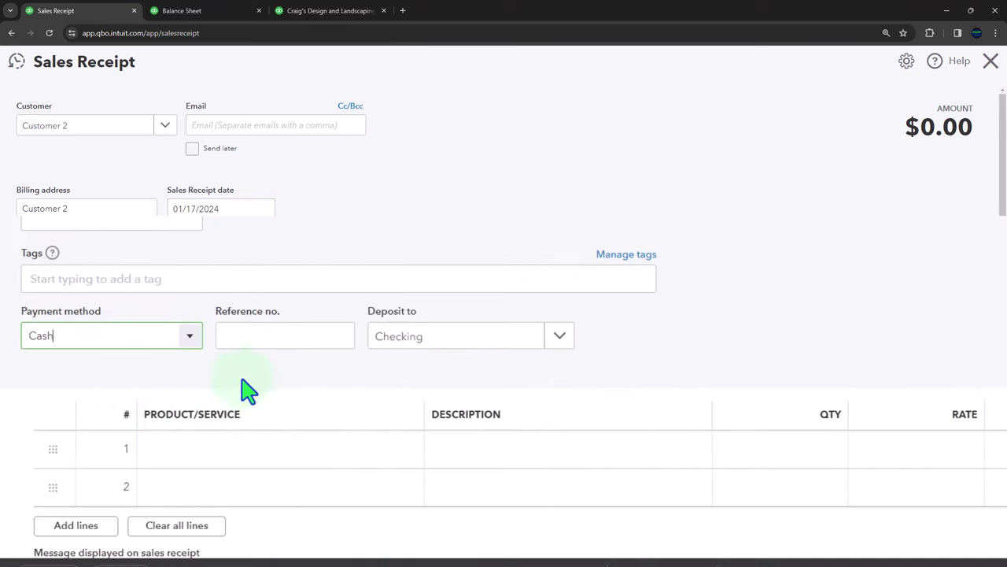
key("Tab")
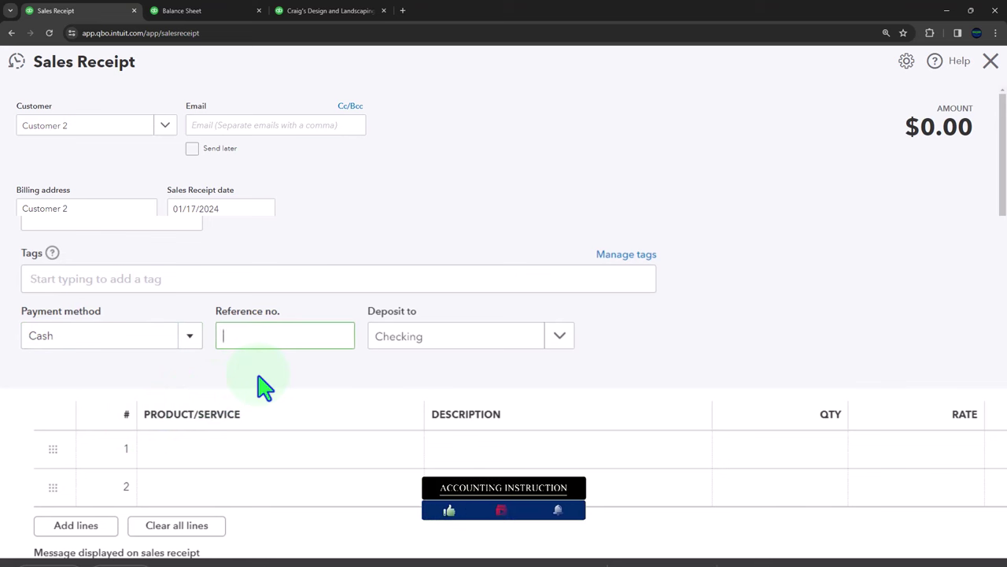
key("Tab")
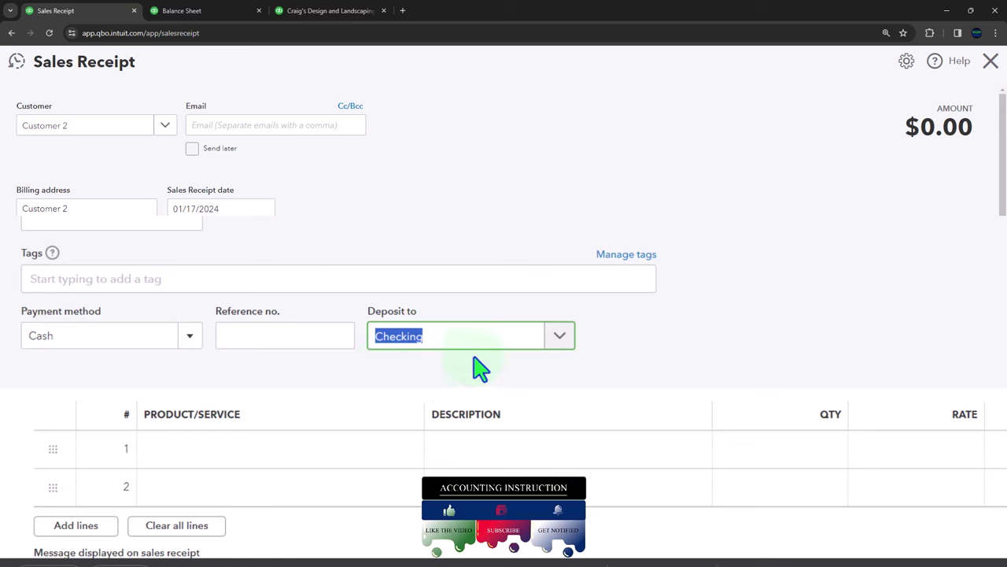
left_click(558, 337)
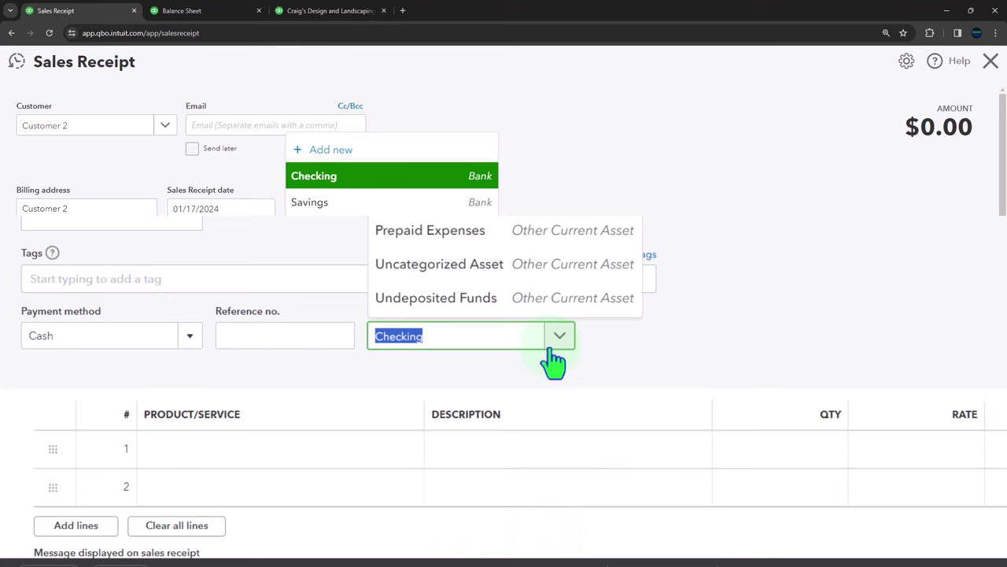
left_click(488, 303)
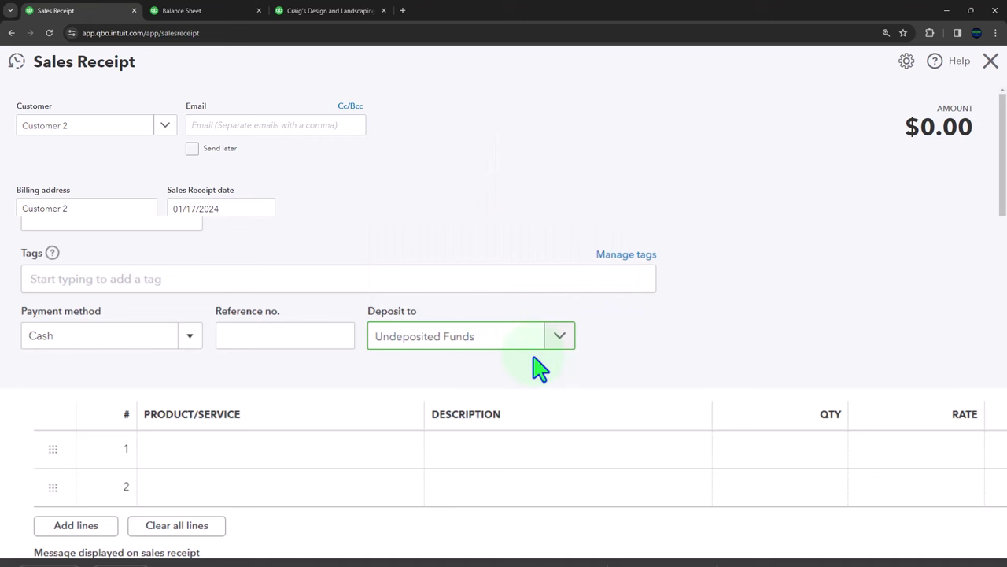
Step: Enter Item 1 as the first line's product, copy that name, and add it as a new Inventory item
scroll(540, 367, "down", 2)
left_click(221, 324)
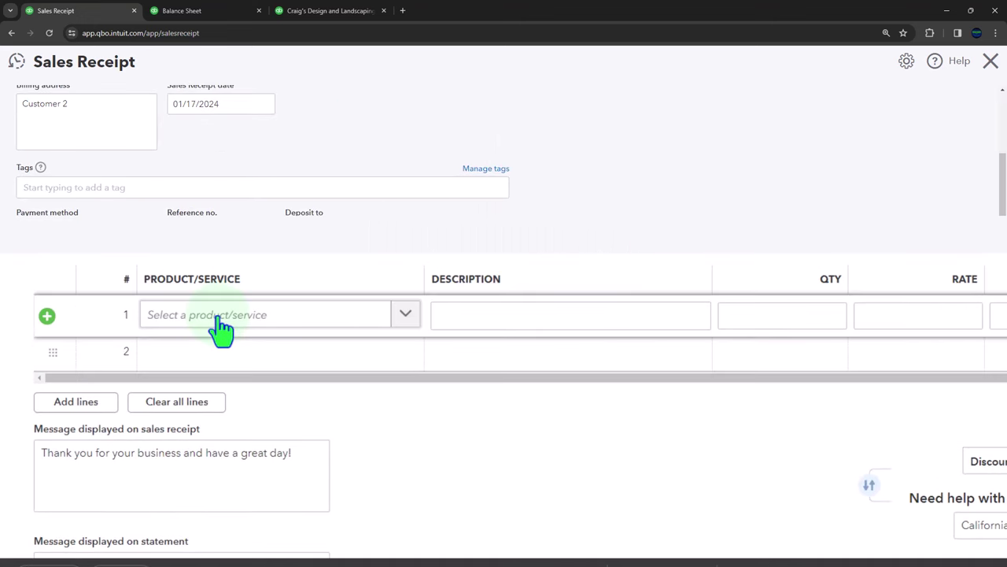
left_click(221, 321)
type("Ite")
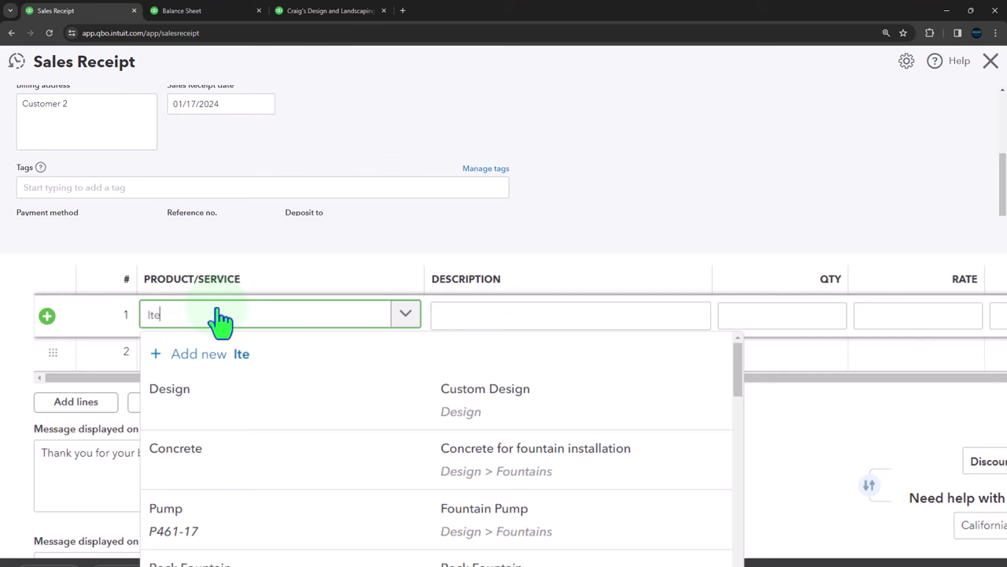
type("m 1")
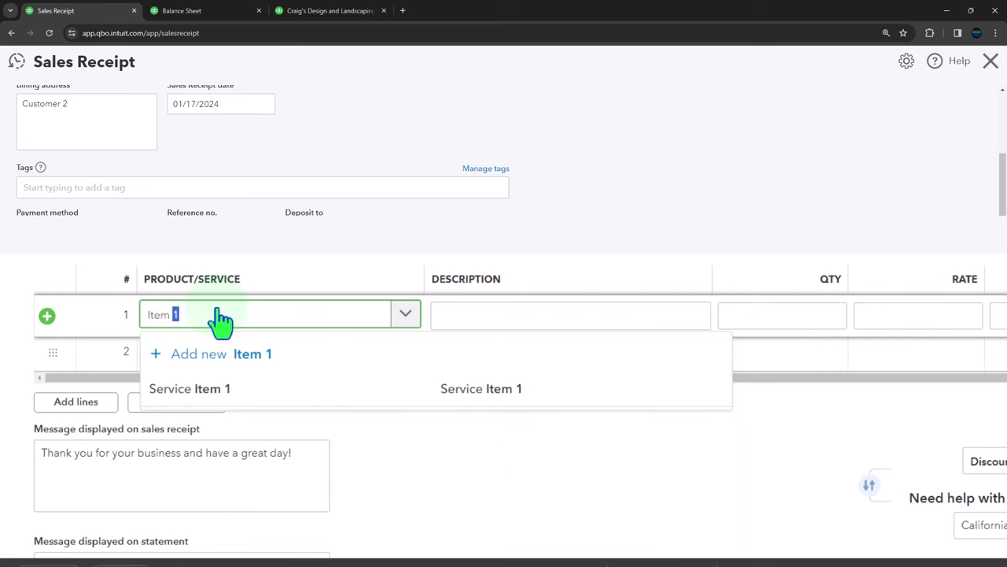
key("shift+Left")
key("shift+Left")
key("shift+Left")
key("shift+Left")
key("shift+Left")
key("ctrl+c")
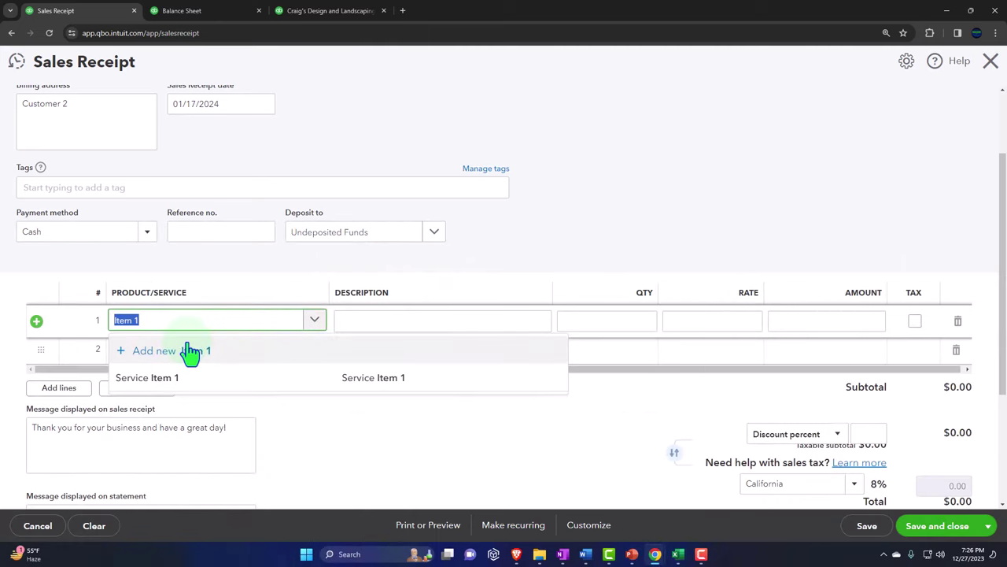
left_click(190, 354)
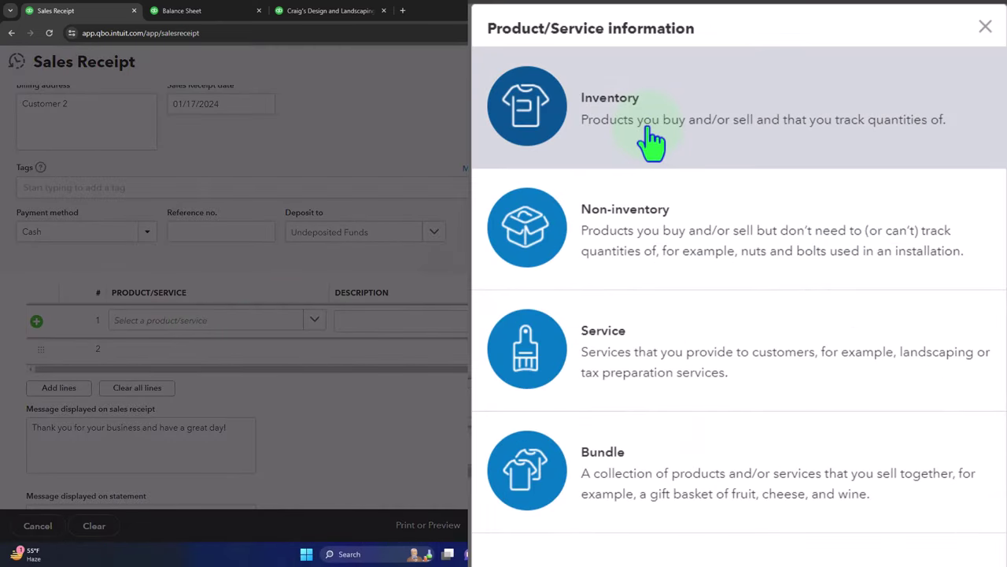
left_click(651, 142)
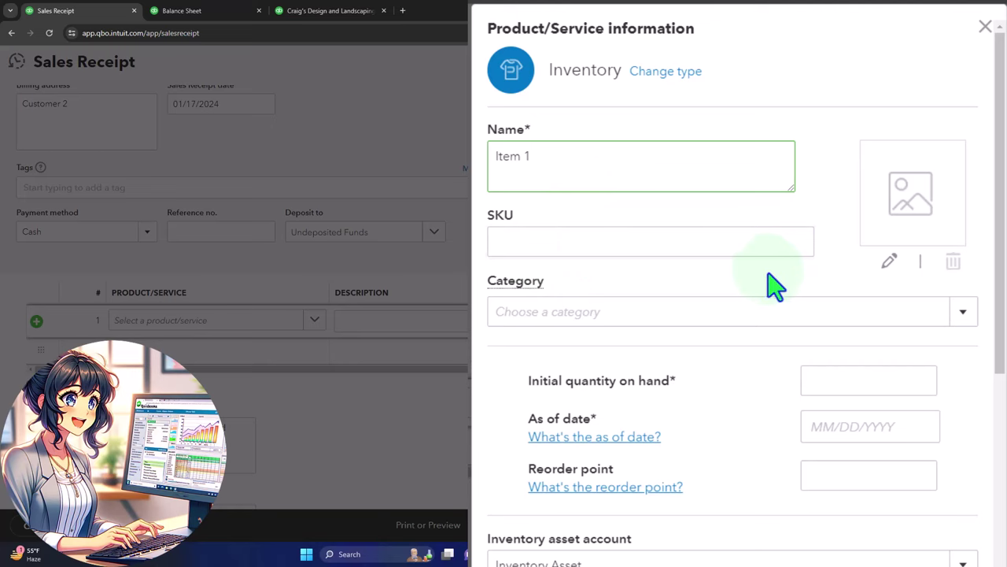
Step: Give the inventory item an initial quantity on hand of 10 as of 12/01/2023
scroll(664, 299, "down", 1)
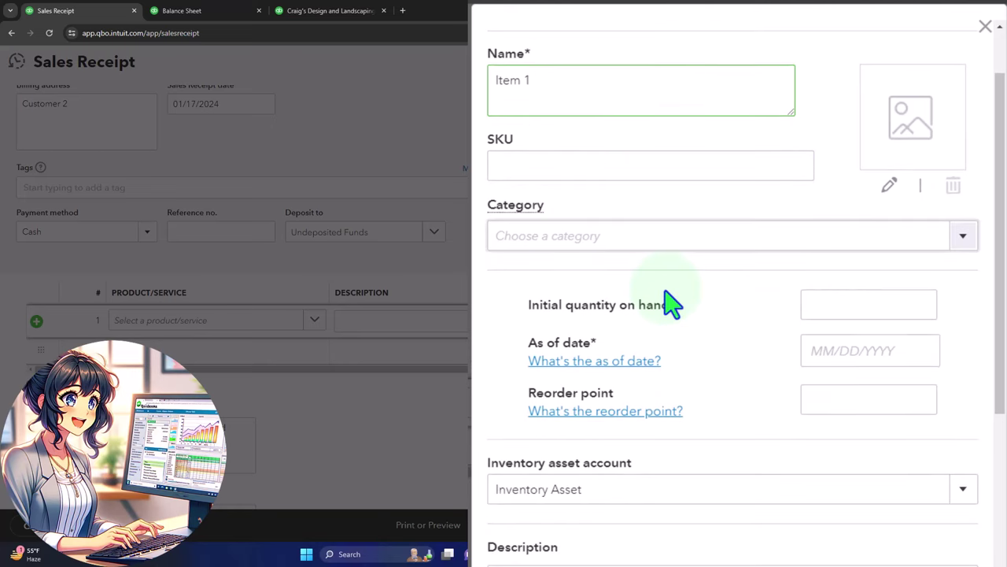
left_click(838, 306)
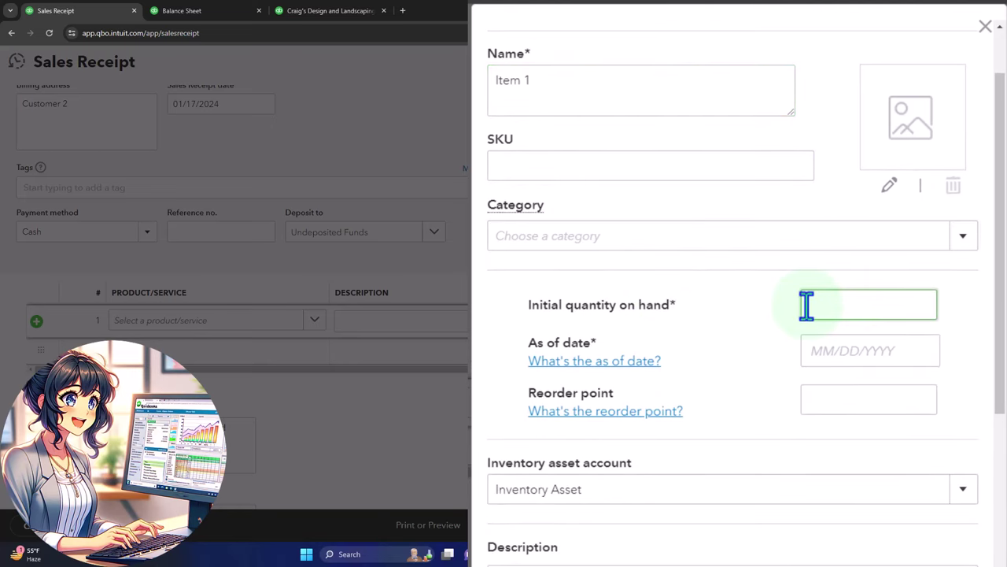
type("10")
key("Tab")
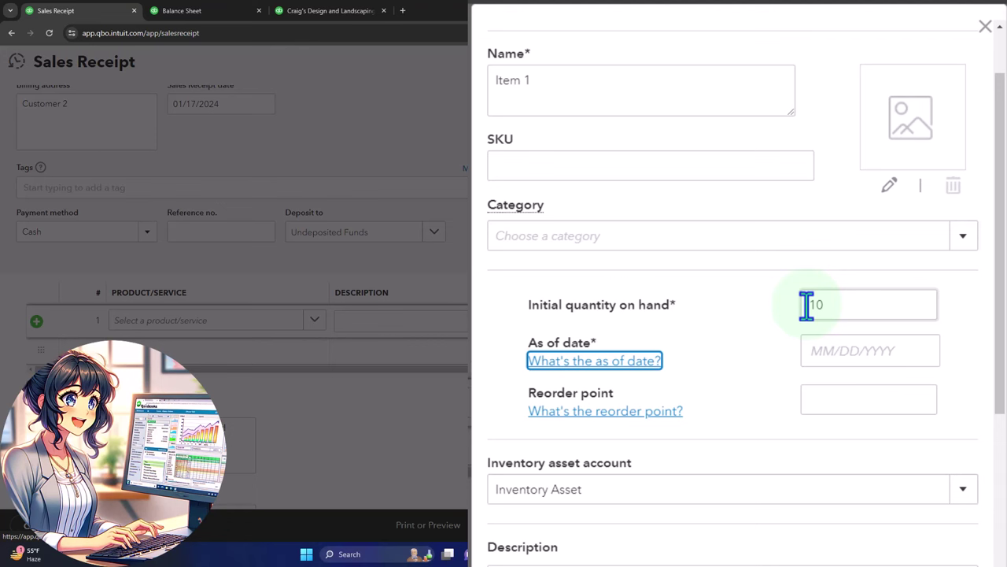
left_click(814, 310)
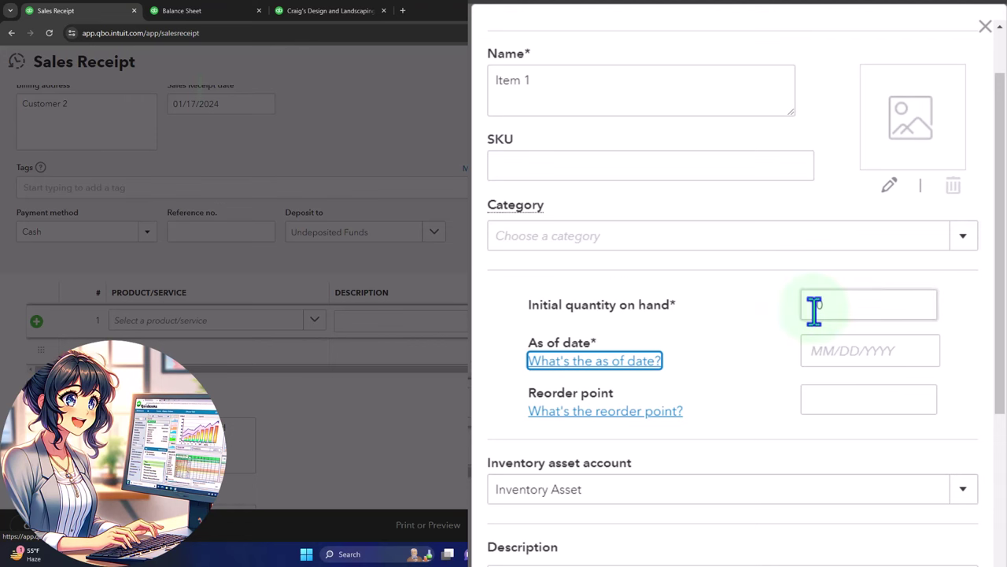
left_click(837, 363)
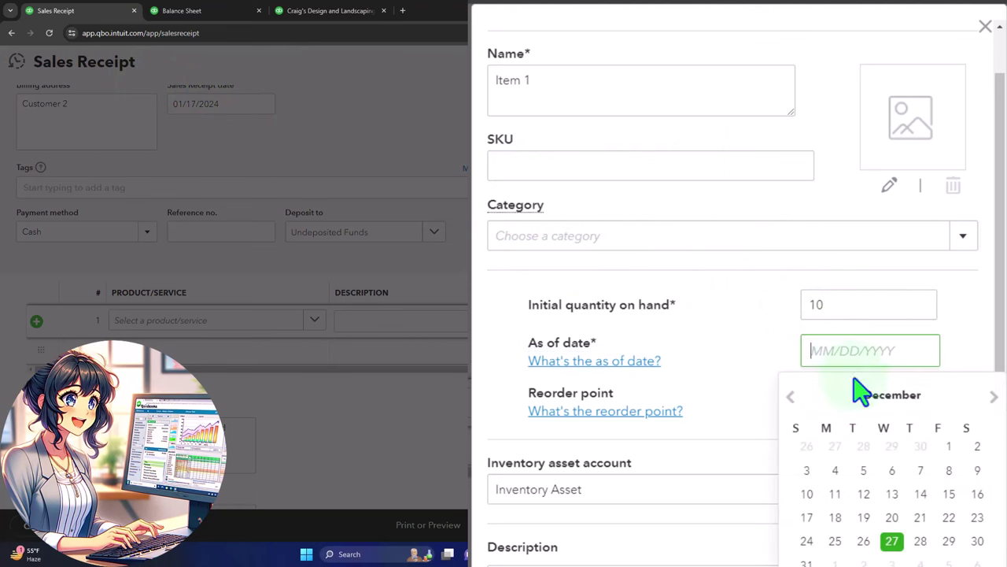
left_click(951, 449)
left_click(951, 447)
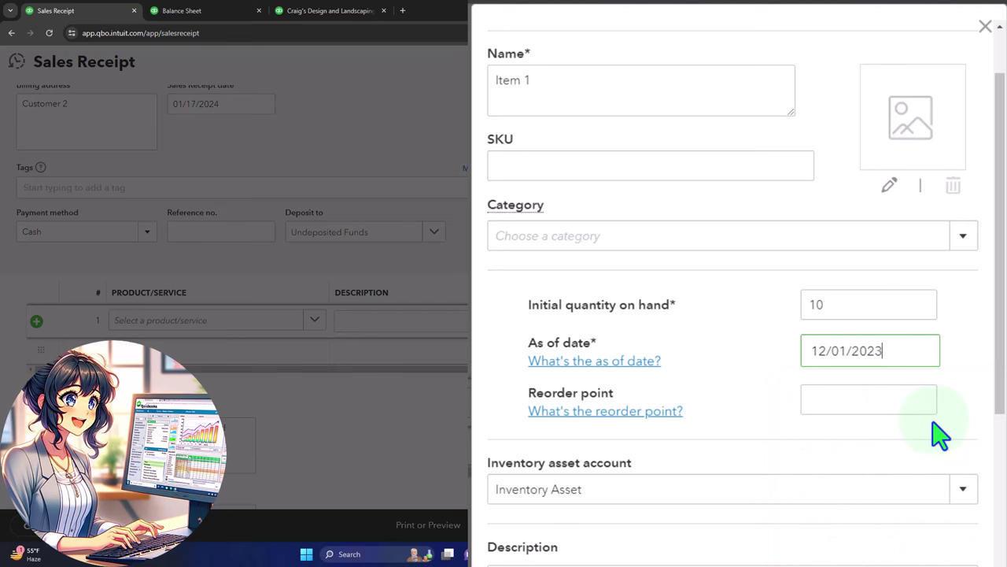
left_click(839, 403)
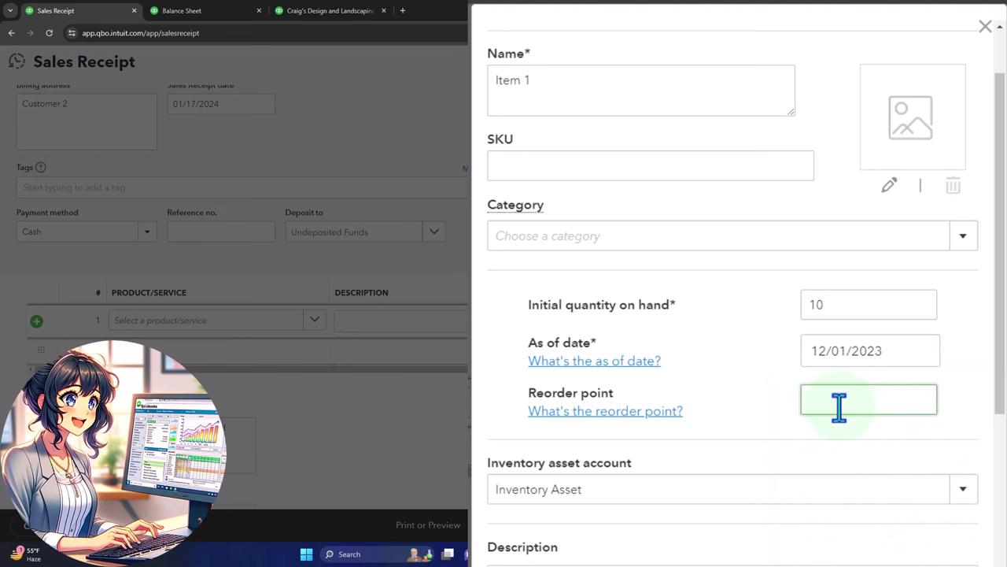
Step: Enter Item 1 as the sales description and set the sales price to 50, keeping Sales of Product Income as income account
scroll(837, 405, "down", 2)
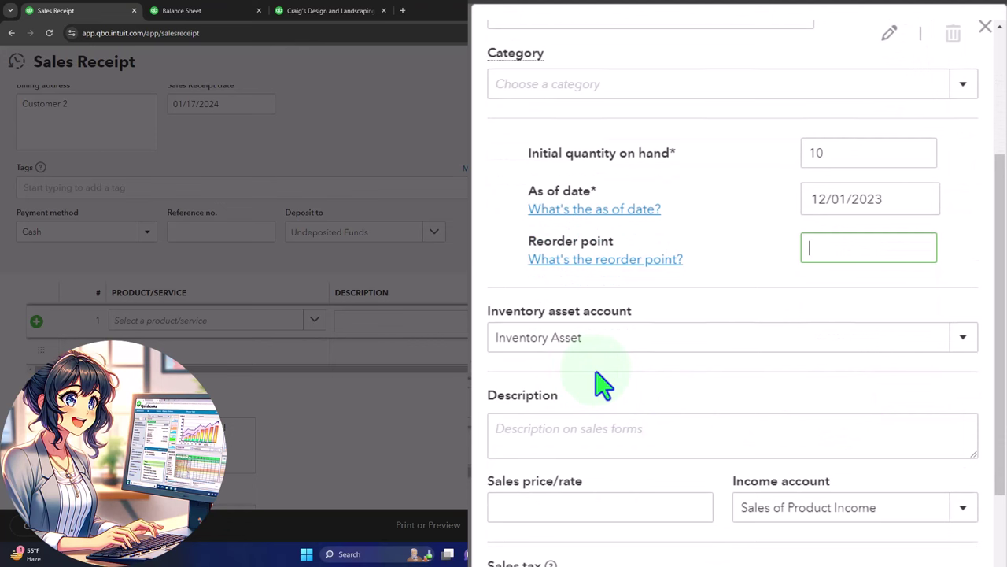
scroll(599, 384, "down", 2)
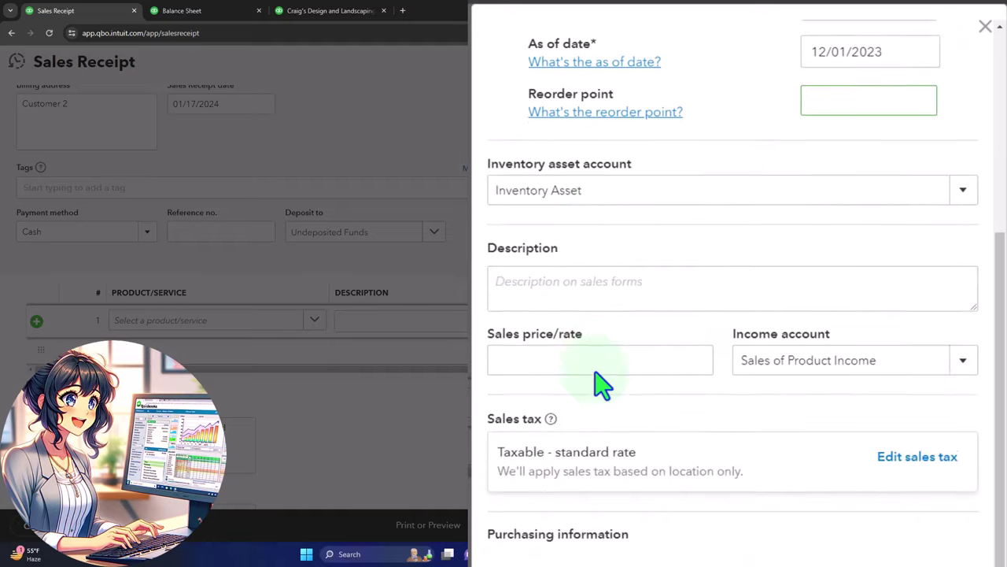
left_click(546, 283)
type("Item 1")
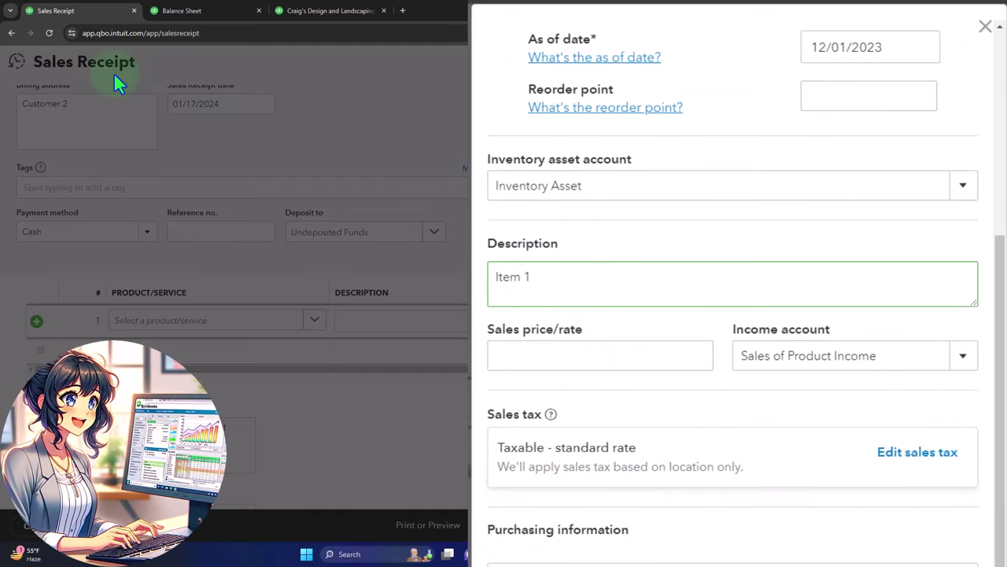
left_click(554, 354)
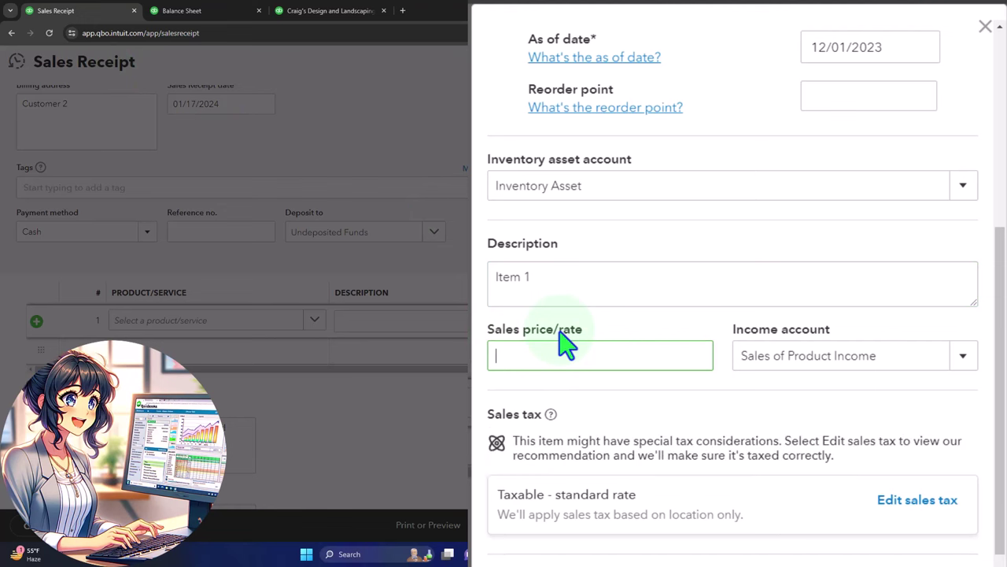
type("50")
key("Tab")
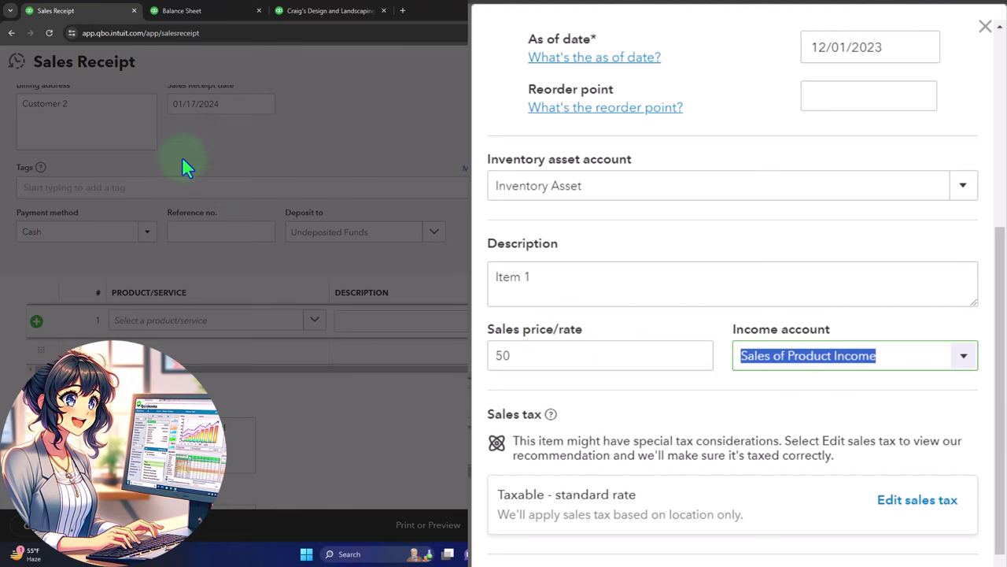
scroll(748, 435, "down", 2)
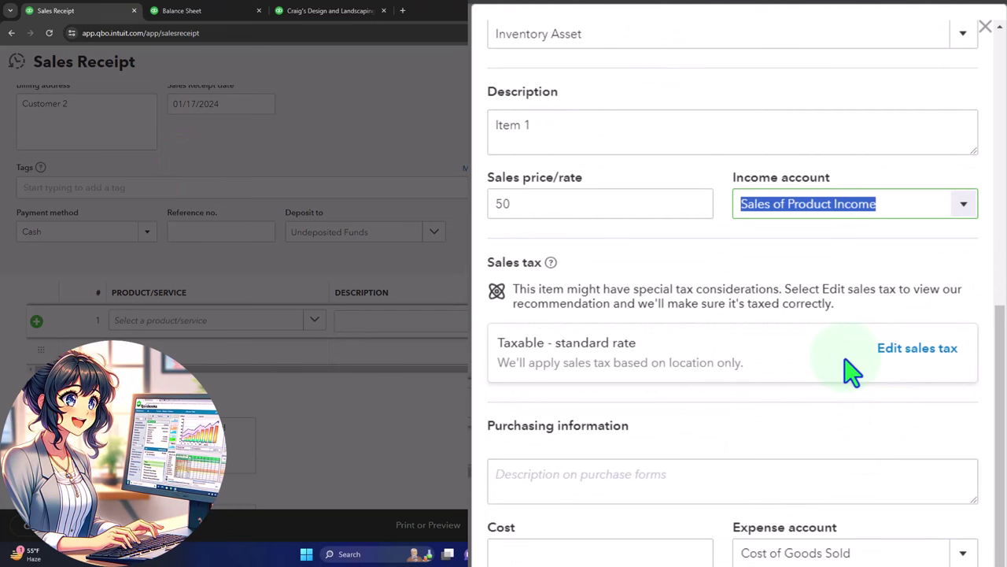
scroll(748, 385, "down", 1)
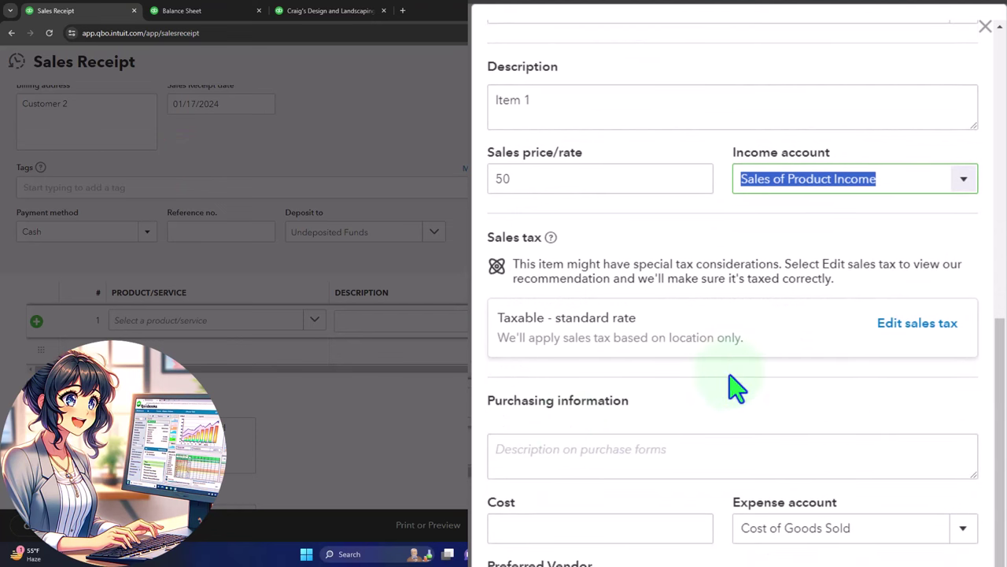
Step: Enter Item 1 as the purchase description, set the cost to 40 with Cost of Goods Sold as expense account, and save the item
left_click(544, 449)
key("ctrl+v")
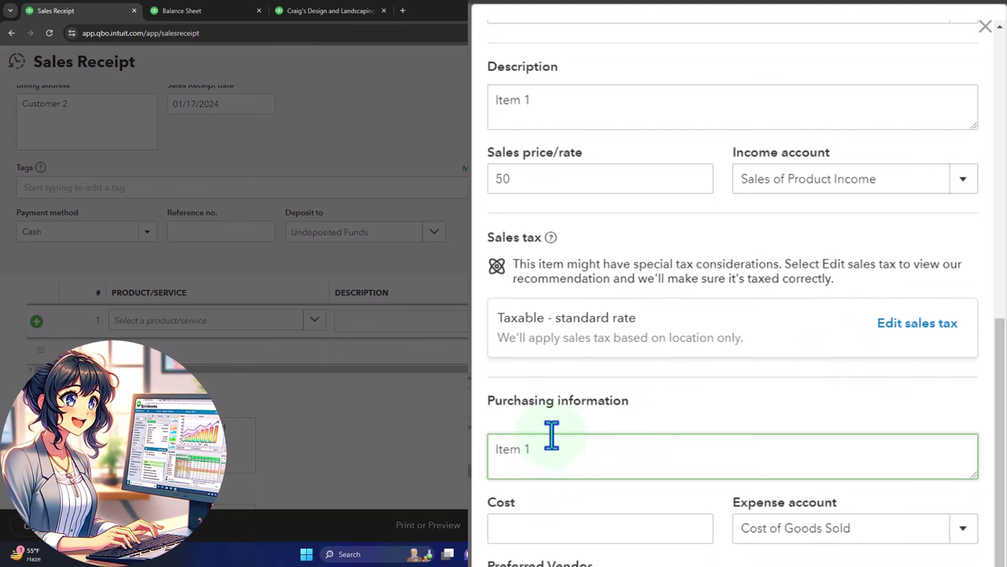
left_click(553, 536)
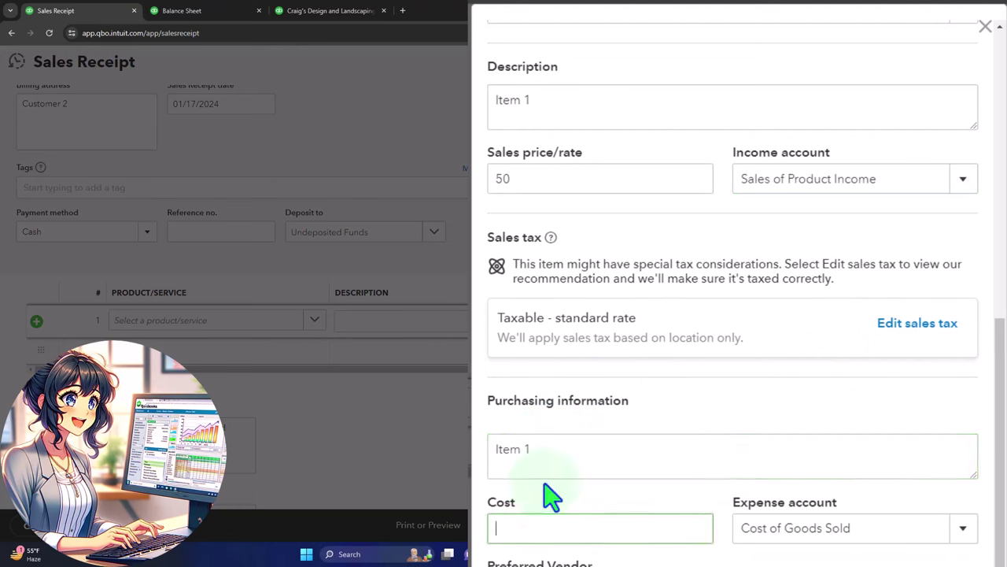
type("35")
key("BackSpace")
key("BackSpace")
type("40")
key("Tab")
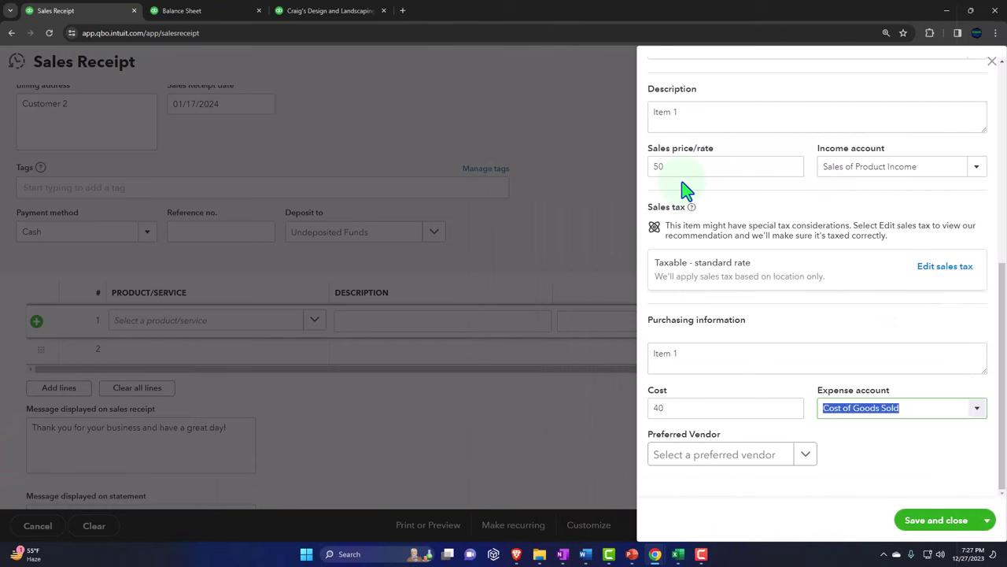
left_click(925, 529)
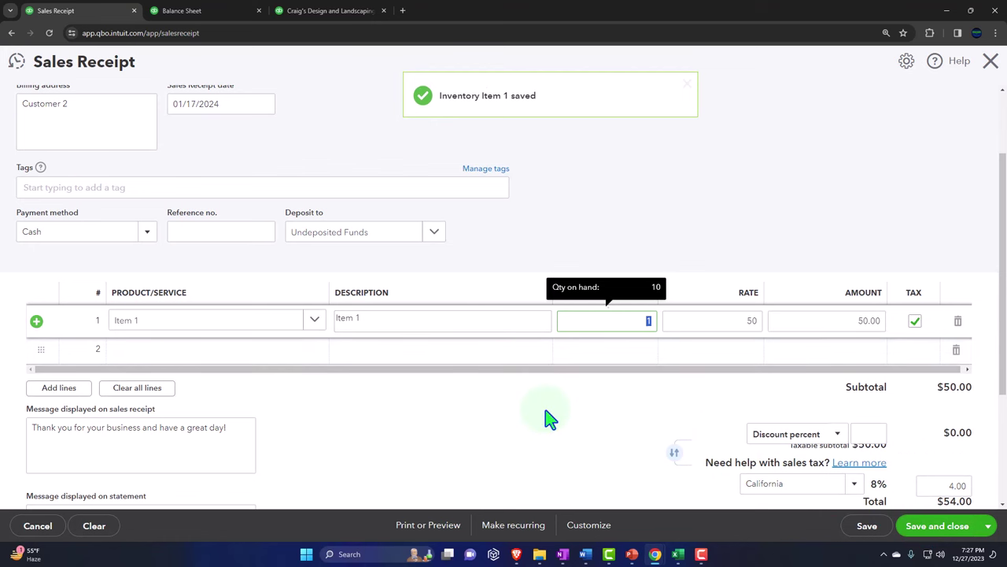
Step: Keep quantity 1 and rate 50 on the Item 1 line, and review the receipt's sales tax and total
key("Tab")
key("Tab")
key("Tab")
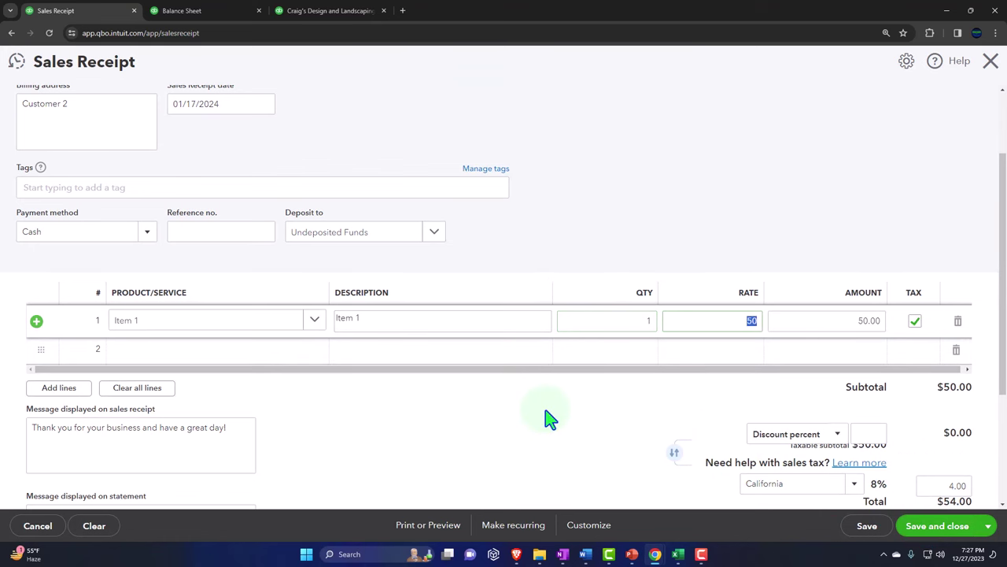
key("Tab")
key("Tab")
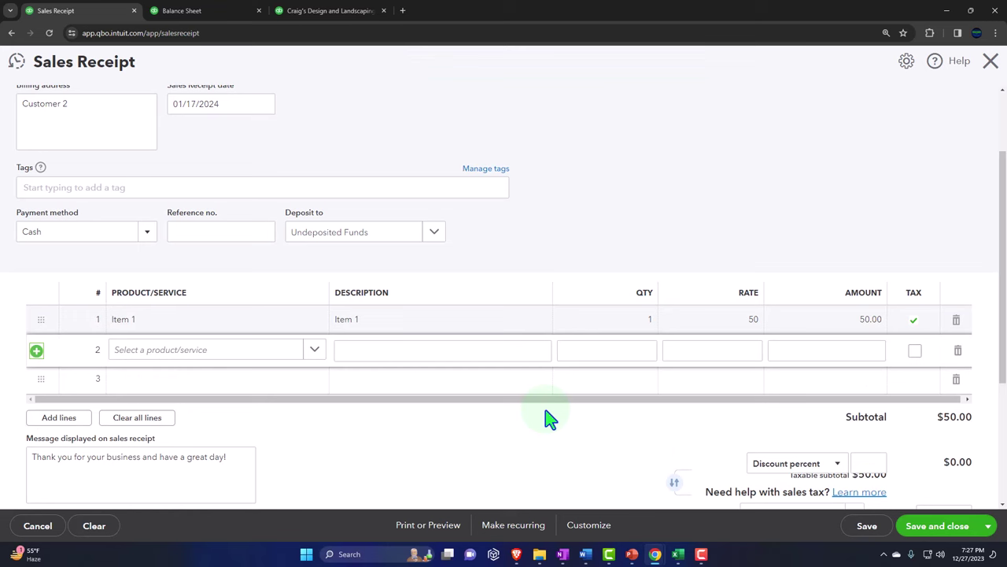
scroll(549, 417, "down", 1)
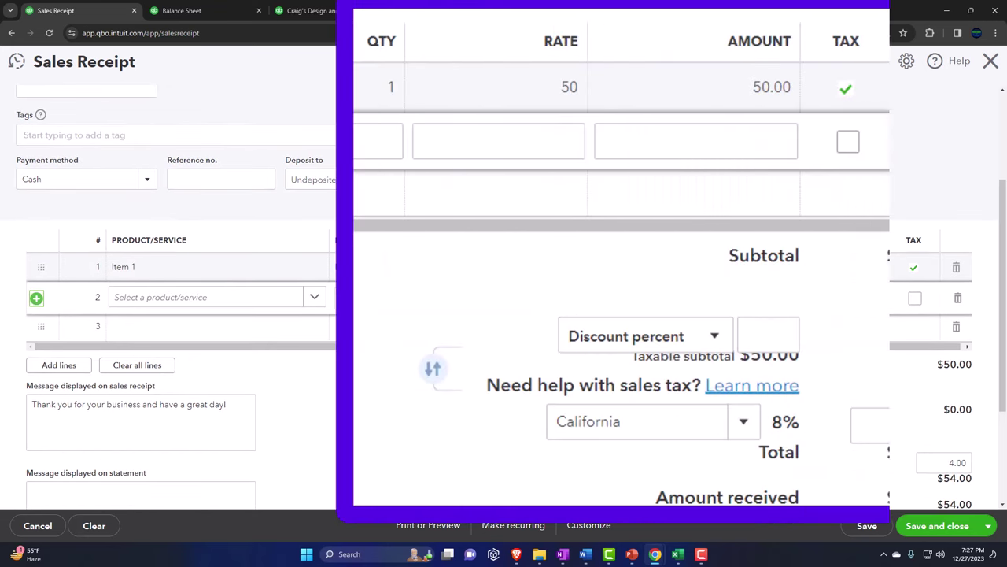
scroll(549, 418, "down", 1)
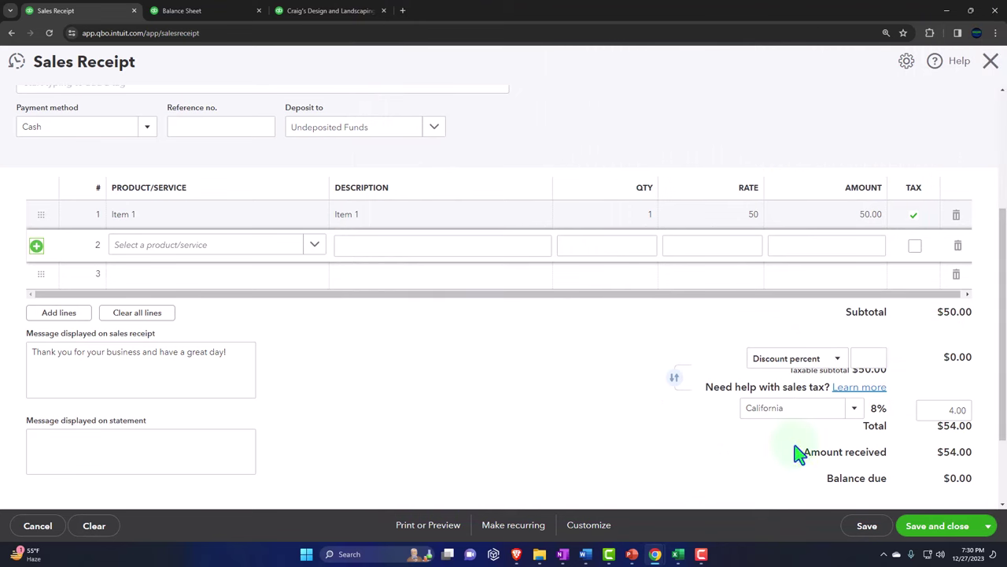
Step: Switch to the Excel worksheet and clear the old journal entry in B3:C4 and the trial balance entries in G3:G10
left_click(678, 554)
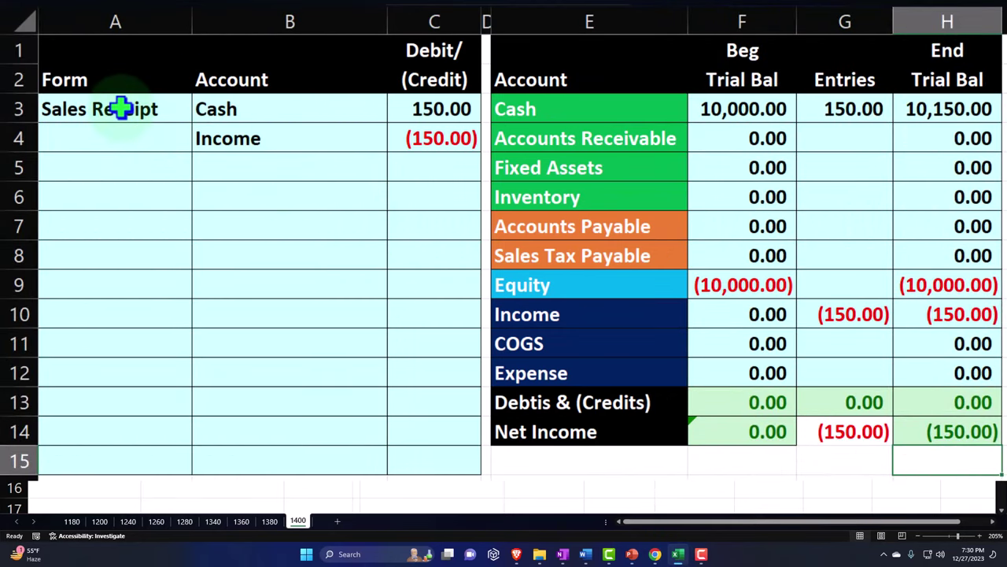
left_click_drag(124, 108, 291, 142)
left_click_drag(347, 118, 409, 137)
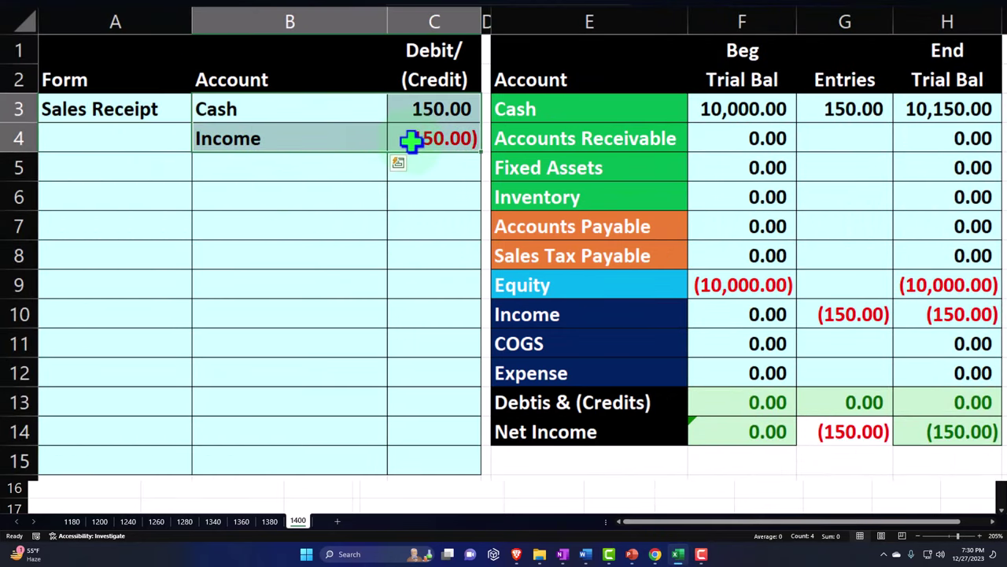
key("Delete")
left_click_drag(850, 111, 828, 313)
key("Delete")
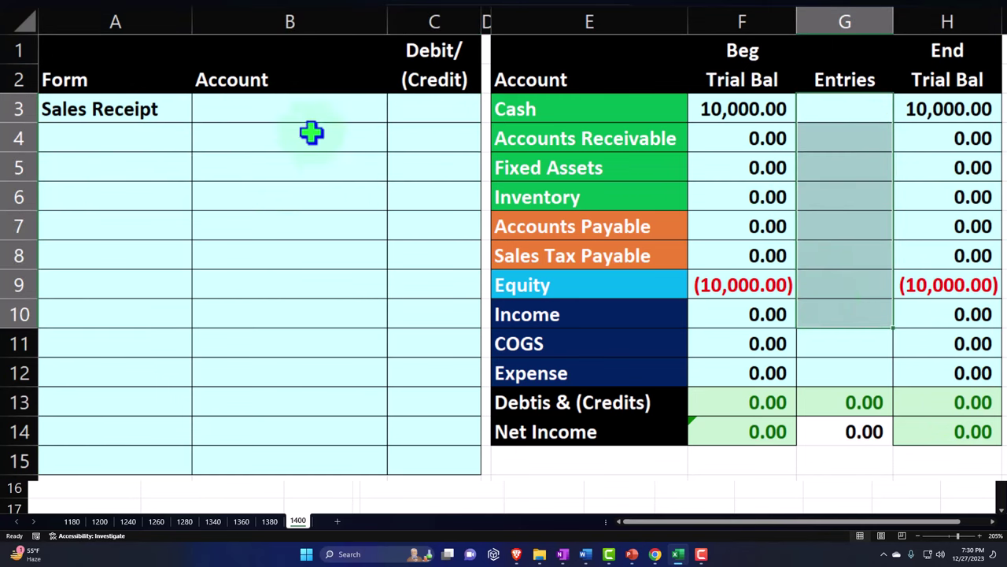
Step: Enter Cash as the sales receipt's first account in B3 with the formula =E3
left_click(313, 98)
type("=")
key("Right")
key("Right")
key("Right")
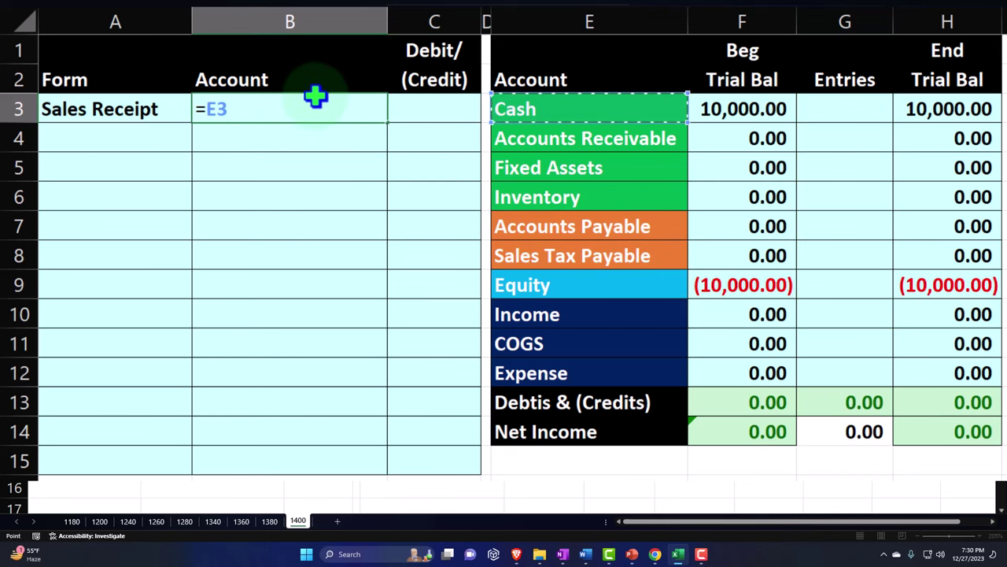
key("Return")
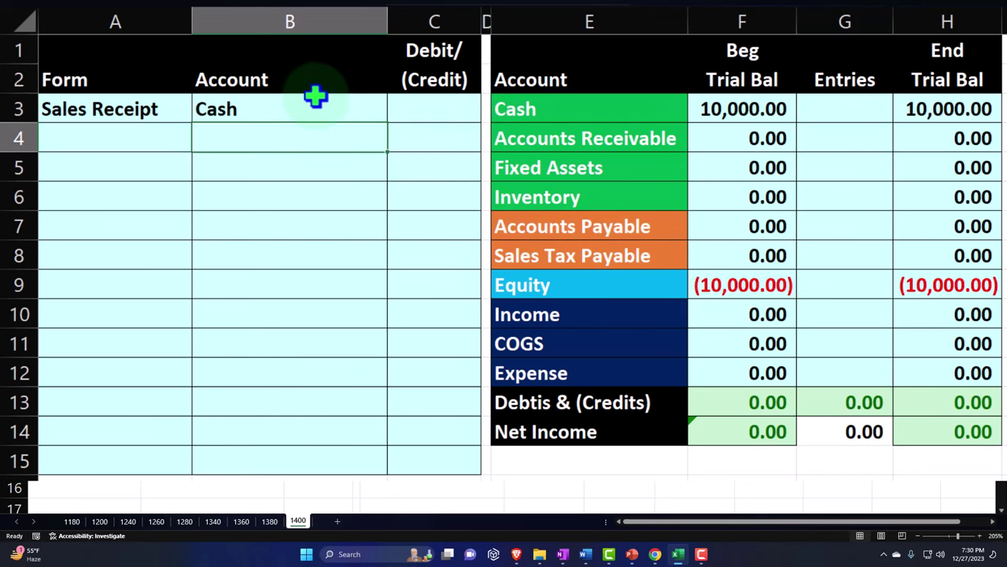
Step: Enter Income as the account in B4 by linking to the trial balance's Income label in E10
key("shift+Right")
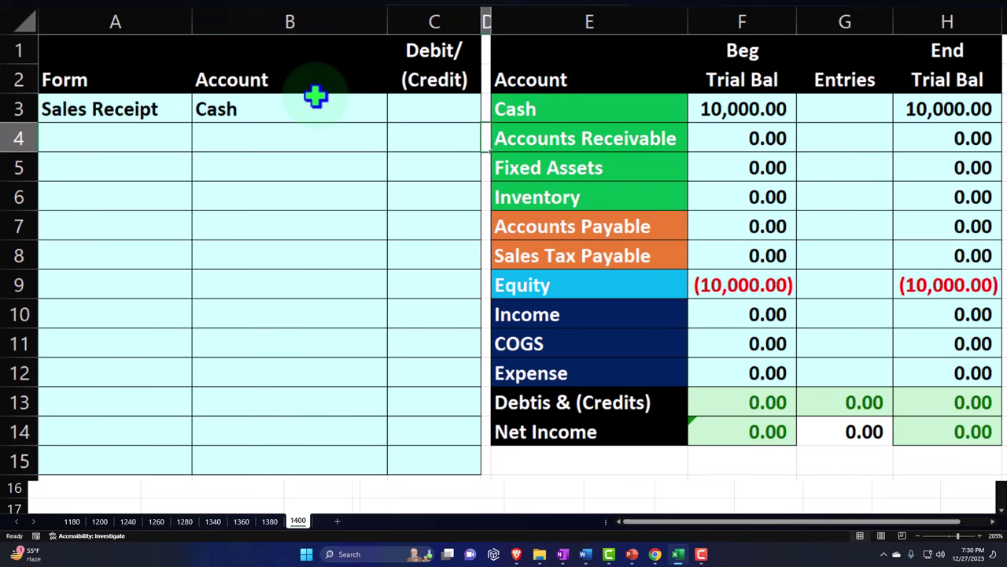
key("shift+Left")
type("=")
key("Right")
key("Right")
key("Right")
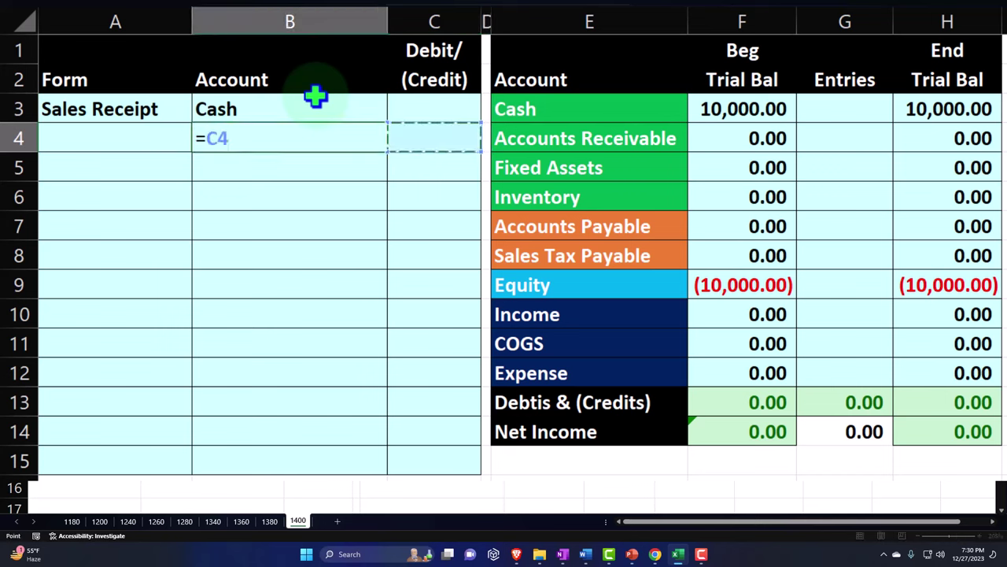
key("Down")
key("Down")
key("Down")
key("Down")
key("Down")
key("Down")
key("Return")
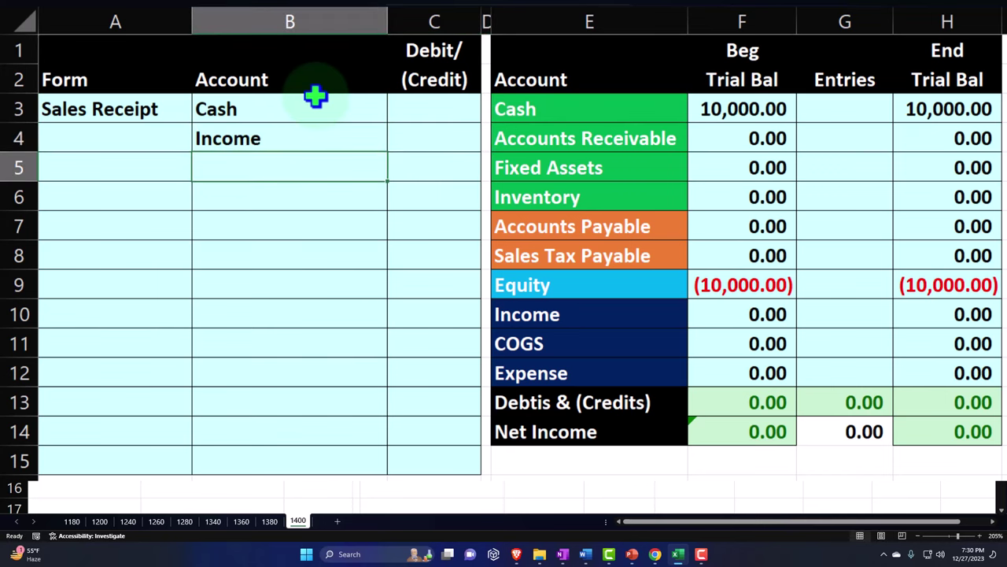
Step: Enter -50 as the Income line's amount in C4
key("Right")
key("Up")
type("-50")
key("Return")
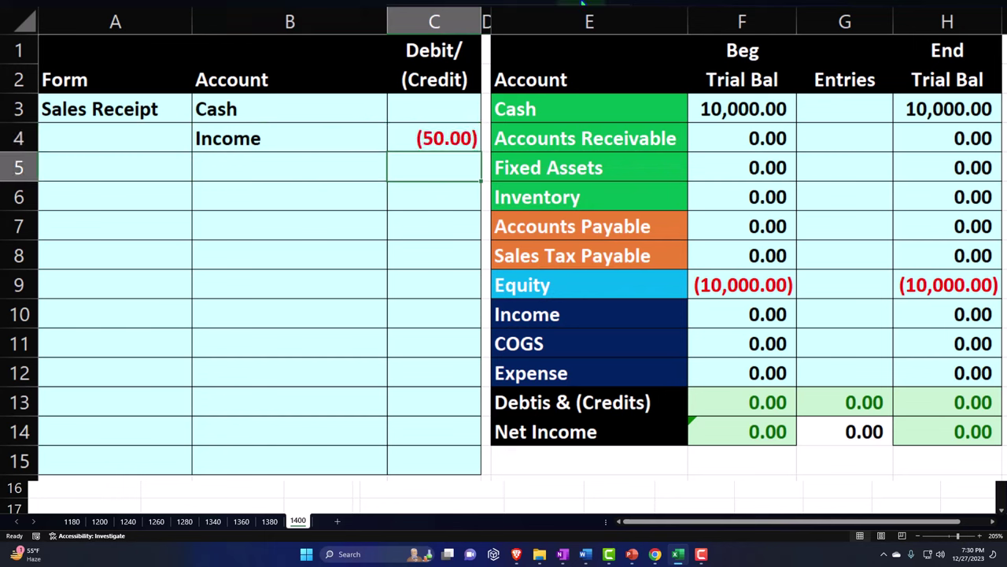
Step: Enter Sales Tax Payable as the account in B5 by linking to its trial balance label in E8
key("Left")
type("Sal")
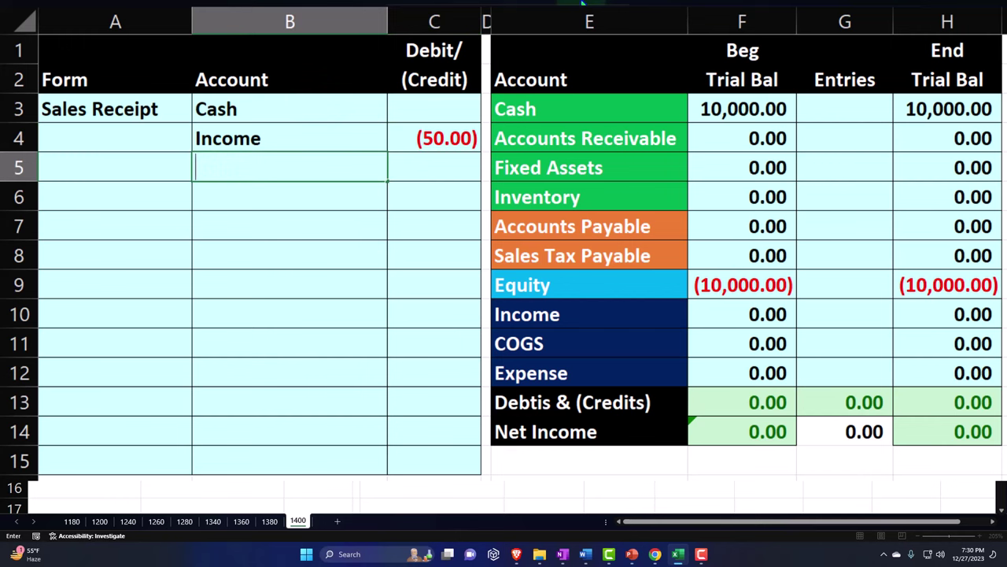
type("=")
key("Down")
key("Down")
key("Down")
key("Right")
key("Right")
key("Right")
key("Return")
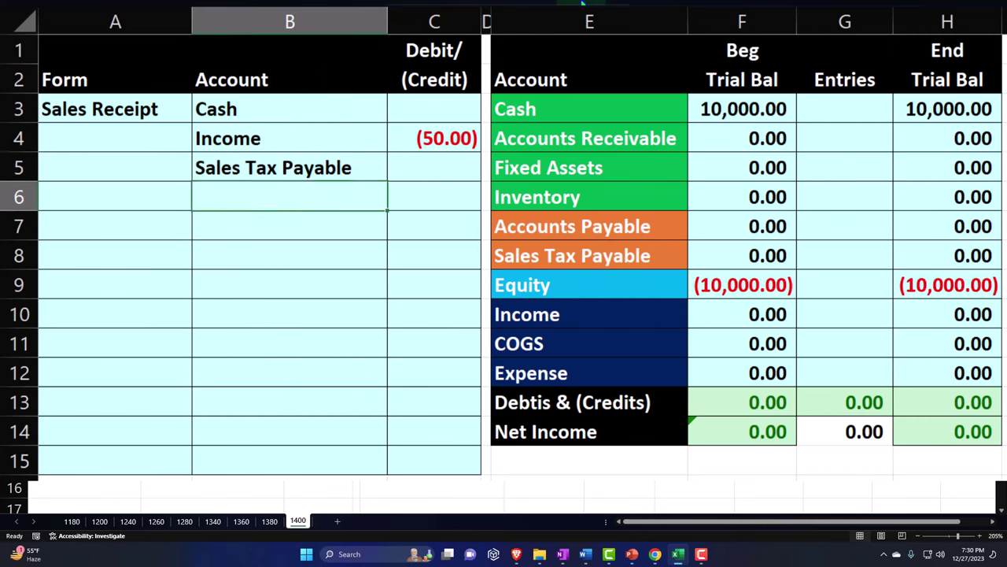
Step: Calculate the Sales Tax Payable amount in C5 with the formula =C4*.08
key("Right")
key("Up")
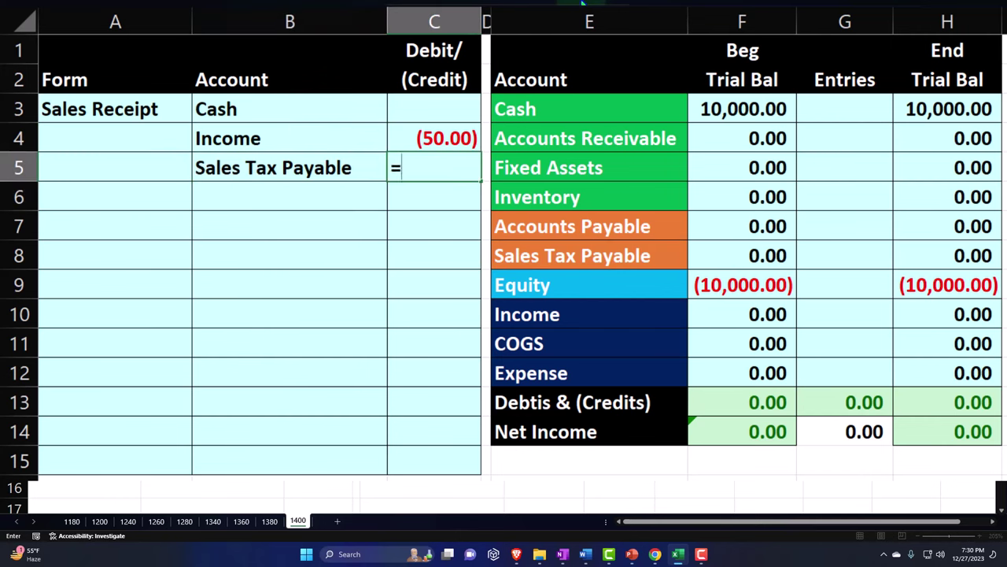
key("Up")
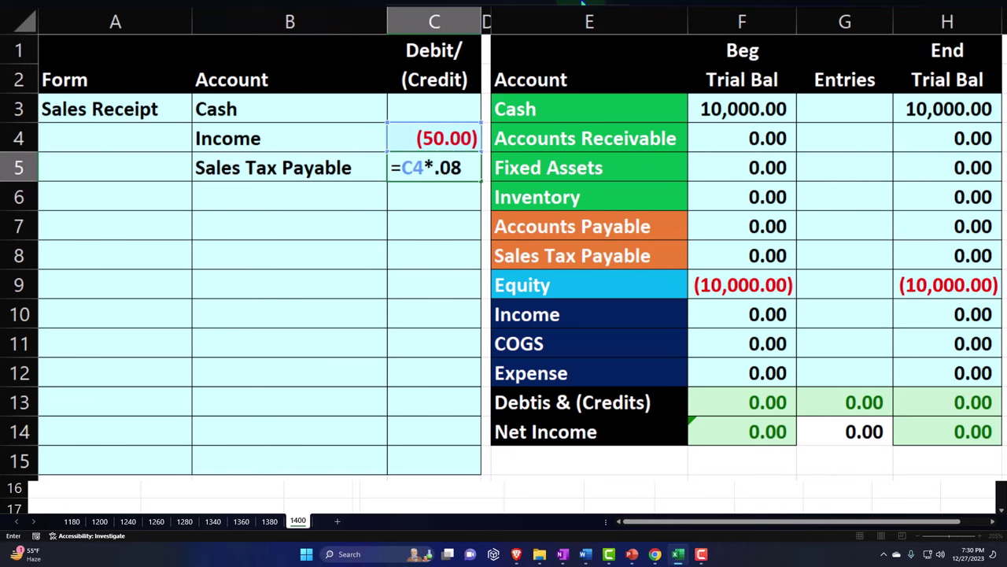
type("*.08")
key("Return")
Step: Calculate the Cash amount in C3 as the negative sum of C4:C5
key("Up")
key("Up")
key("Up")
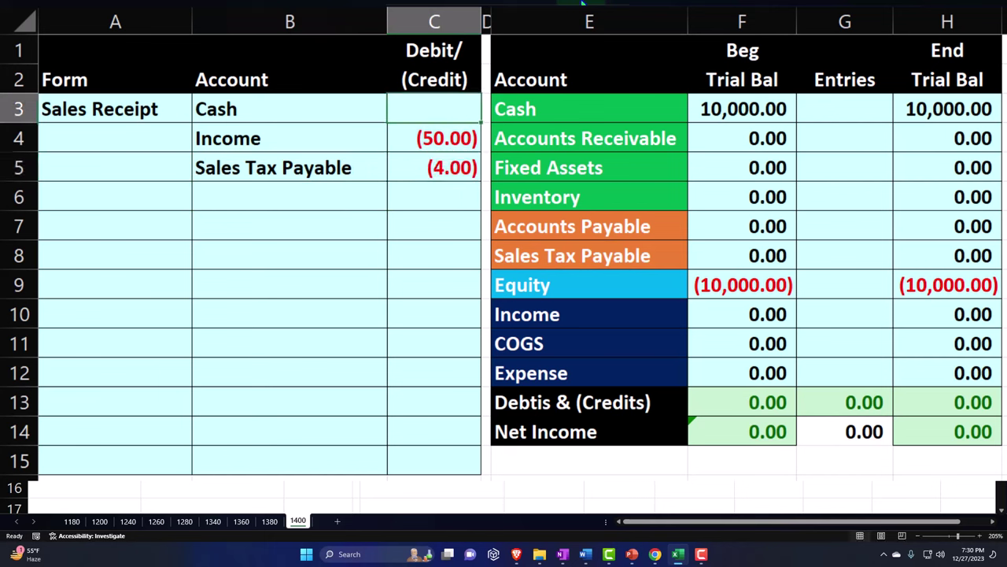
type("-sum")
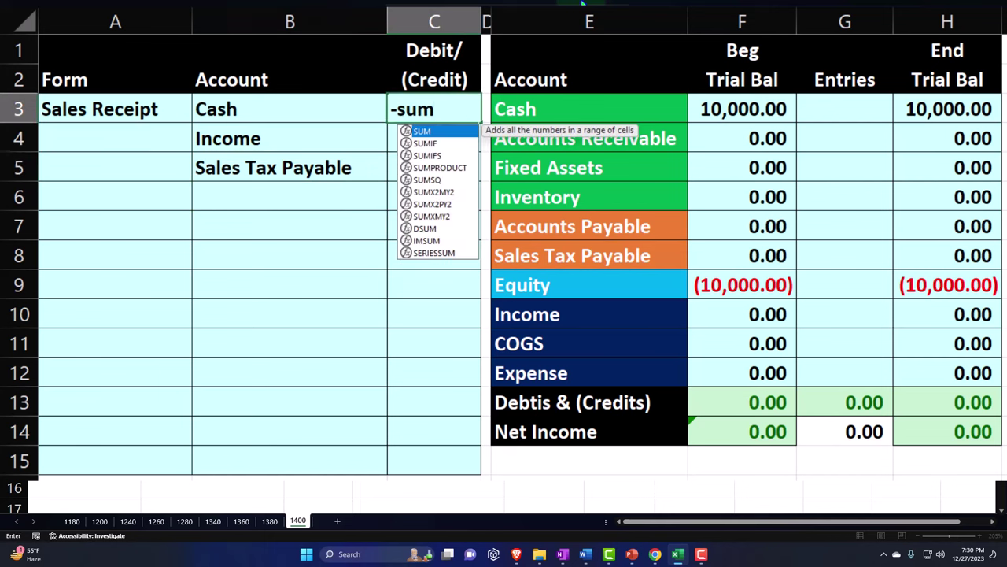
type("(")
key("Down")
key("shift+Down")
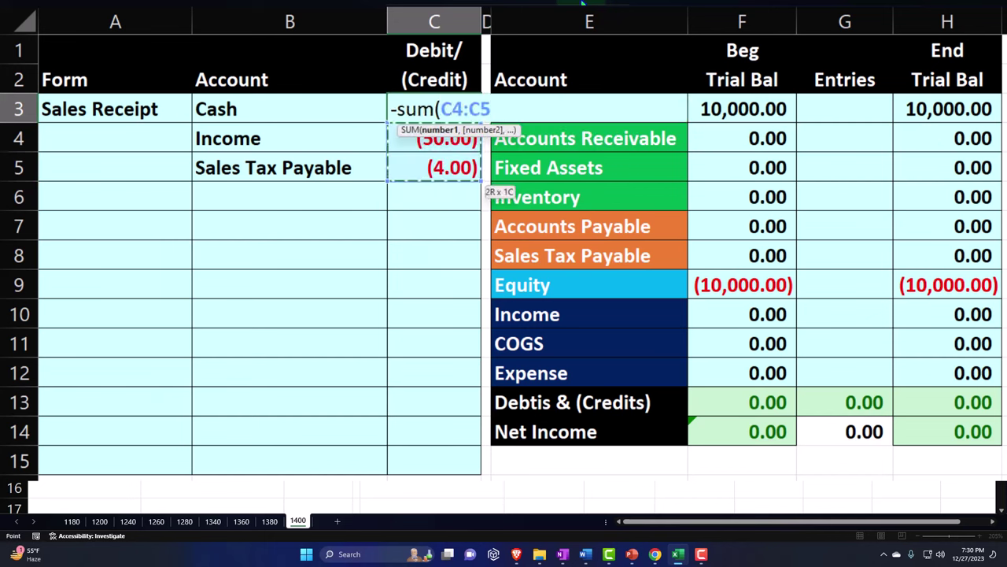
key("Return")
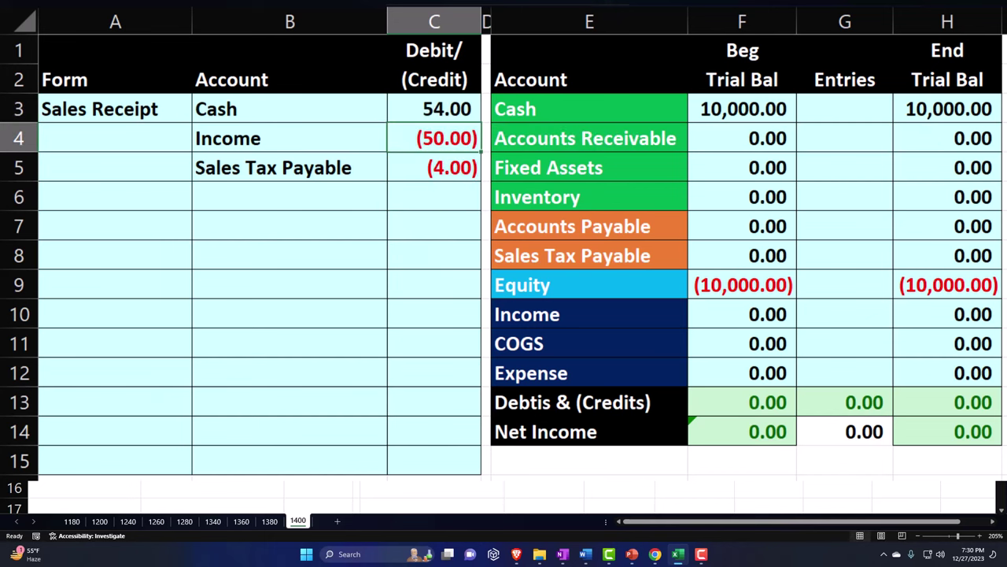
Step: Enter COGS as the account in B7 by linking to the trial balance's COGS label in E11
left_click(310, 224)
type("=")
key("Right")
key("Right")
key("Right")
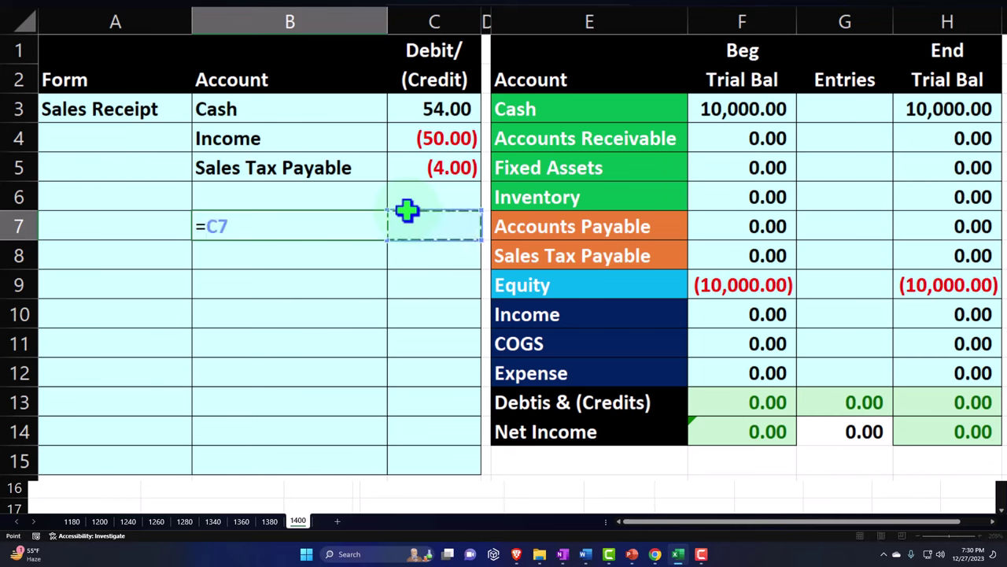
key("Down")
key("Down")
key("Down")
key("Down")
key("Return")
Step: Enter Inventory as the account in B8 by linking to its trial balance label in E6
type("+")
key("Right")
key("Right")
key("Right")
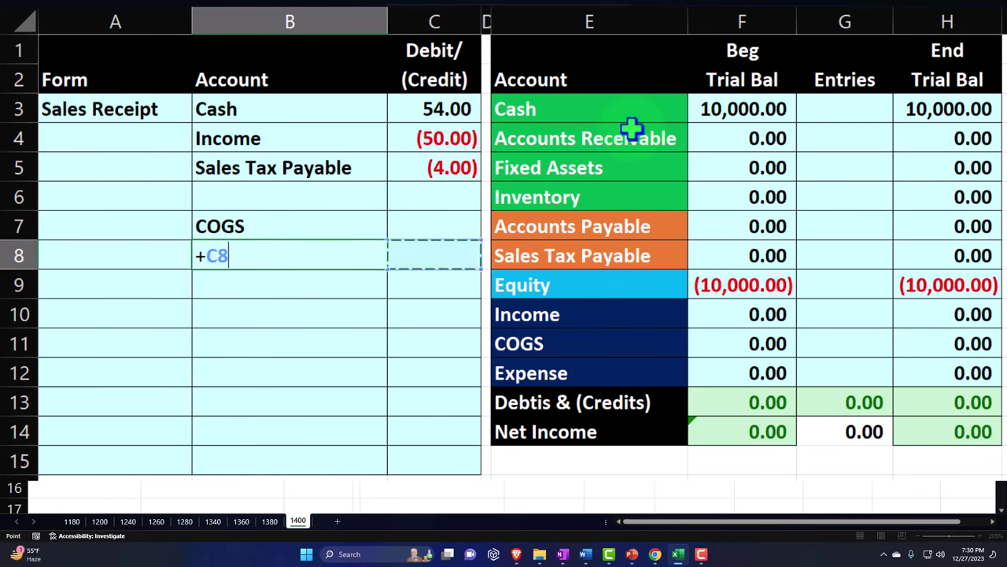
key("Up")
key("Up")
key("Return")
Step: Enter 40 as the COGS amount in C7 and set the Inventory amount in C8 to the negative of C7
key("Right")
key("Up")
key("Up")
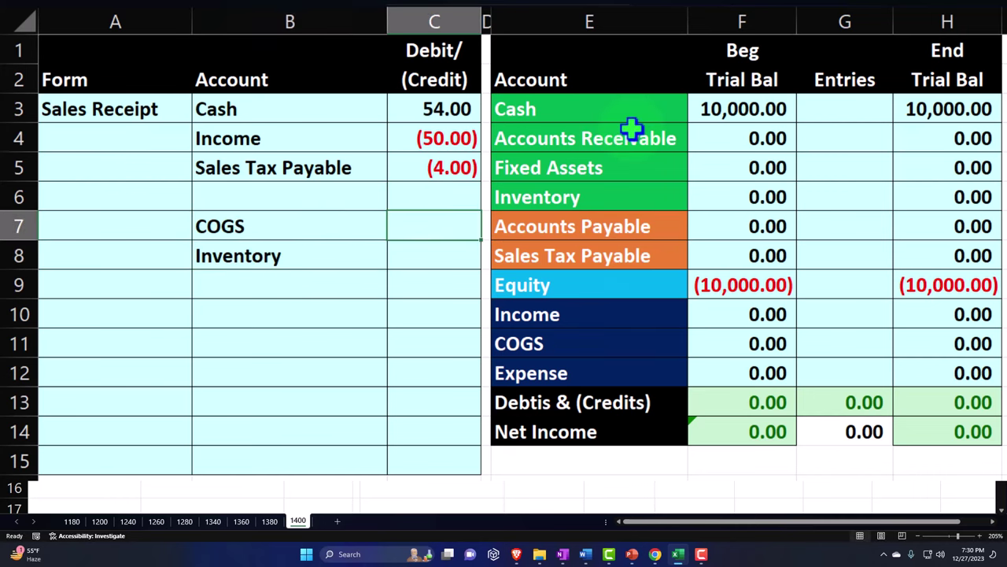
type("40")
key("Return")
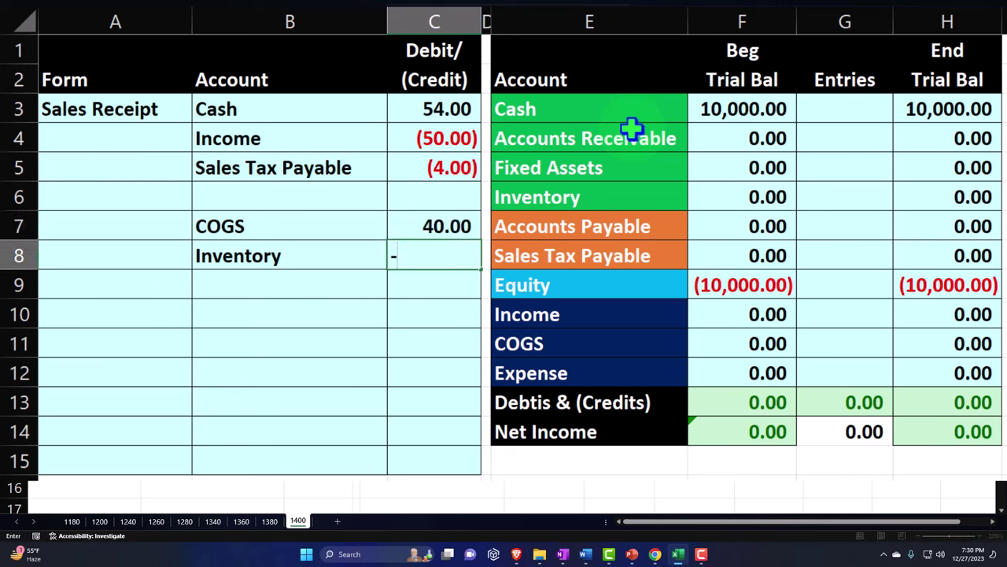
type("-")
key("Up")
key("Return")
Step: Post the Cash amount to the trial balance's Entries column with the formula =C3 in G3
left_click(864, 108)
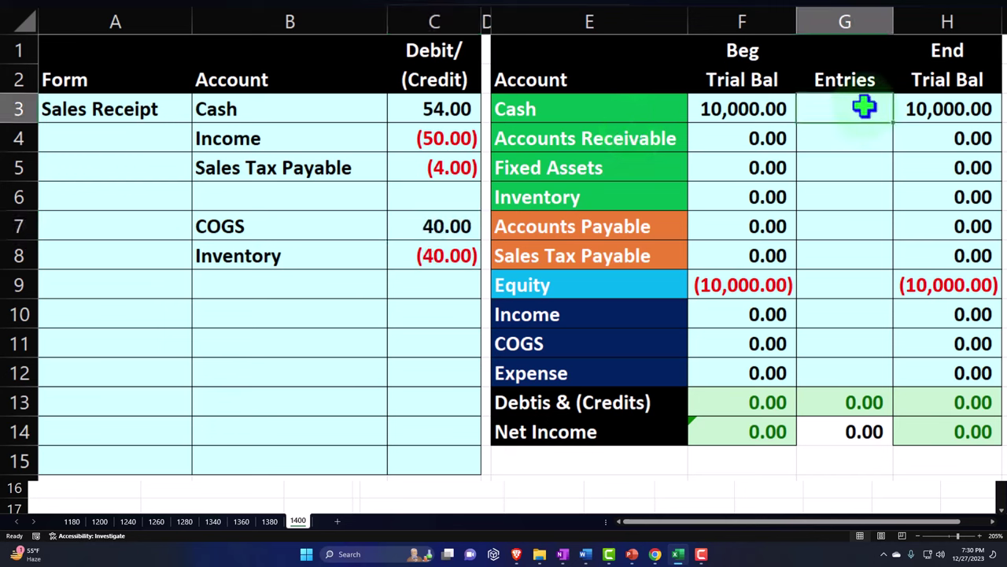
type("=")
key("Left")
key("Left")
key("Left")
key("Left")
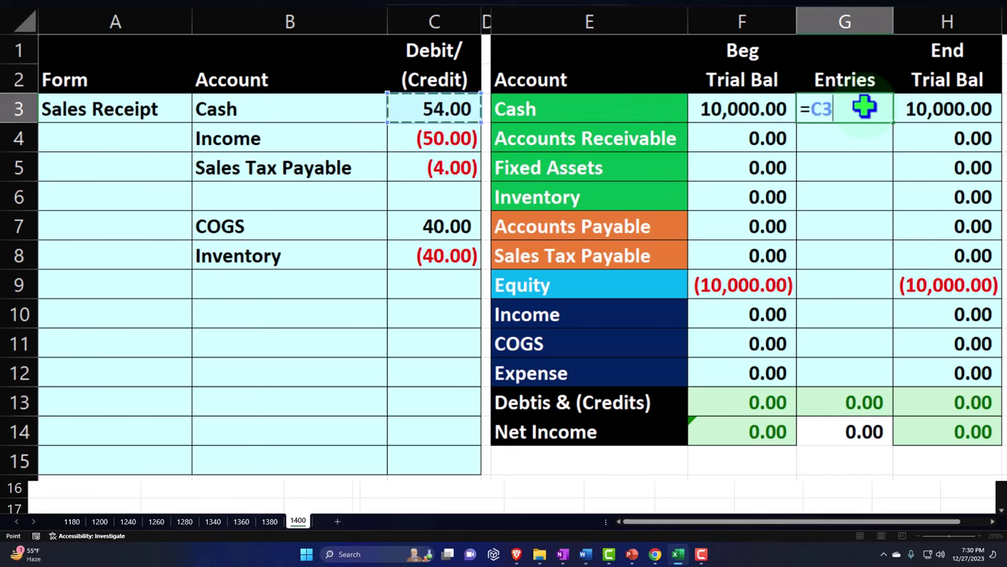
key("Return")
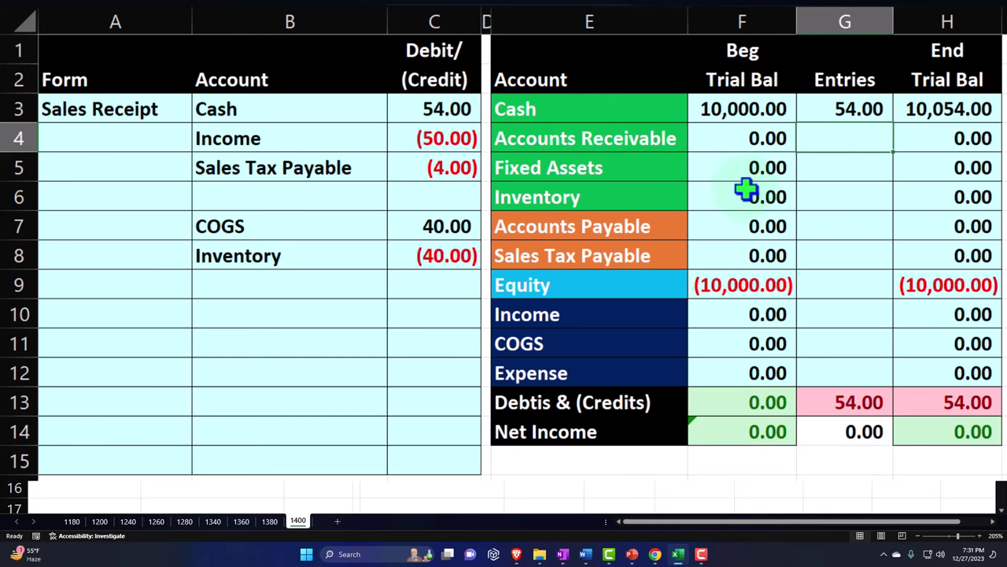
Step: Post the Income amount to the trial balance's Entries column with the formula =C4 in G10
key("Down")
key("Down")
key("Down")
key("Down")
key("Down")
key("Down")
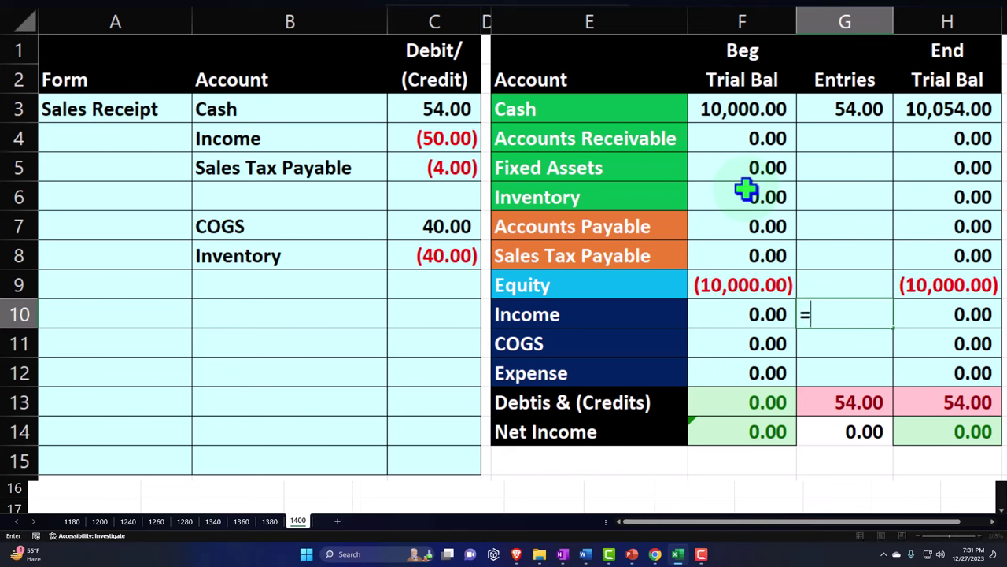
type("=")
key("Left")
key("Left")
key("Left")
key("Left")
key("Up")
key("Up")
key("Up")
key("Up")
key("Up")
key("Up")
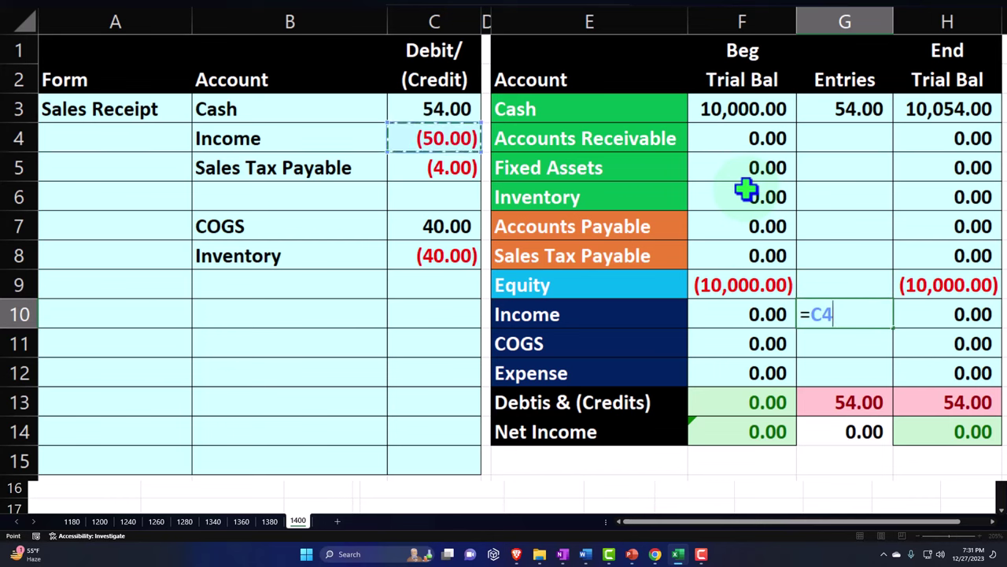
key("Return")
Step: Post the Sales Tax Payable amount to the trial balance's Entries column with the formula =C5 in G8
key("Up")
key("Up")
key("Up")
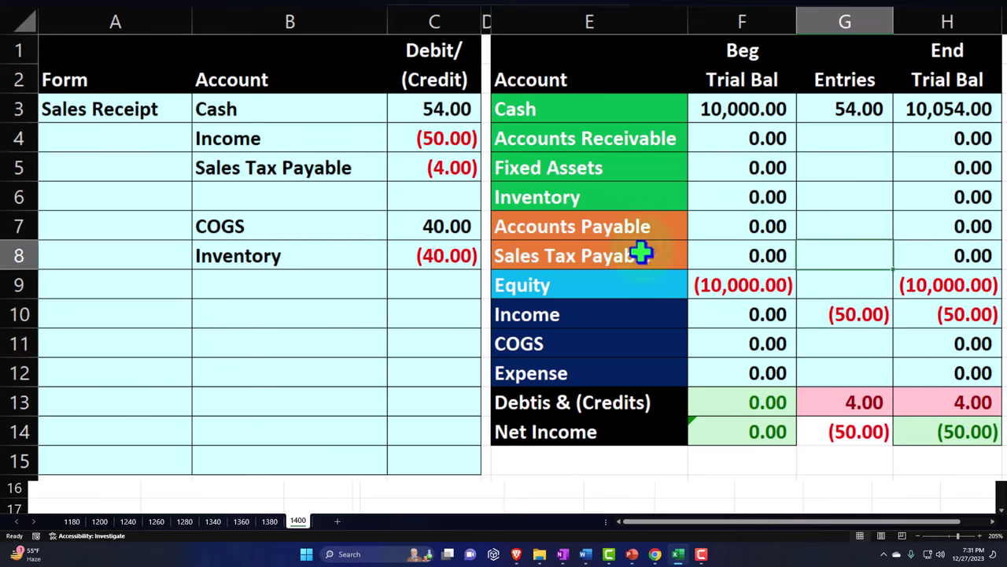
type("=")
key("Left")
key("Left")
key("Left")
key("Left")
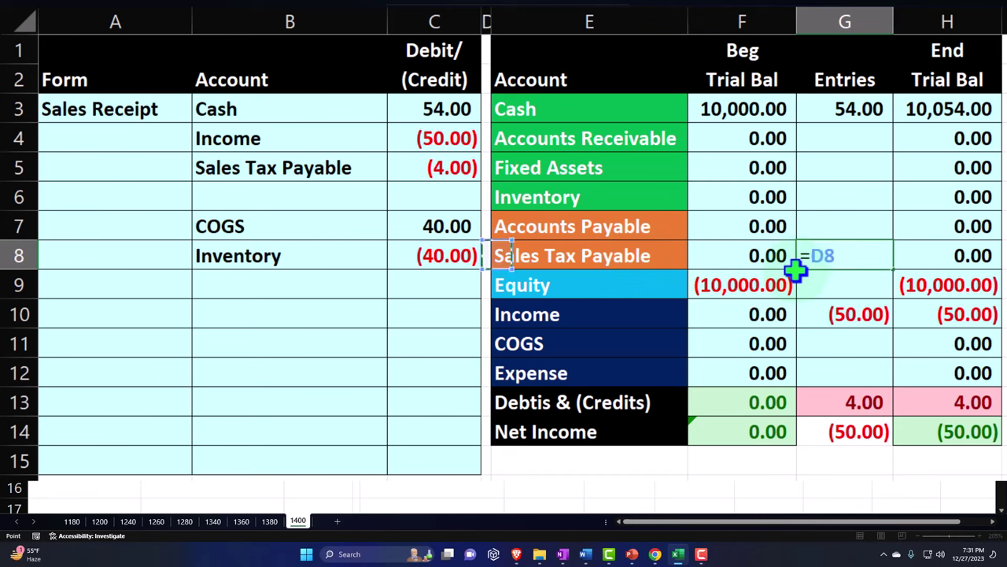
key("Up")
key("Up")
key("Up")
key("Return")
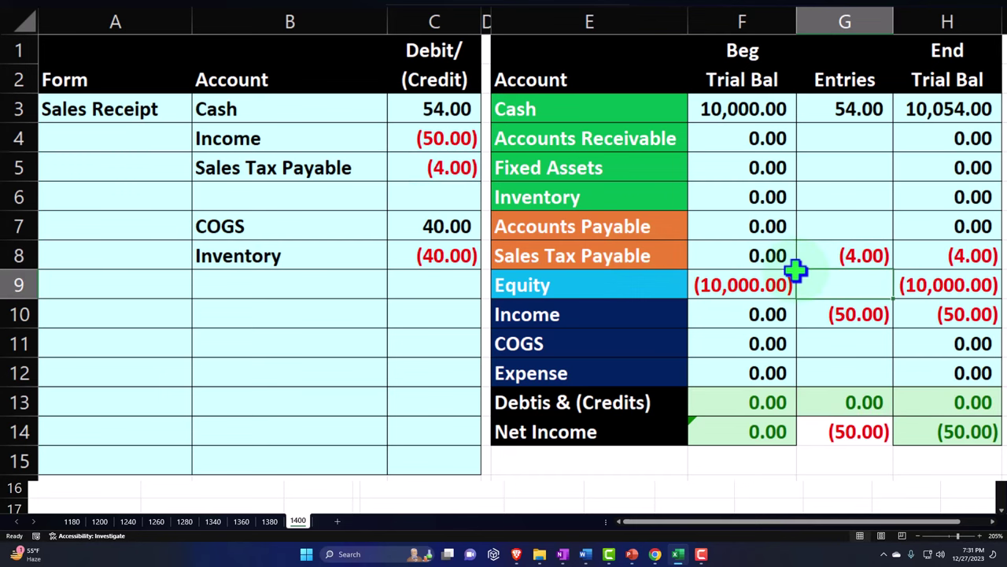
Step: Post the COGS amount to the trial balance's Entries column with the formula =C7 in G11
key("Down")
key("Down")
key("Down")
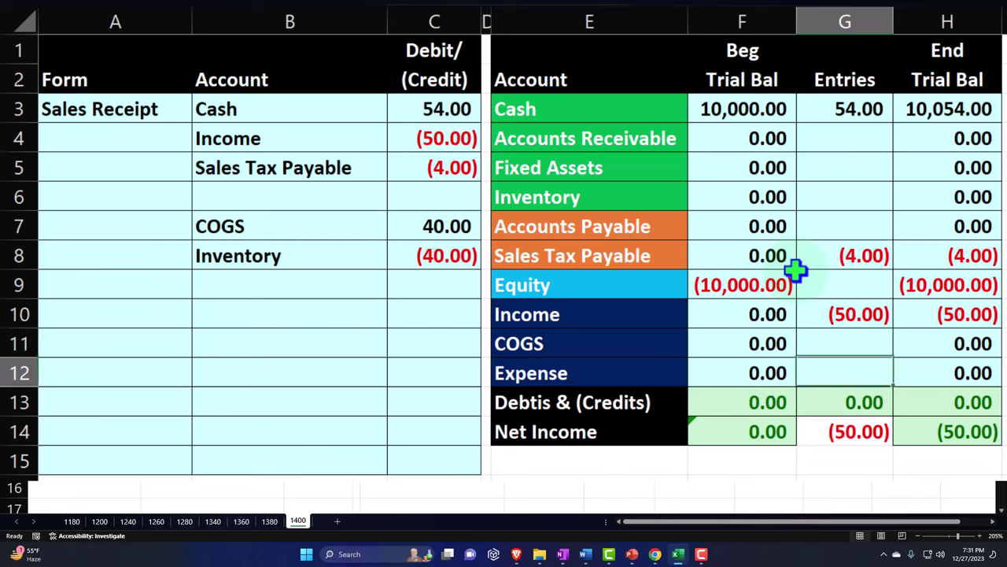
key("Up")
type("=")
key("Left")
key("Left")
key("Left")
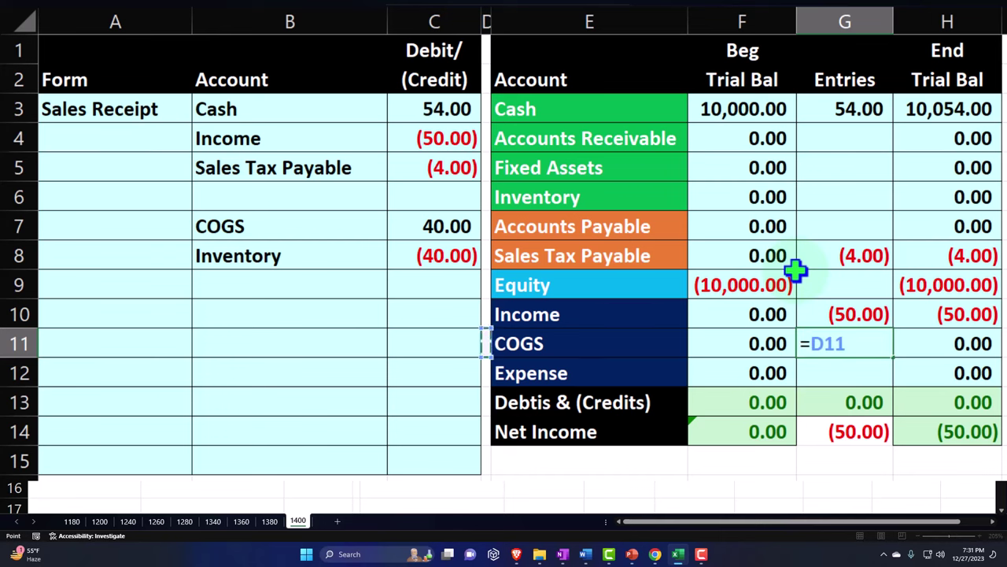
key("Up")
key("Up")
key("Up")
key("Up")
key("Left")
key("Return")
Step: Post the Inventory amount to the trial balance's Entries column with the formula =C8 in G6
key("Up")
key("Up")
key("Up")
key("Up")
key("Up")
key("Up")
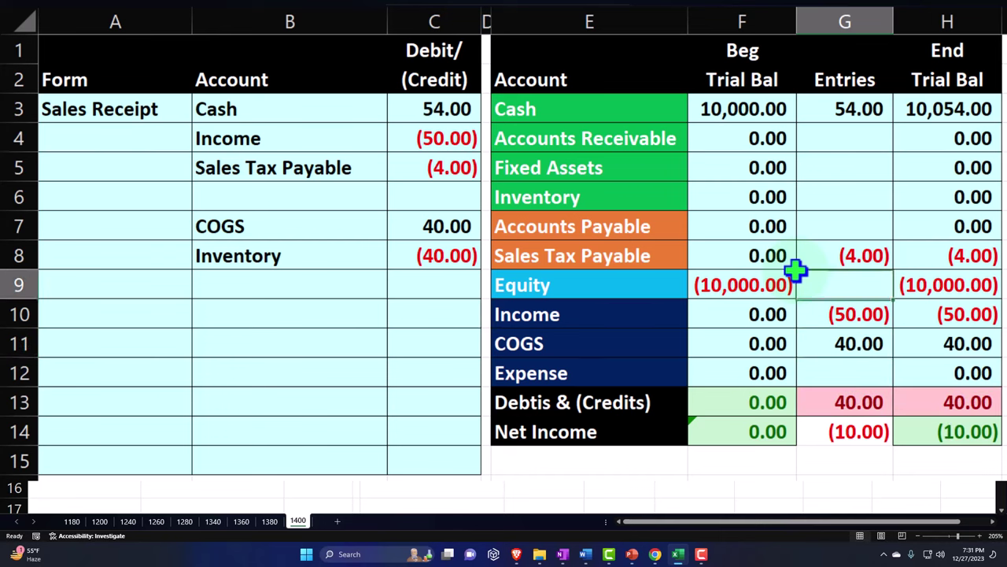
type("=")
key("Left")
key("Left")
key("Left")
key("Left")
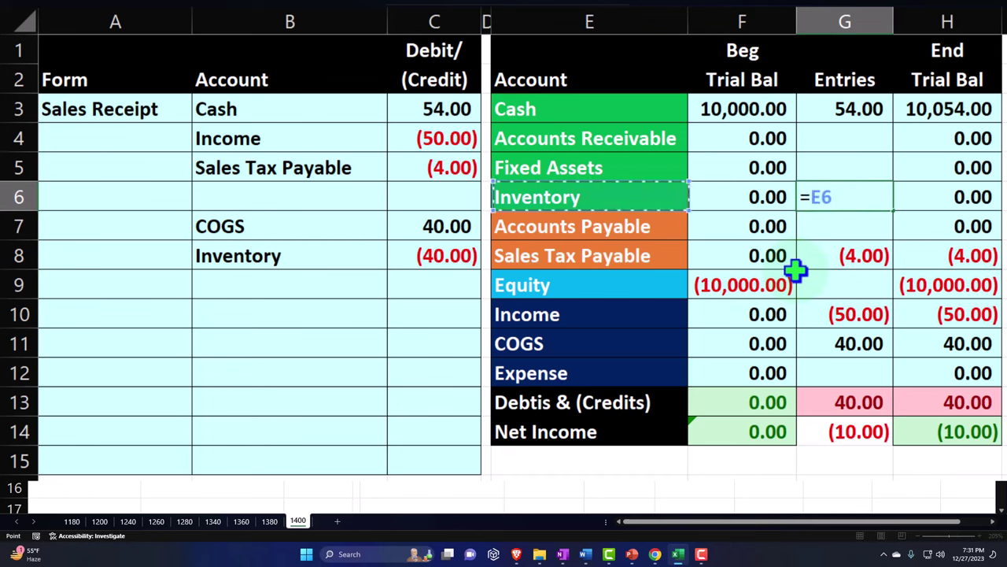
key("Down")
key("Down")
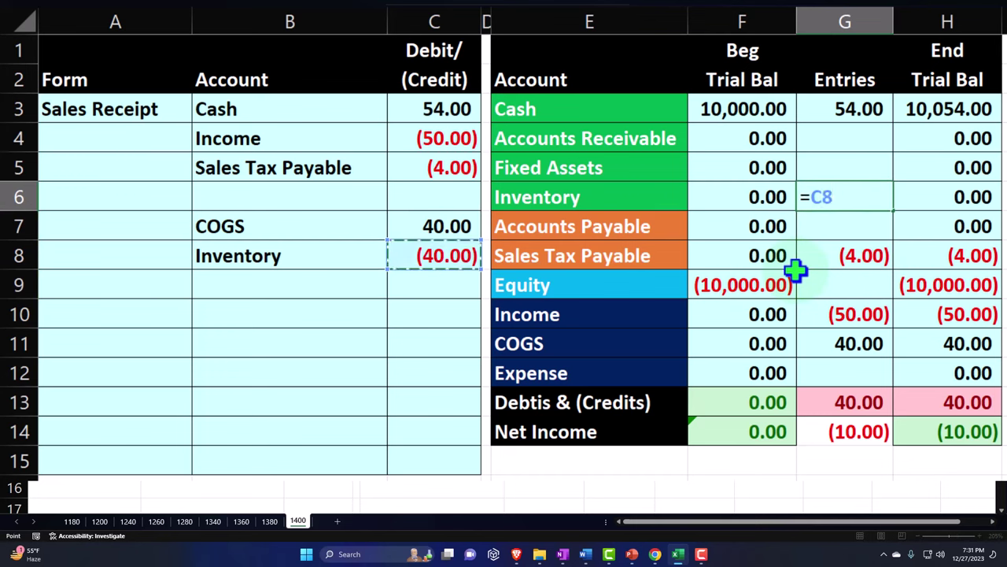
key("Return")
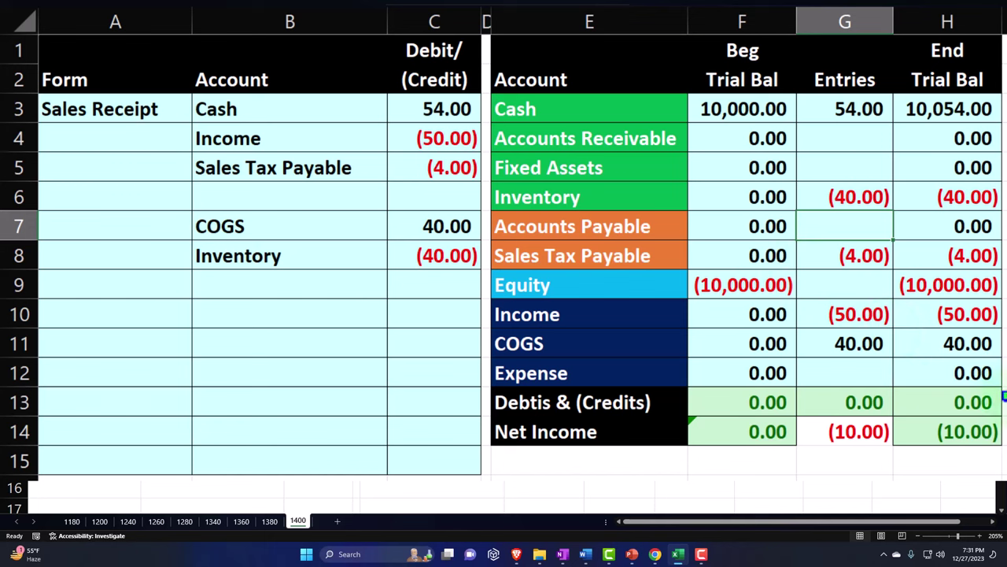
Step: Inspect the ending Net Income formula in H14 and the ending Sales Tax Payable balance in H8
double_click(982, 429)
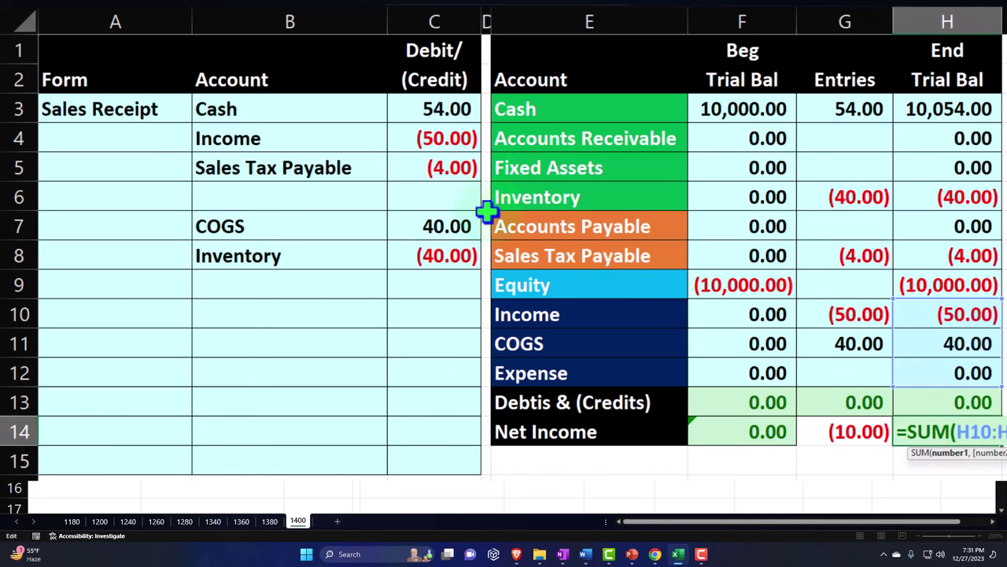
key("Return")
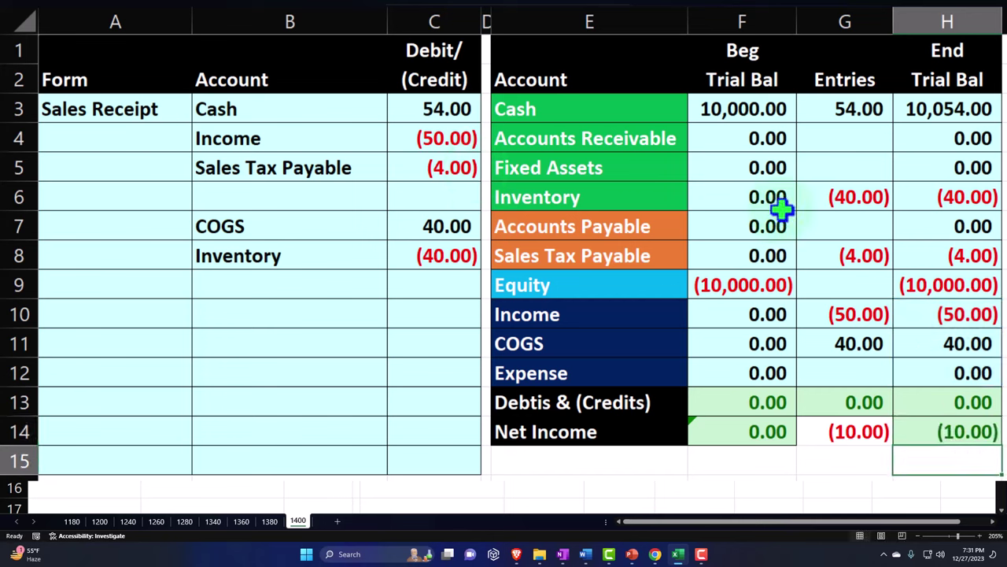
left_click(954, 256)
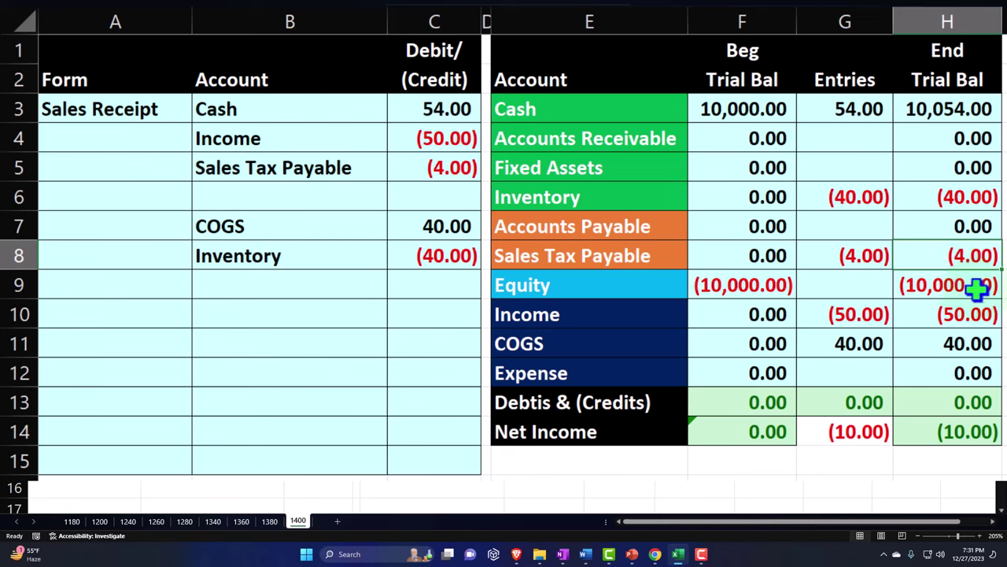
Step: Switch to QuickBooks Online in Chrome and save and close the Customer 2 sales receipt
left_click(679, 554)
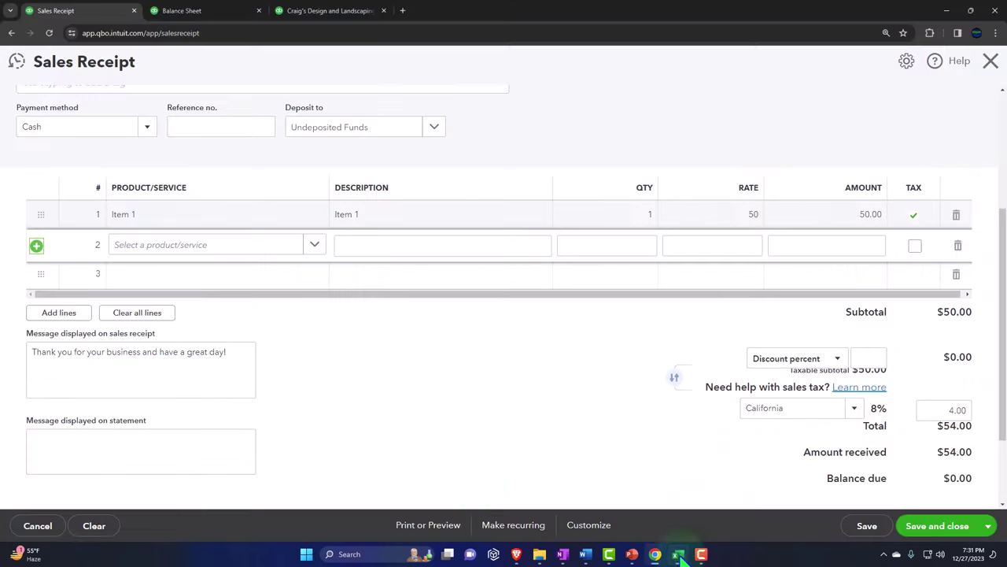
left_click(943, 535)
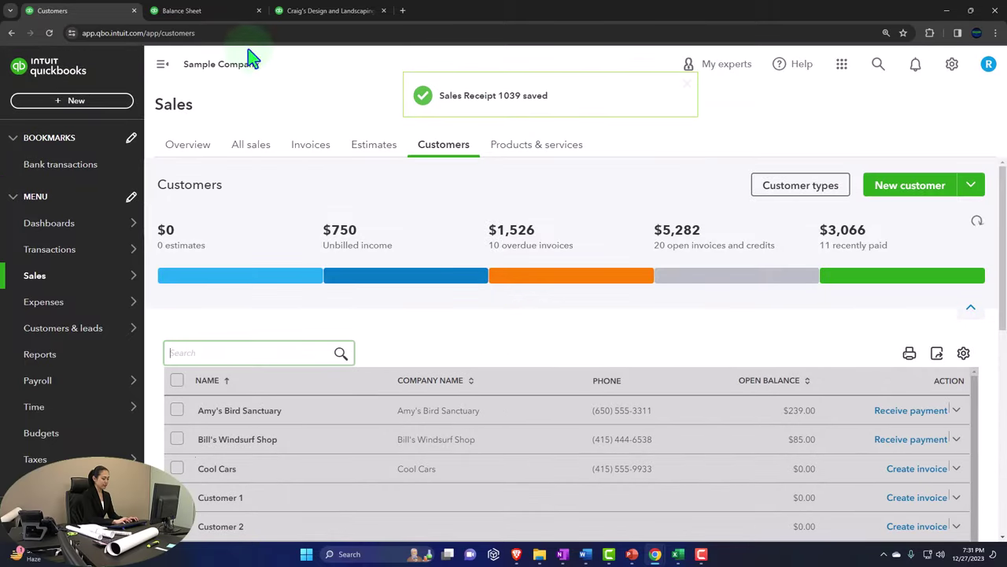
Step: Rerun the Balance Sheet report for 01/01/2024 to 12/31/2024 so it includes the saved sales receipt
left_click(197, 11)
scroll(360, 231, "up", 3)
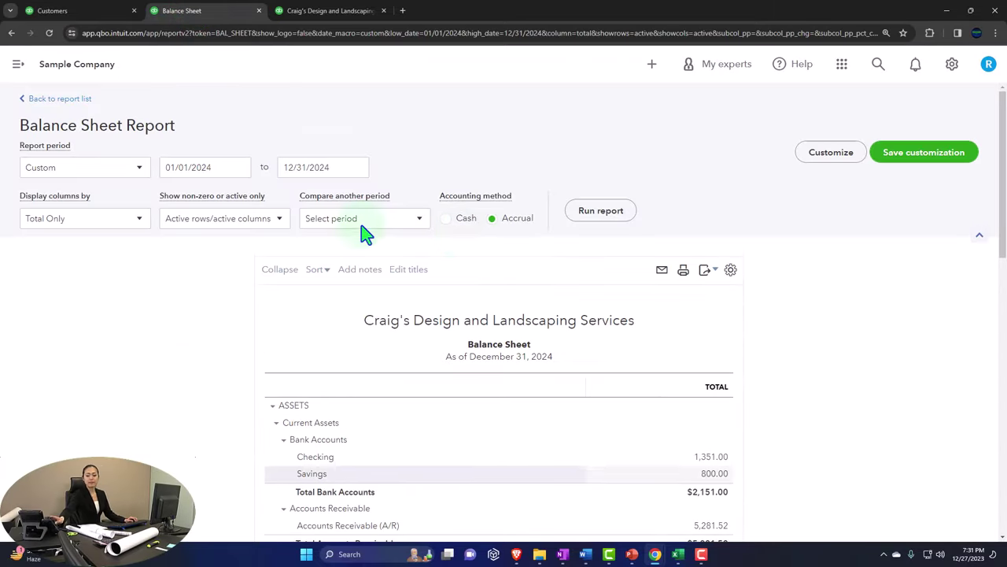
left_click(594, 215)
Step: Drill down from Undeposited Funds on the Balance Sheet to its sales receipt, review the receipt, and return to the report
scroll(591, 243, "down", 2)
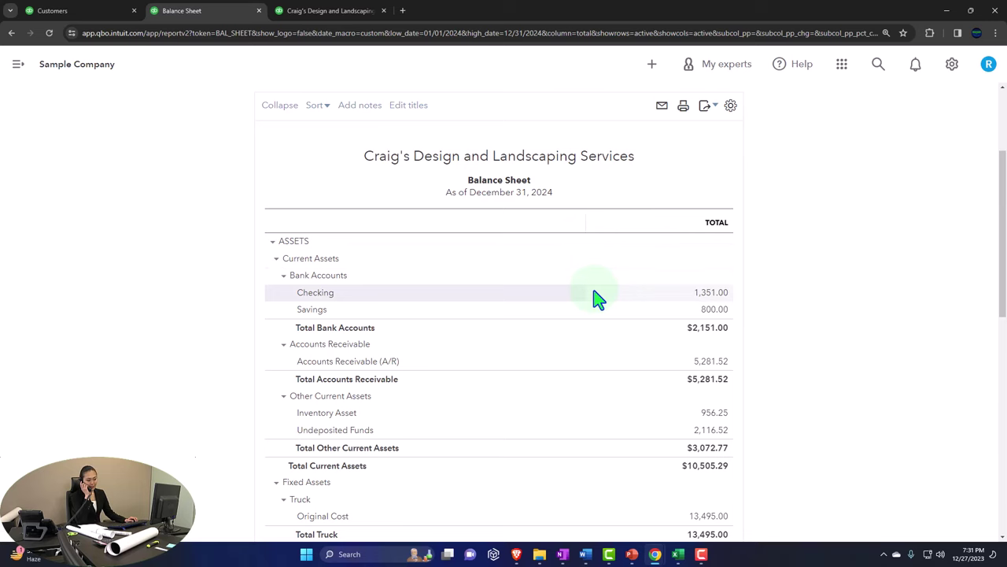
scroll(596, 298, "down", 1)
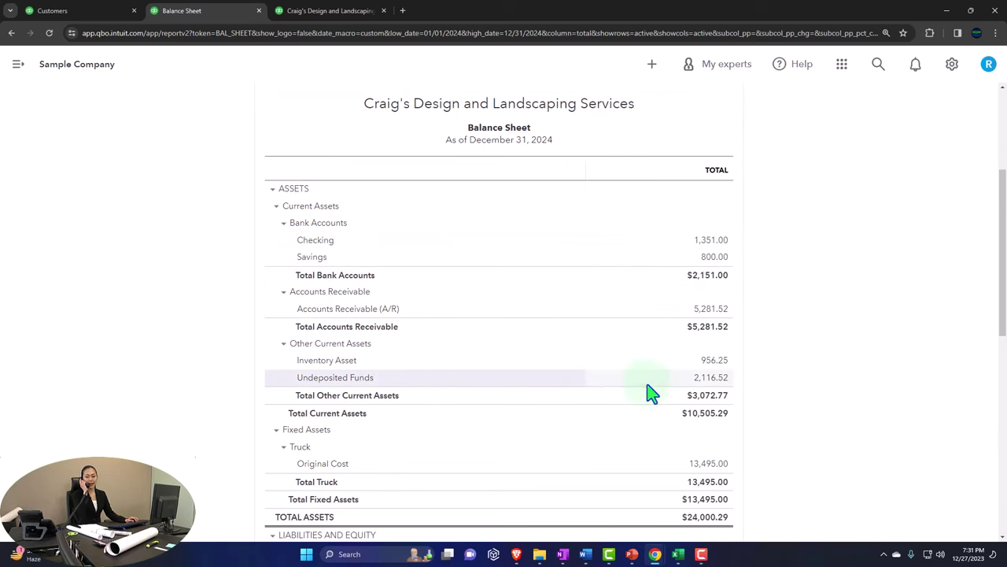
left_click(716, 384)
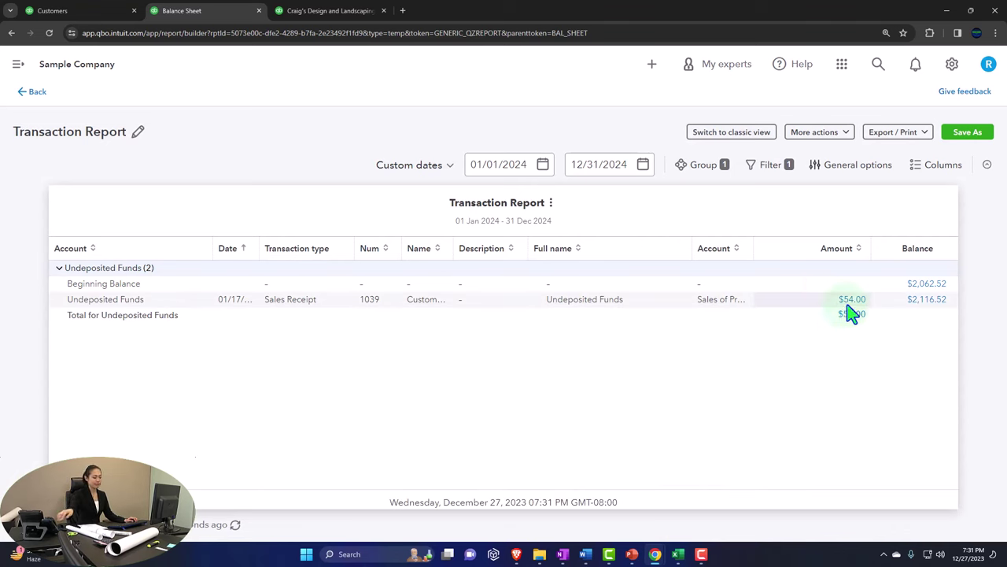
left_click(850, 312)
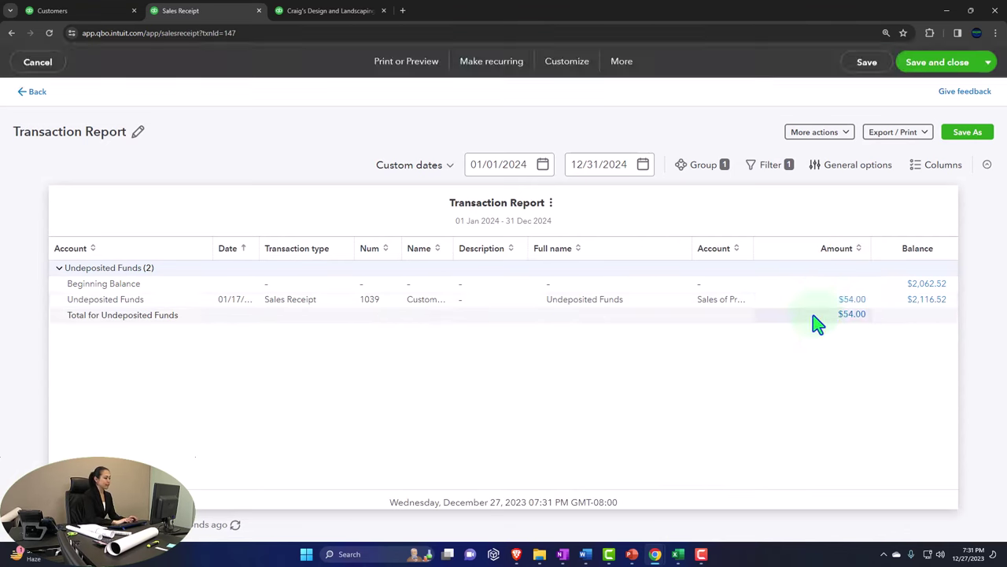
scroll(815, 325, "down", 4)
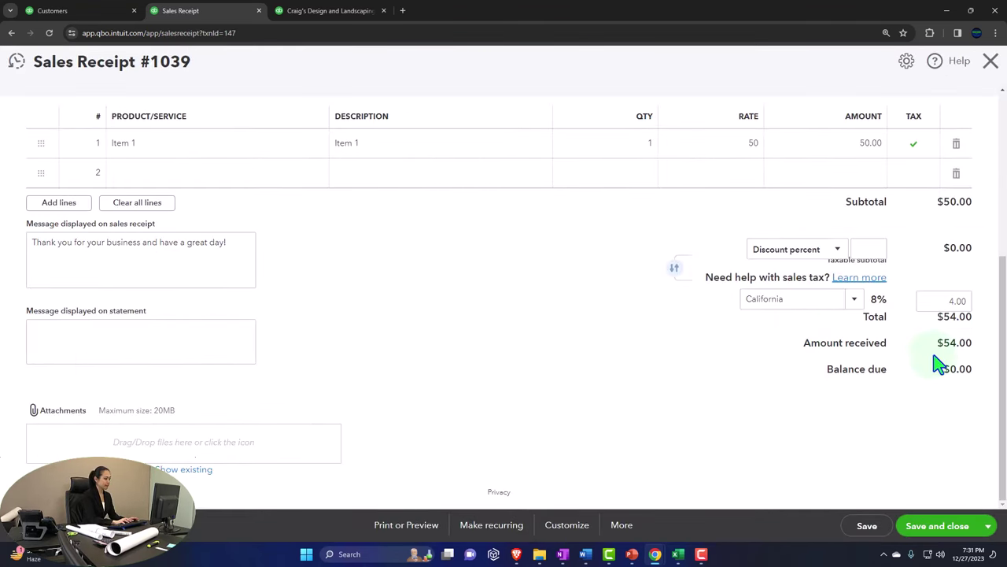
scroll(627, 375, "up", 4)
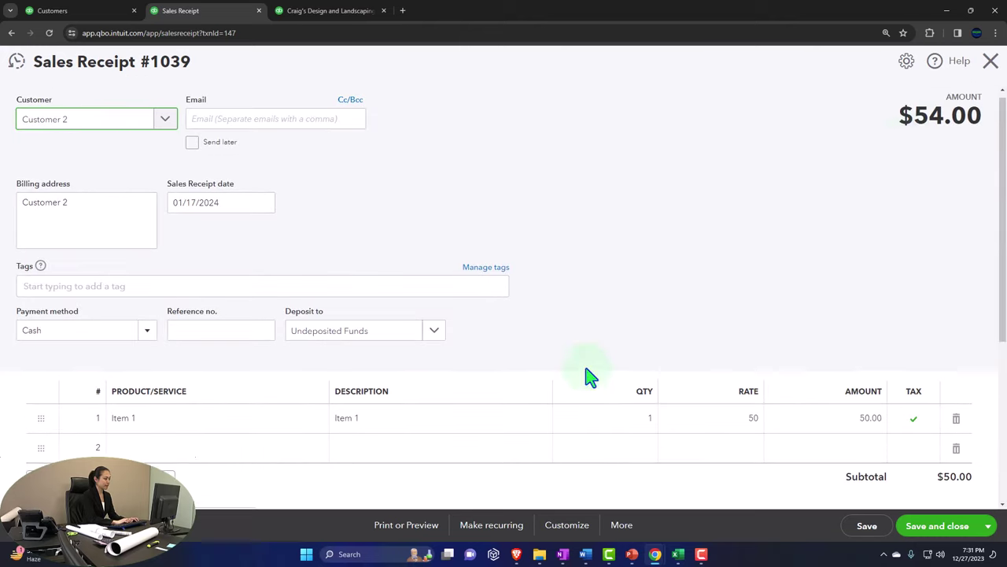
left_click(990, 63)
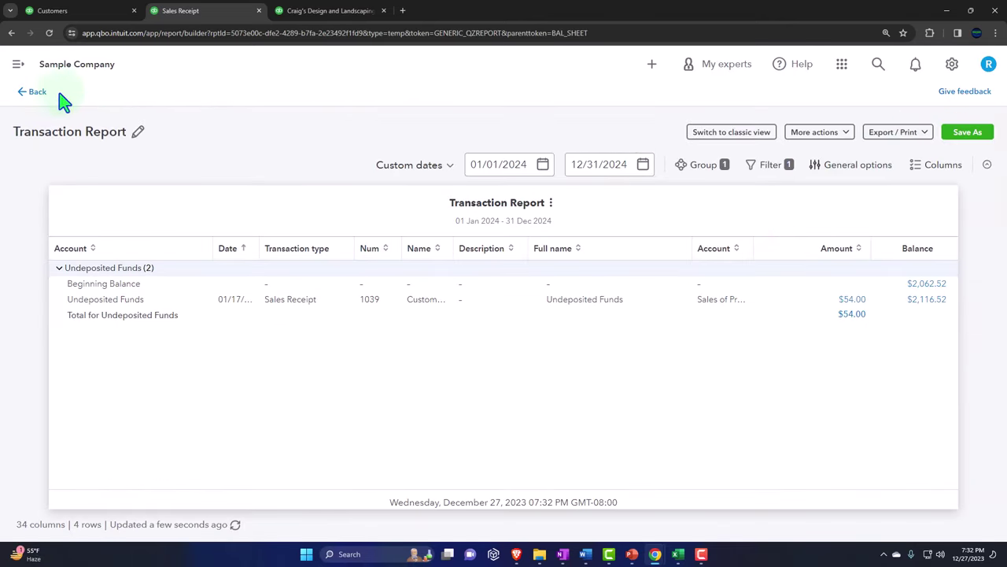
left_click(37, 93)
Step: Rerun the January - December 2024 Profit and Loss report and review its income and cost of goods sold lines
left_click(319, 13)
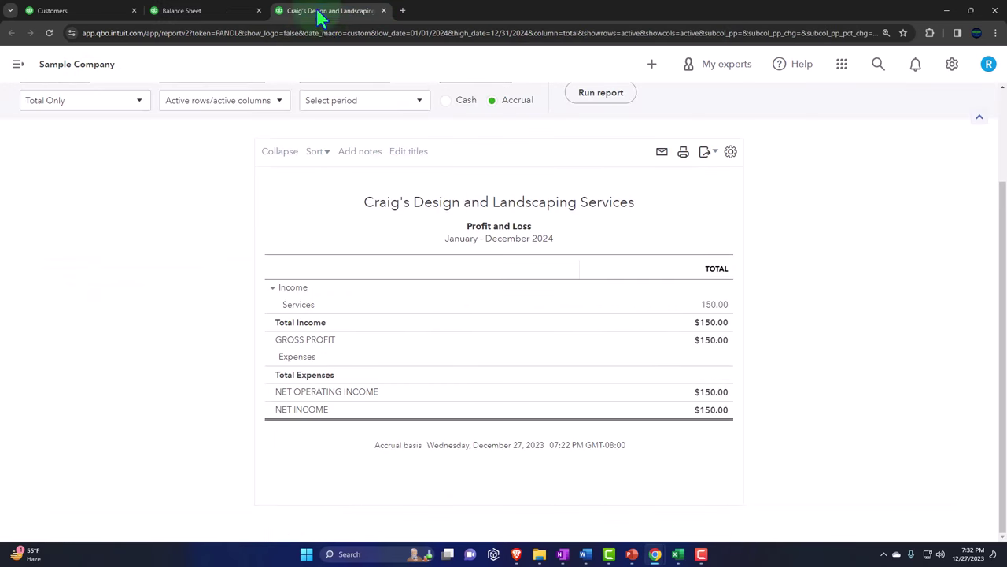
left_click(602, 96)
scroll(603, 105, "down", 2)
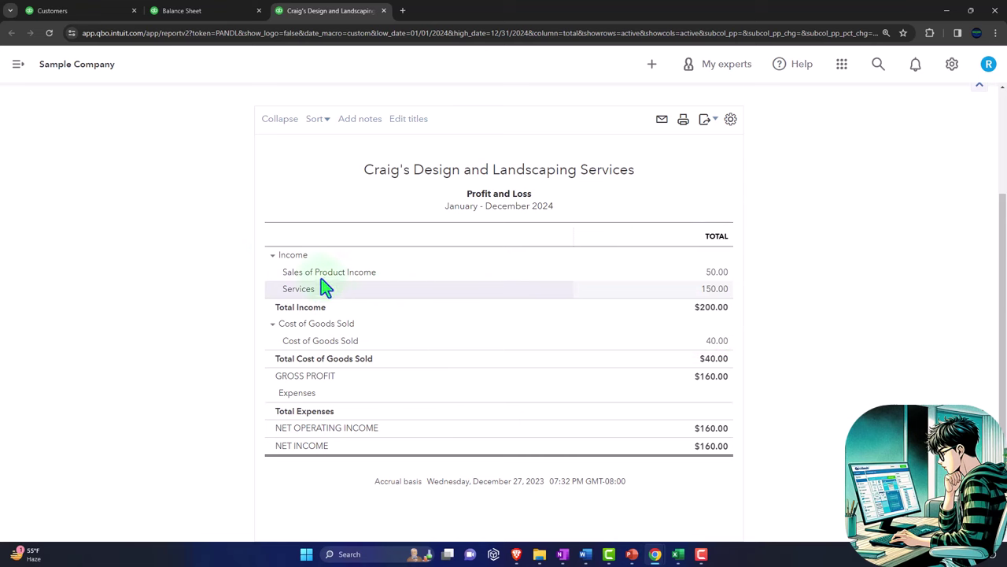
scroll(247, 263, "up", 3)
Step: Review the transactions behind Board of Equalization Payable on the Balance Sheet, and return to the report
left_click(199, 13)
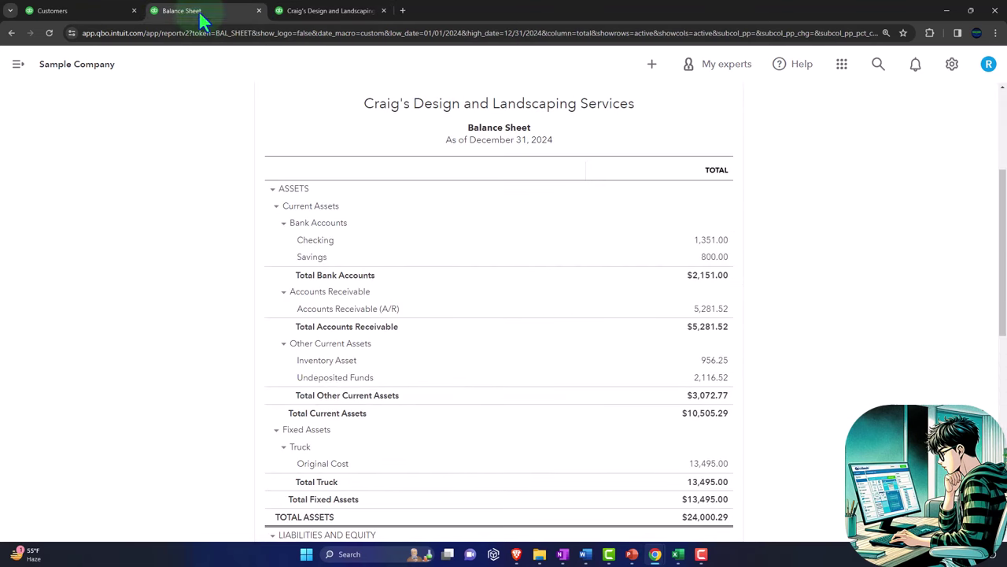
scroll(241, 272, "down", 4)
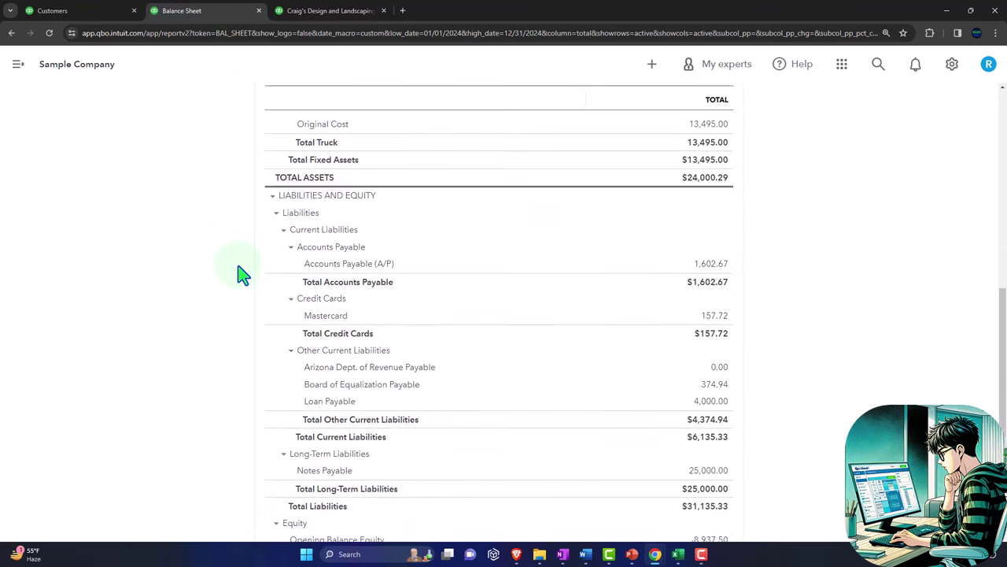
scroll(242, 274, "down", 2)
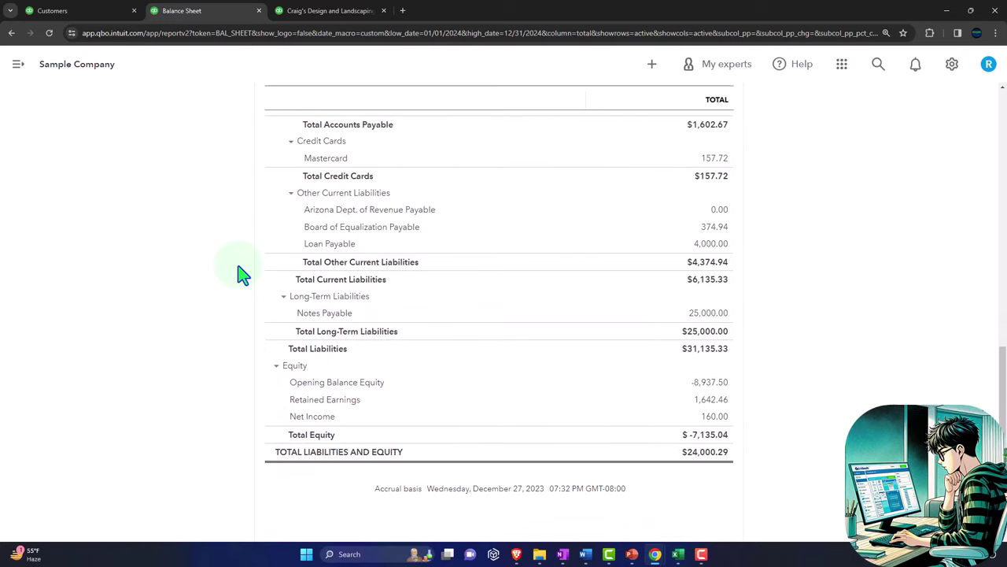
left_click(711, 230)
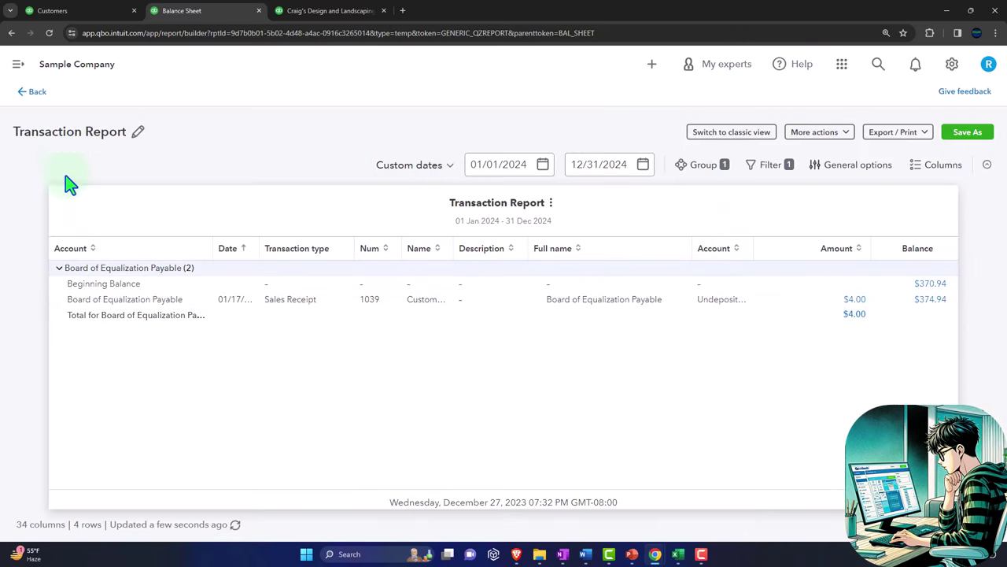
left_click(42, 96)
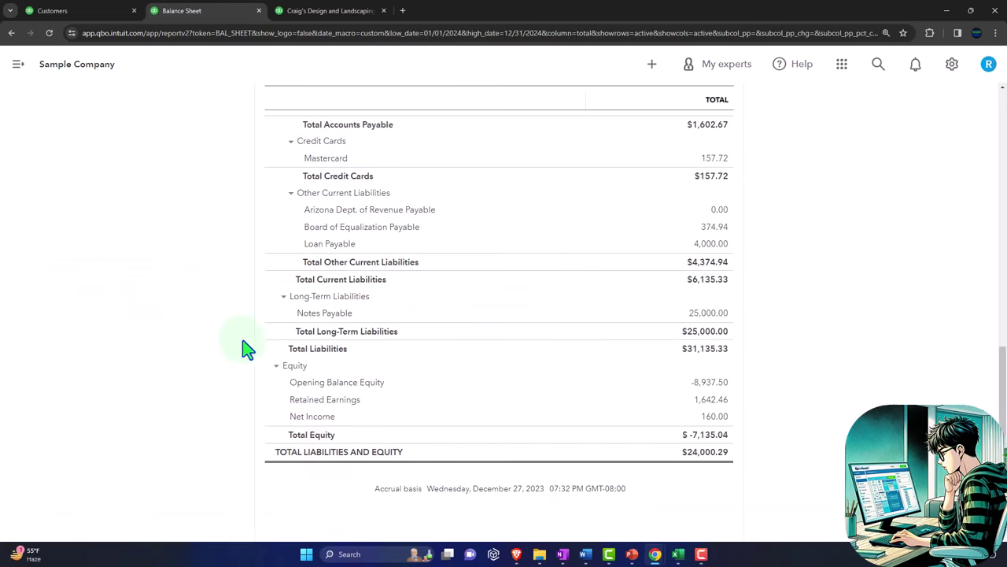
Step: Drill down from Inventory Asset on the Balance Sheet to the sales receipt that reduced it, and return to the report
scroll(246, 349, "up", 5)
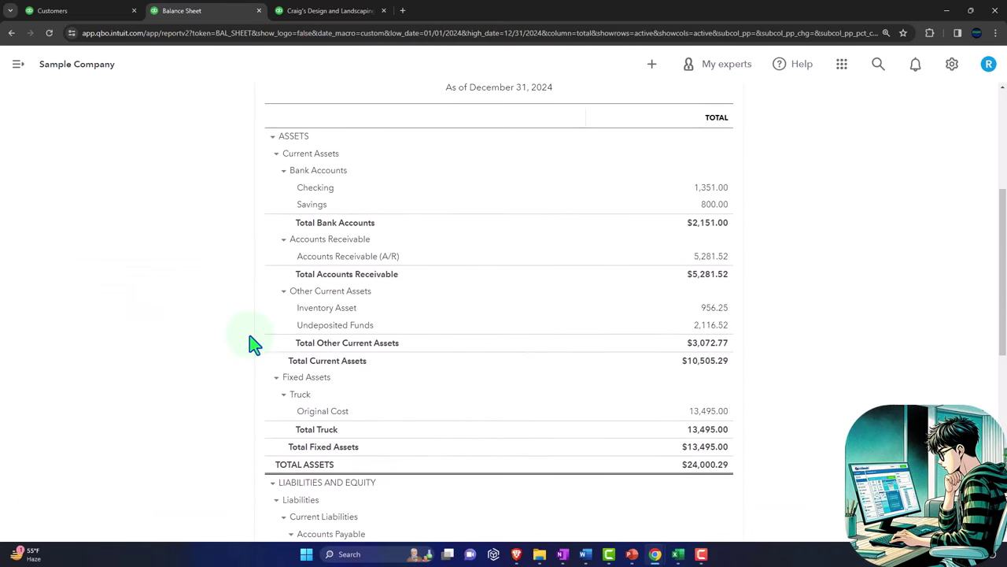
left_click(707, 312)
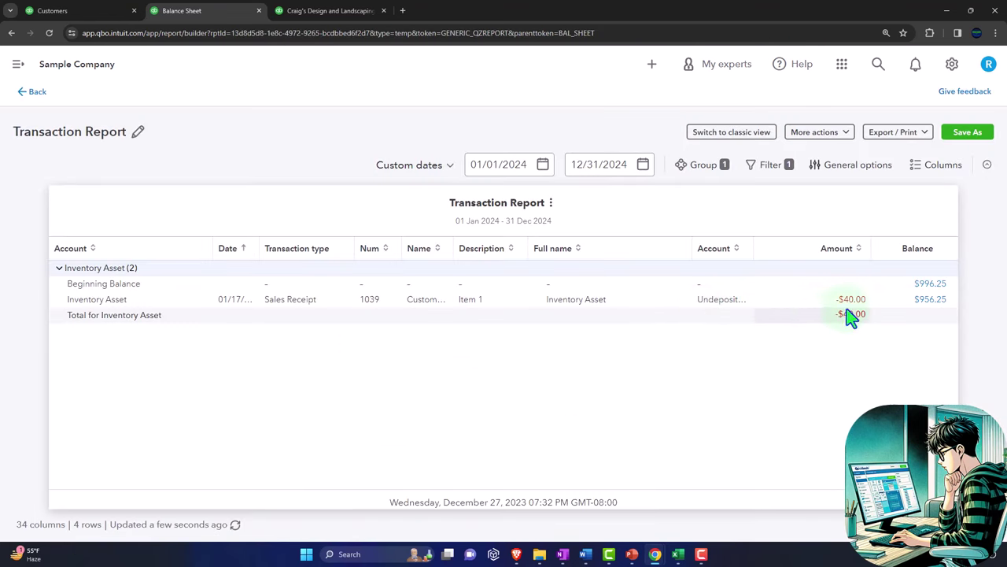
left_click(856, 306)
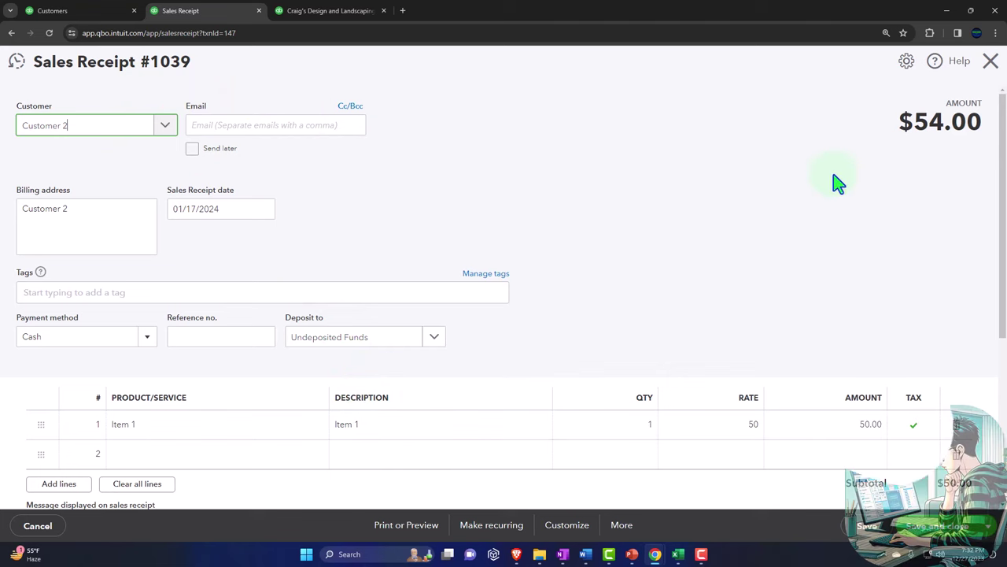
left_click(990, 63)
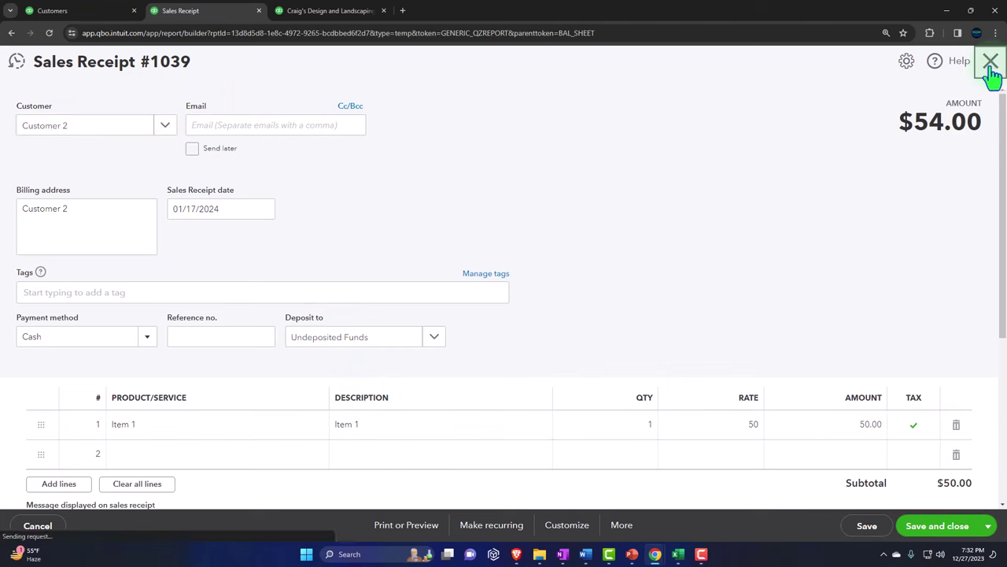
left_click(35, 97)
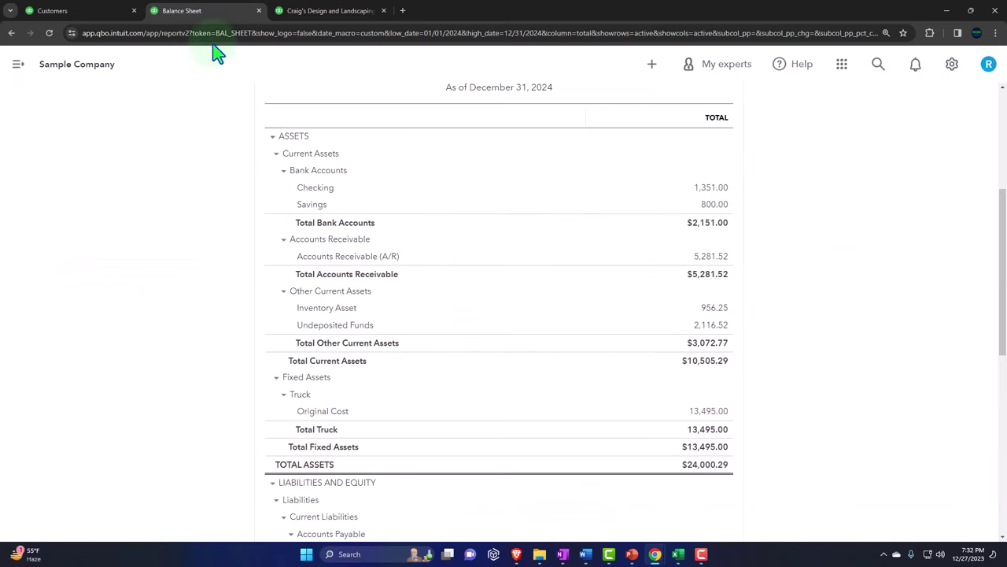
Step: Examine product income, cost of goods sold and net income on the Profit and Loss report
left_click(298, 12)
scroll(249, 279, "down", 3)
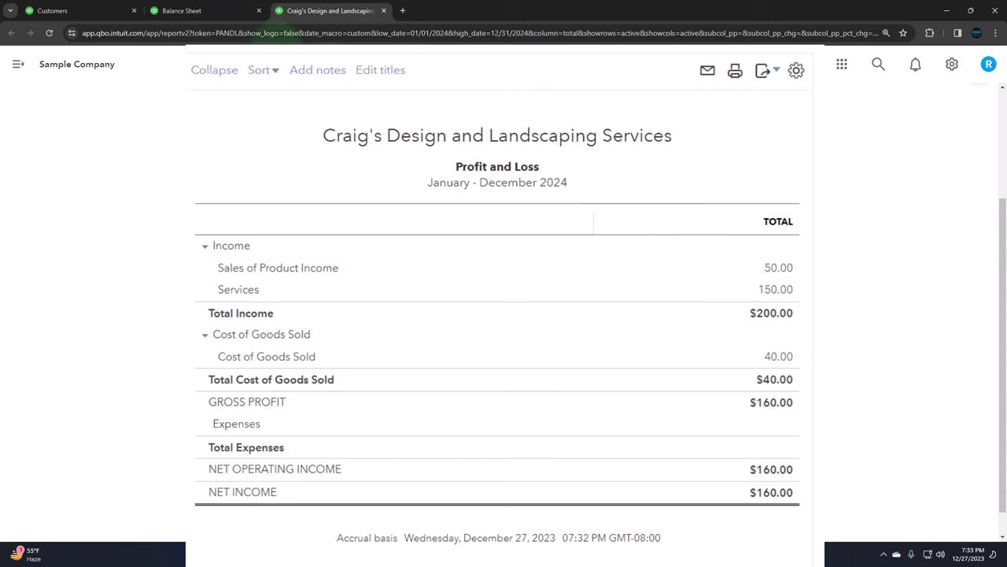
Step: Compare the Inventory Asset balance on the Balance Sheet with the total asset value on the Inventory Valuation Summary
left_click(197, 11)
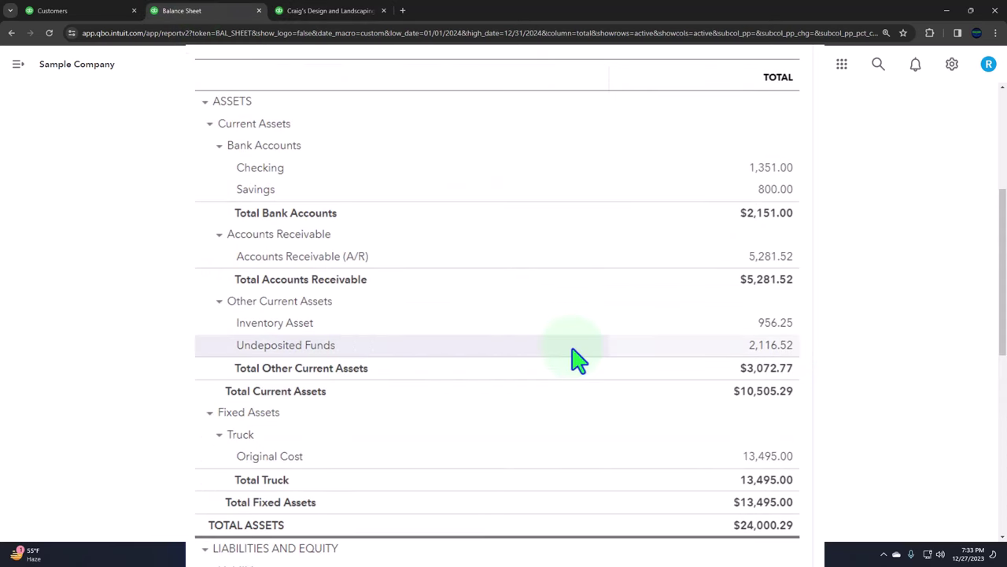
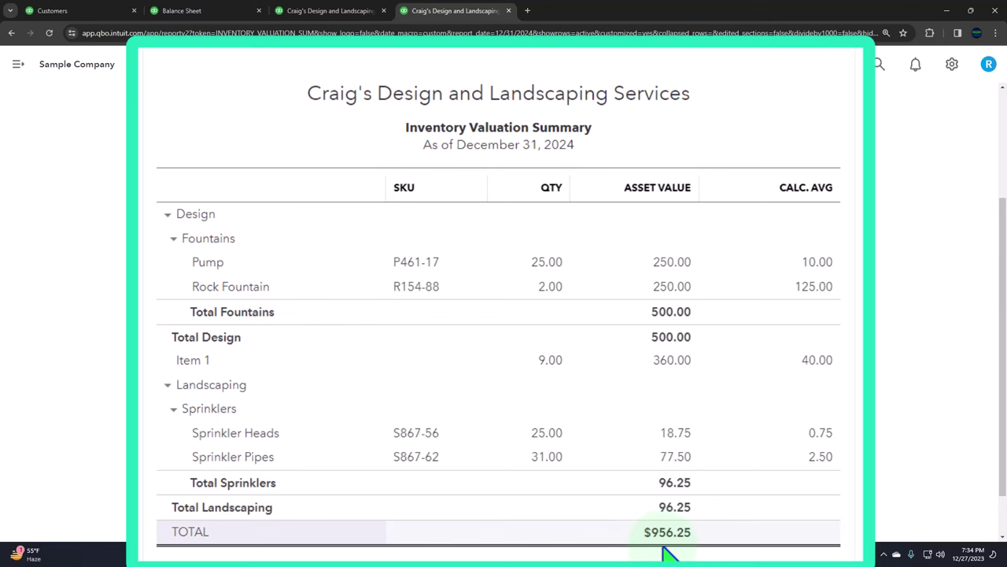
left_click(218, 12)
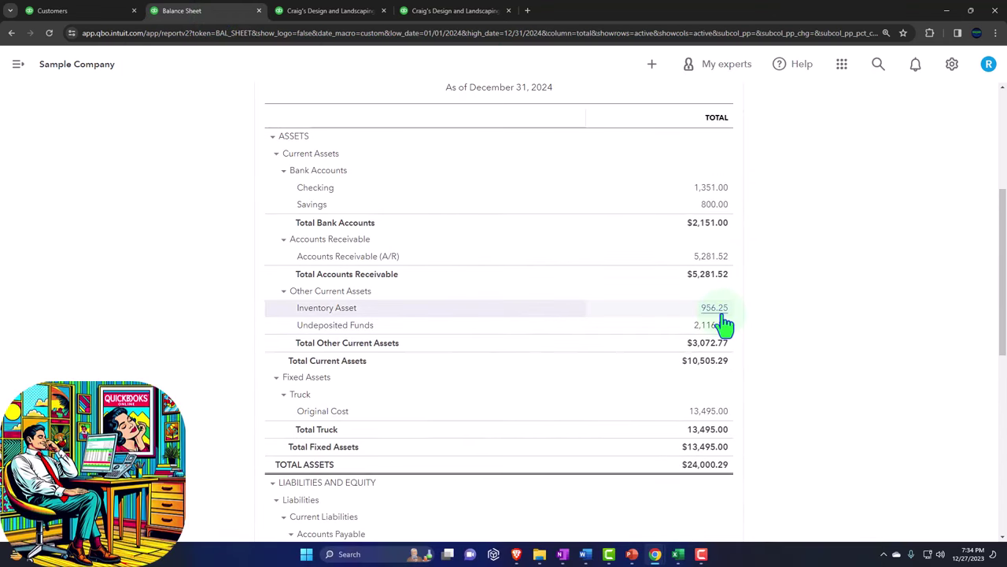
scroll(705, 346, "up", 2)
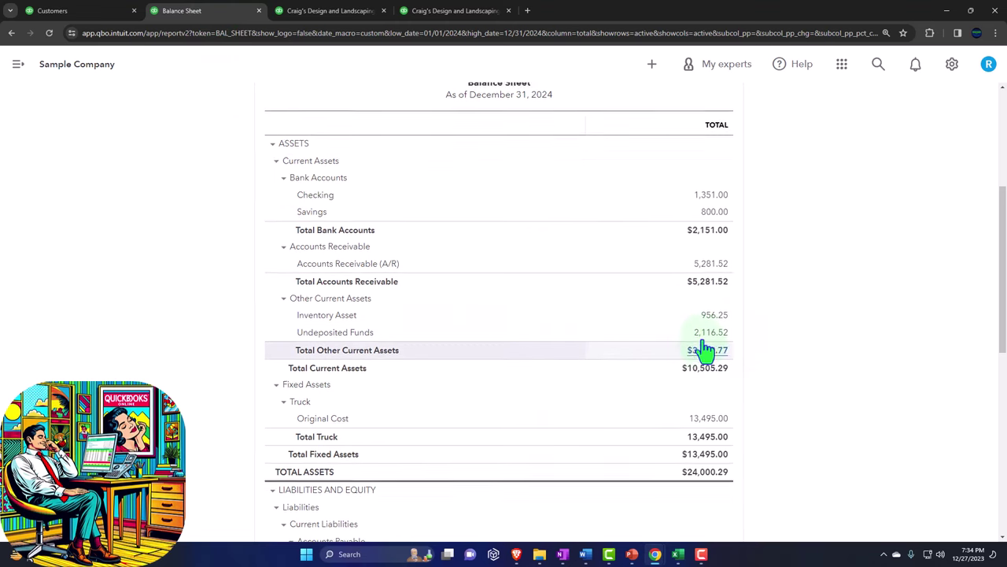
scroll(706, 349, "down", 1)
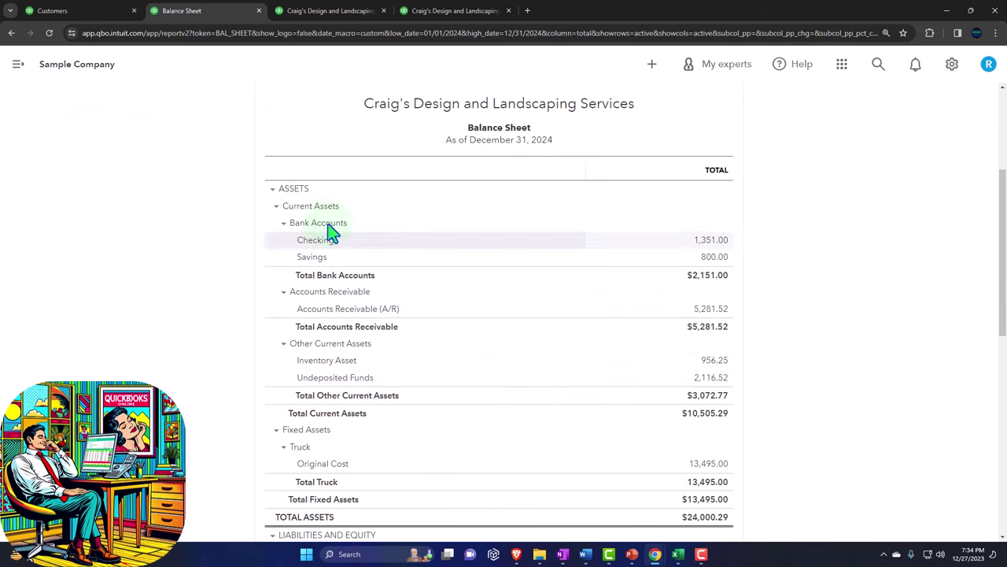
Step: Start a new sales receipt and add Customer 3 as a new customer on it
left_click(104, 12)
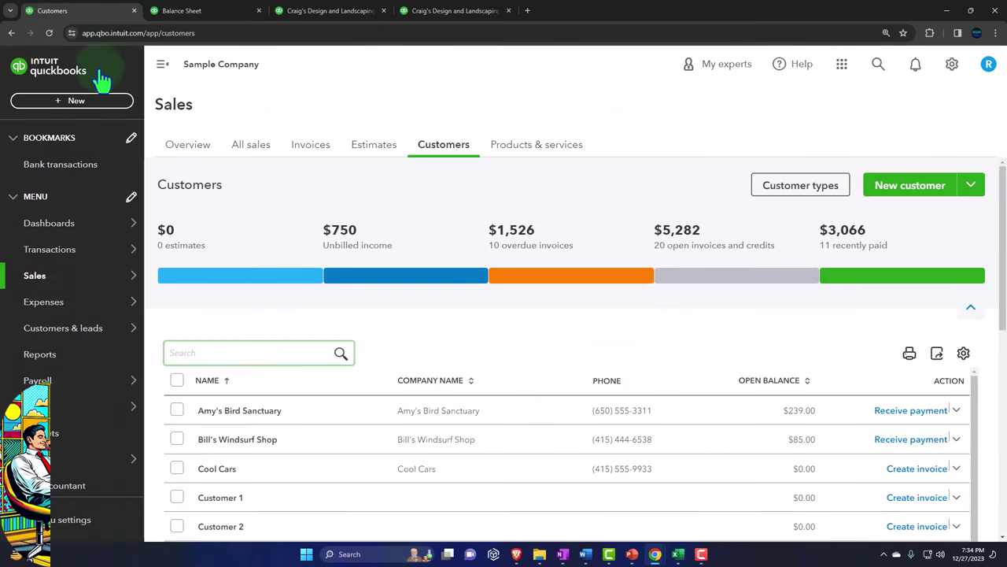
left_click(89, 100)
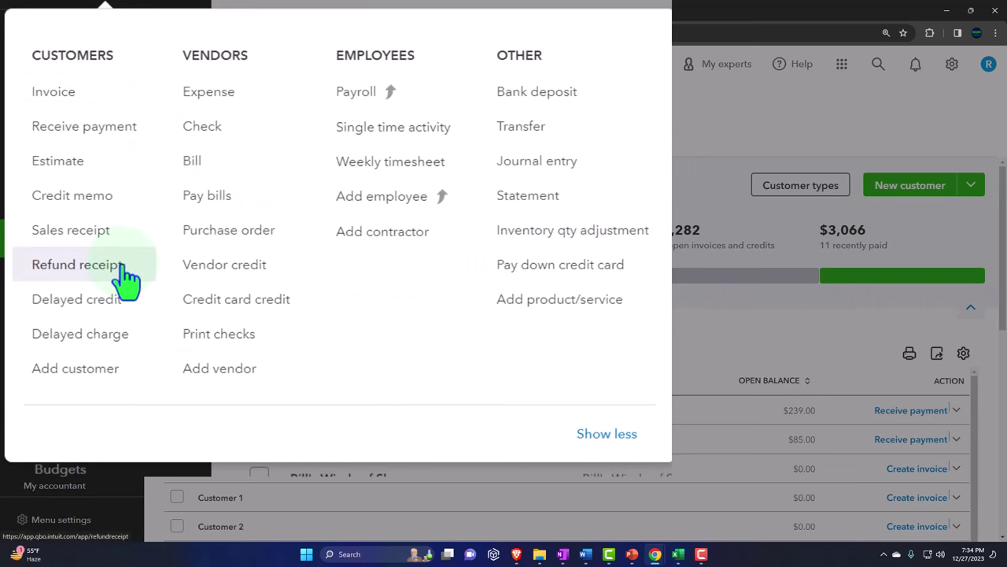
left_click(106, 240)
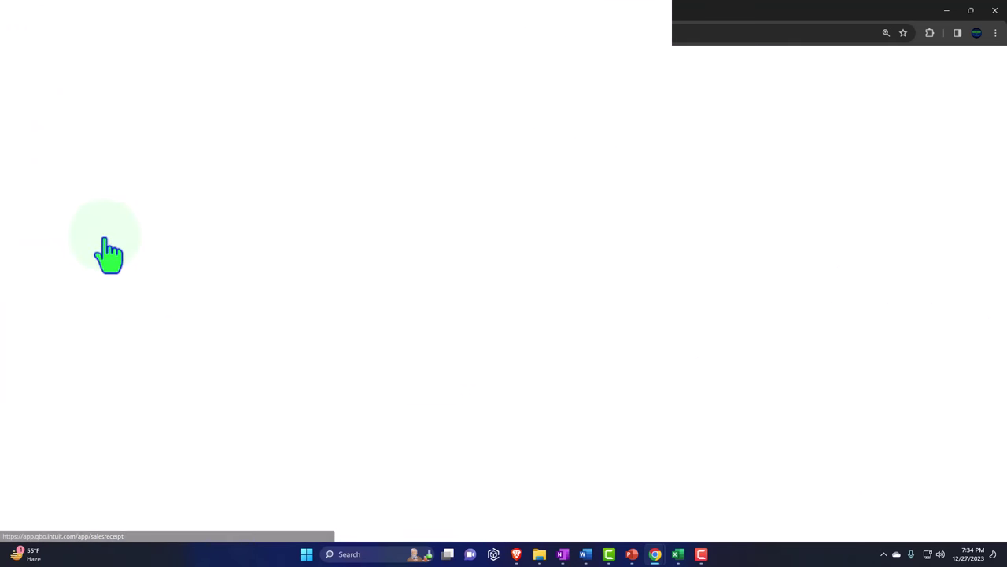
left_click(110, 139)
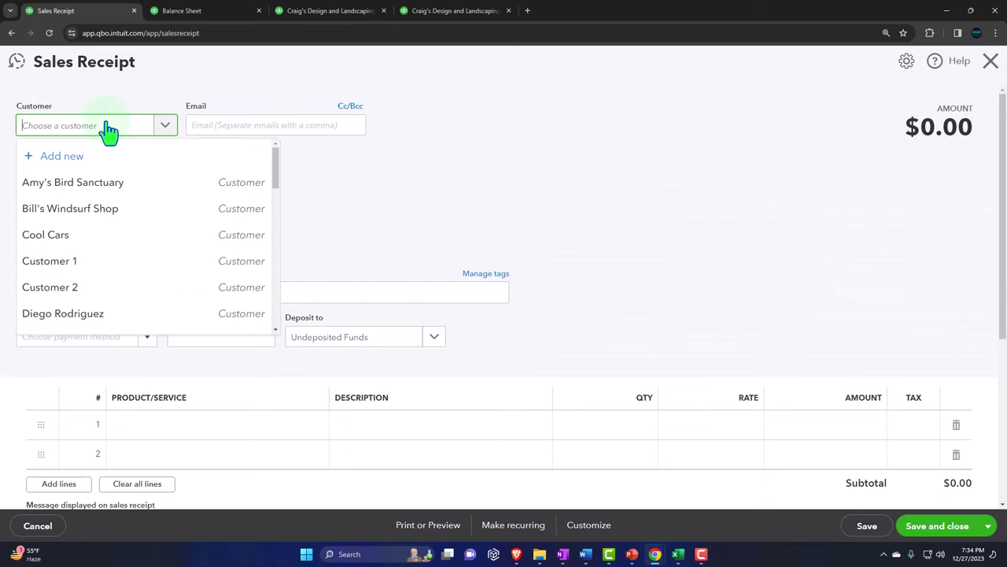
type("Cust")
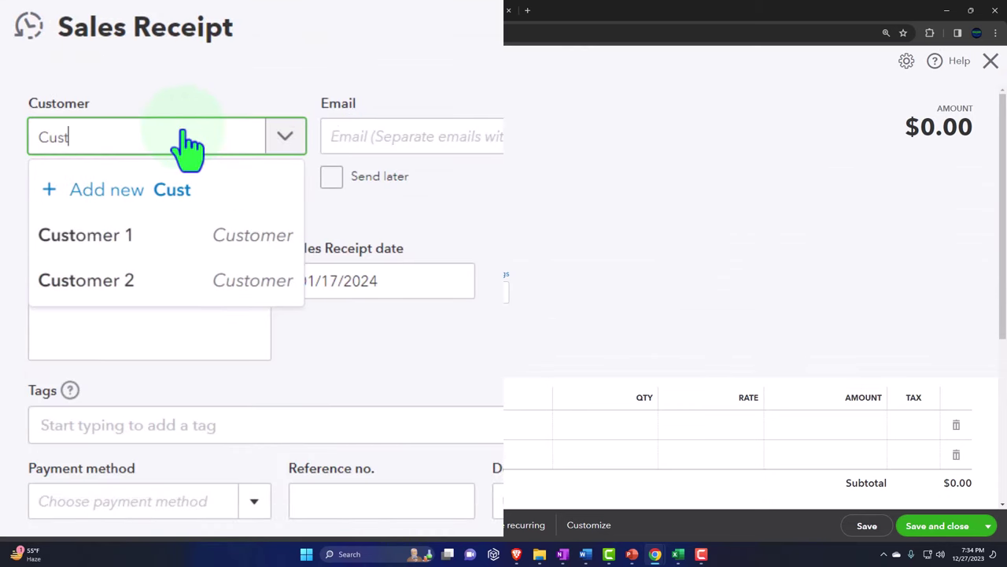
type("omer")
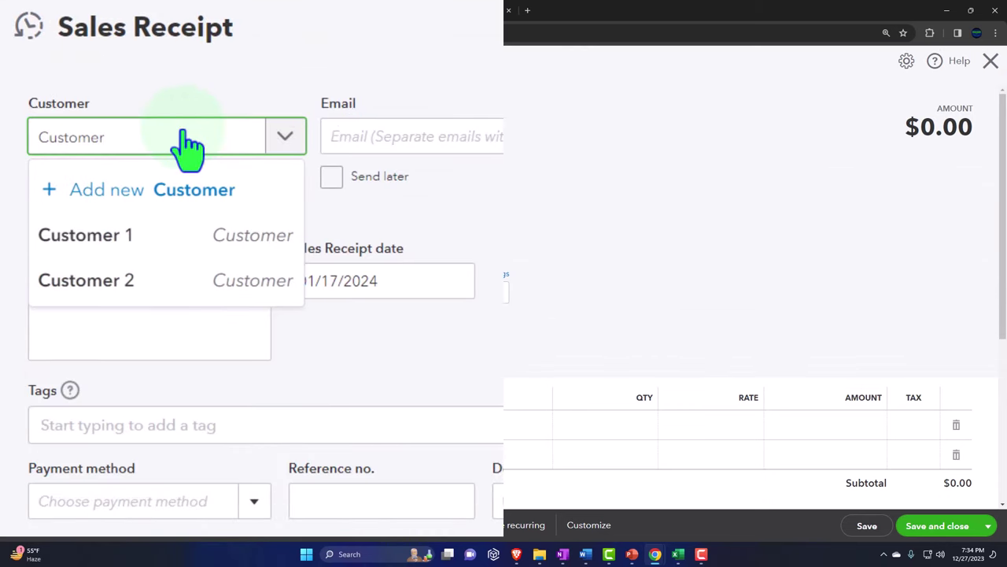
type(" 3")
key("Return")
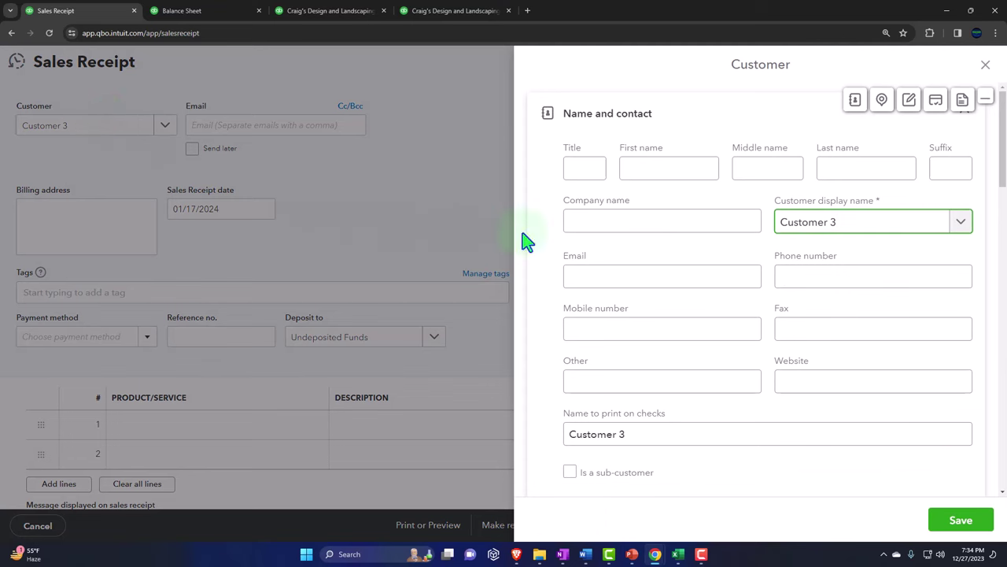
left_click(964, 520)
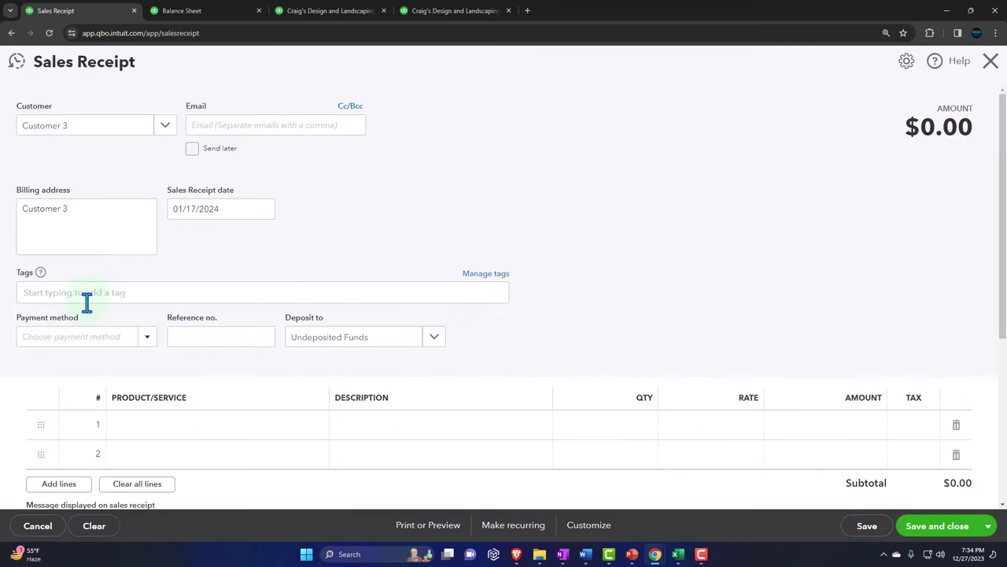
Step: Set the sales receipt's payment method to Cash, with Undeposited Funds as the deposit account
left_click(145, 340)
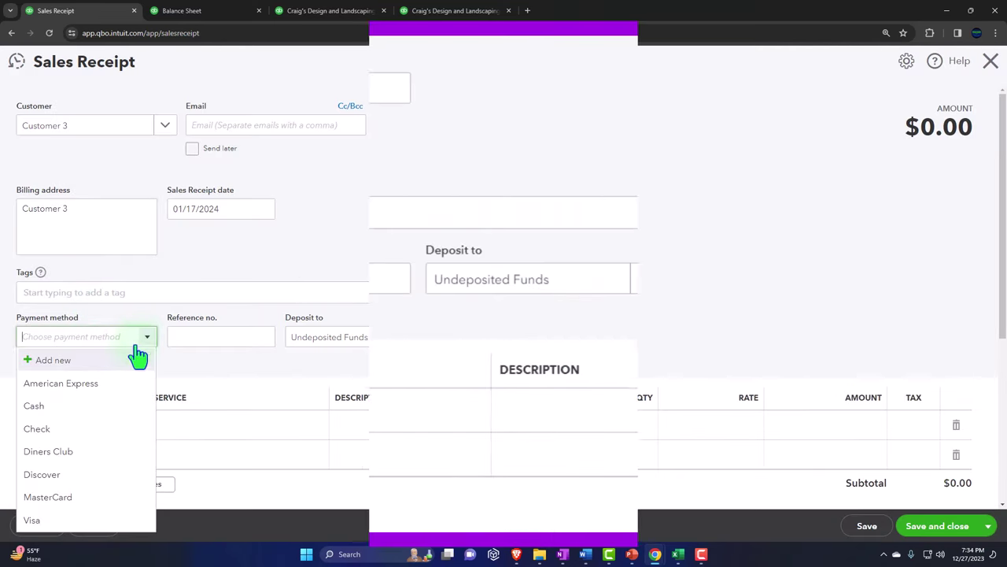
left_click(96, 411)
key("Tab")
key("Tab")
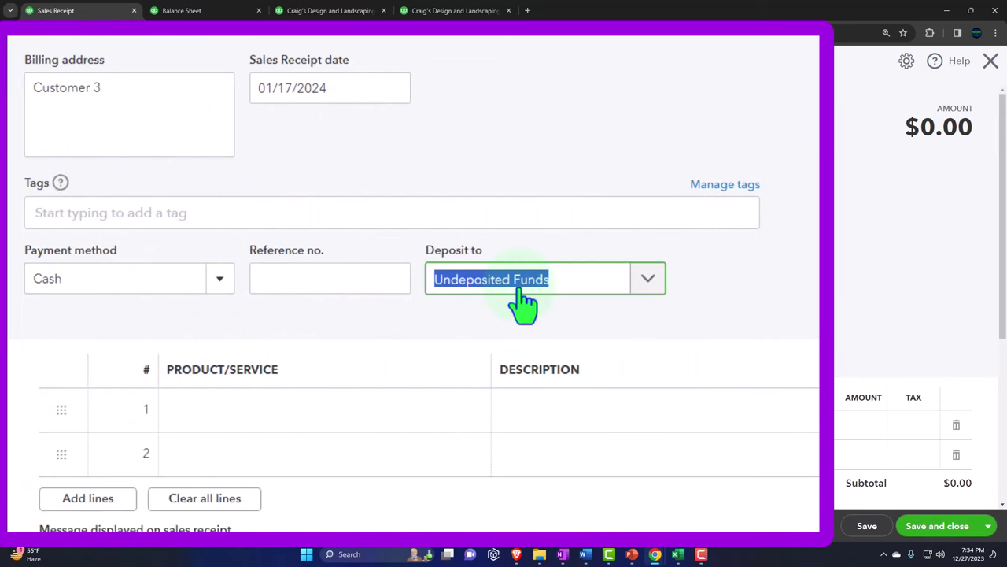
Step: Choose Service Item 1 as the product/service on the first line of the sales receipt
scroll(515, 299, "down", 2)
left_click(266, 337)
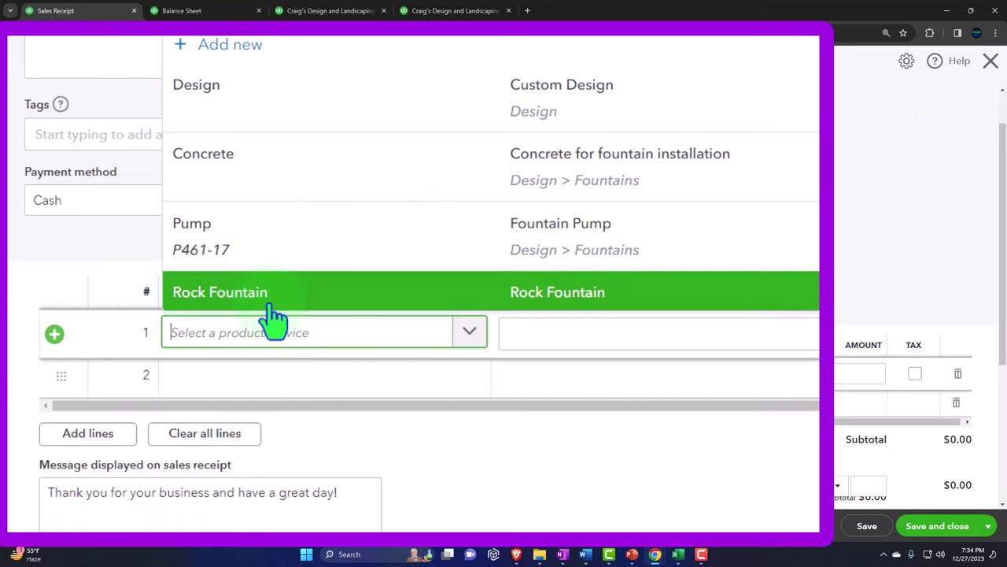
type("Ser")
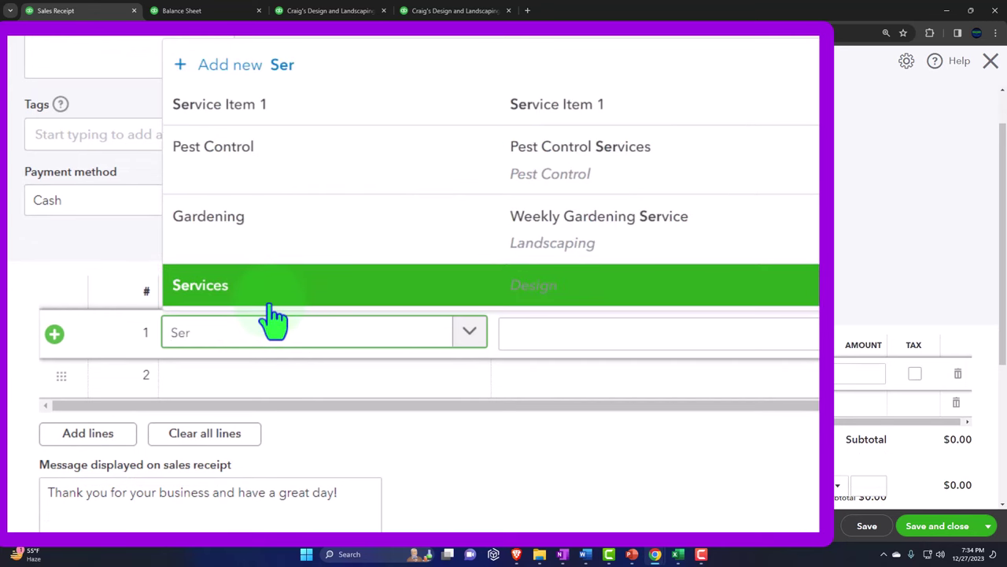
left_click(272, 311)
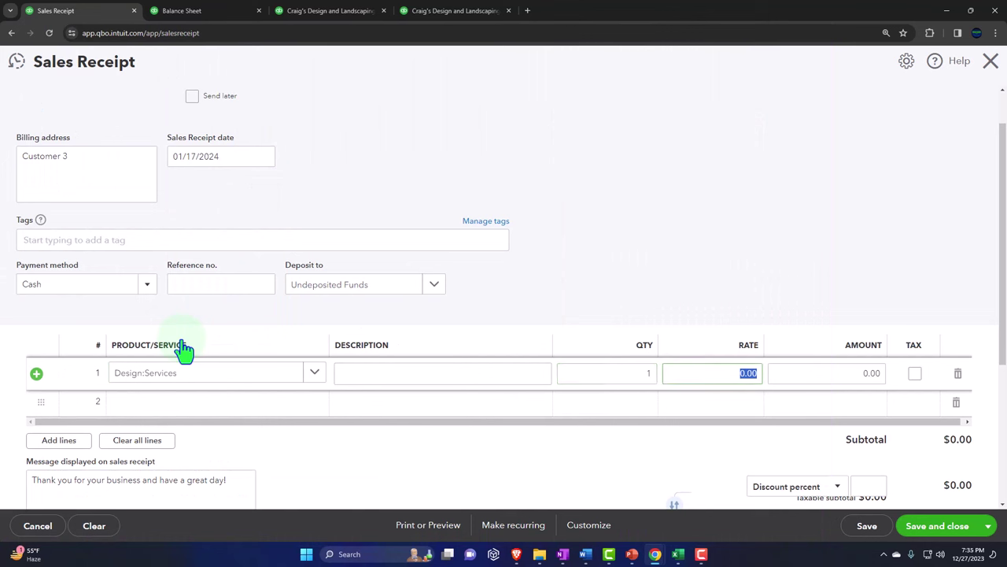
left_click(315, 374)
left_click(218, 376)
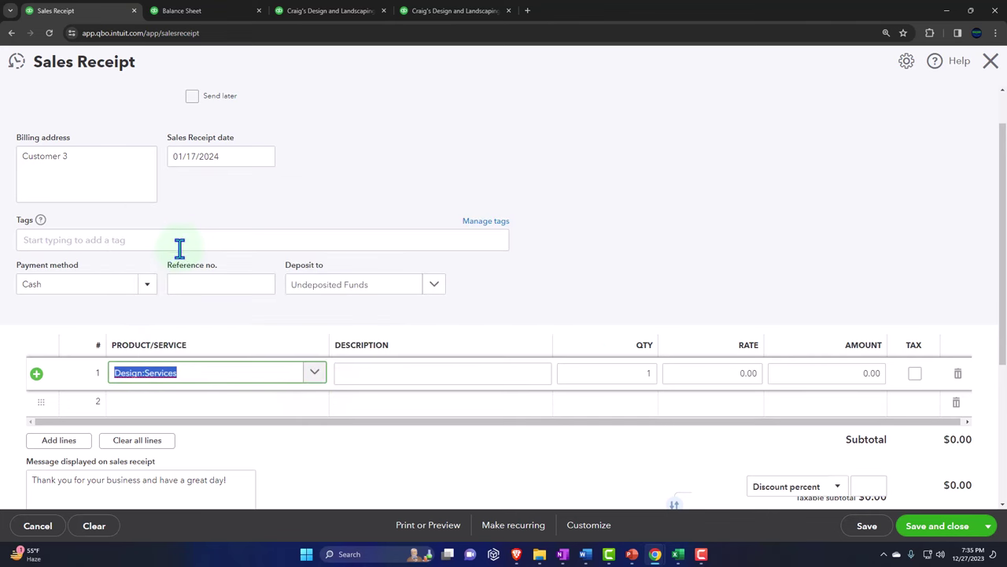
left_click(315, 374)
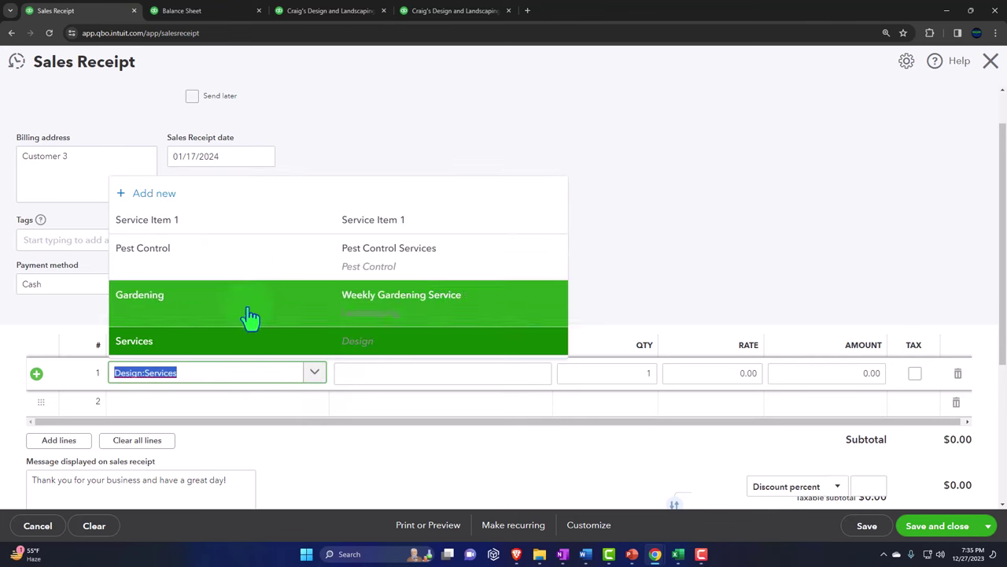
left_click(183, 227)
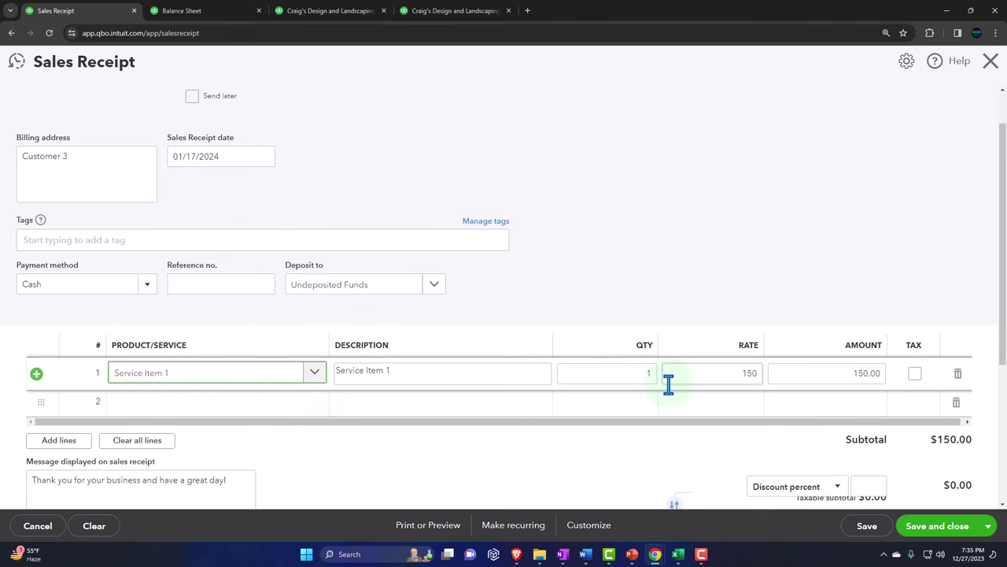
Step: Set the Service Item 1 quantity to 2, and save and close the sales receipt
key("Tab")
key("Tab")
type("2")
key("Tab")
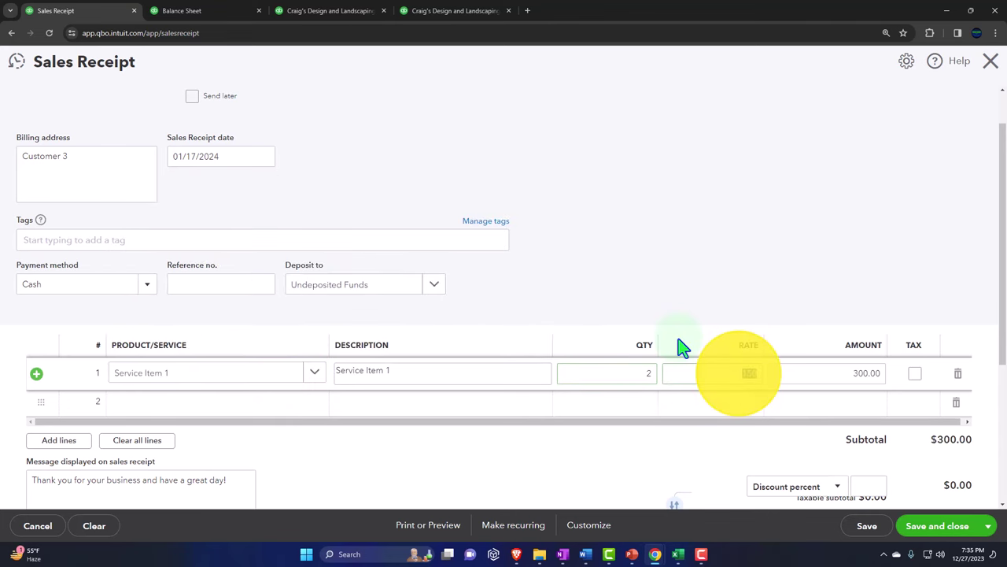
scroll(681, 335, "down", 1)
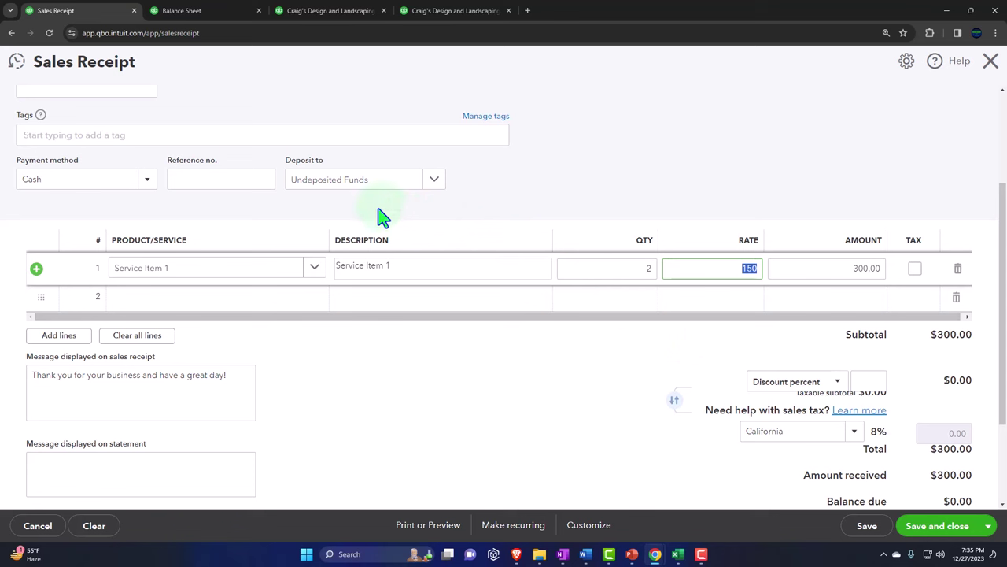
left_click(942, 531)
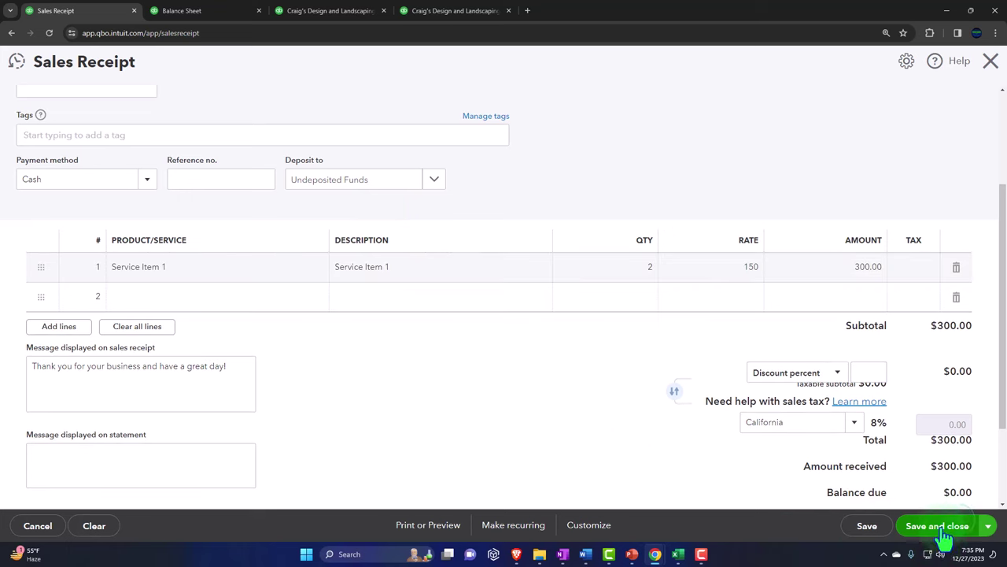
left_click(941, 531)
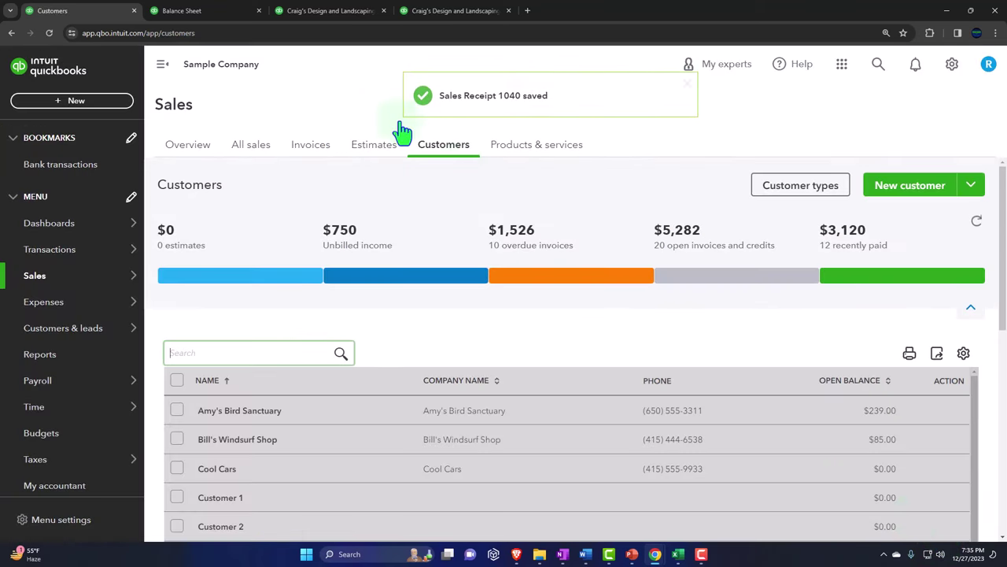
Step: Rerun the Balance Sheet, review the transactions behind Undeposited Funds, and return to the report
left_click(203, 11)
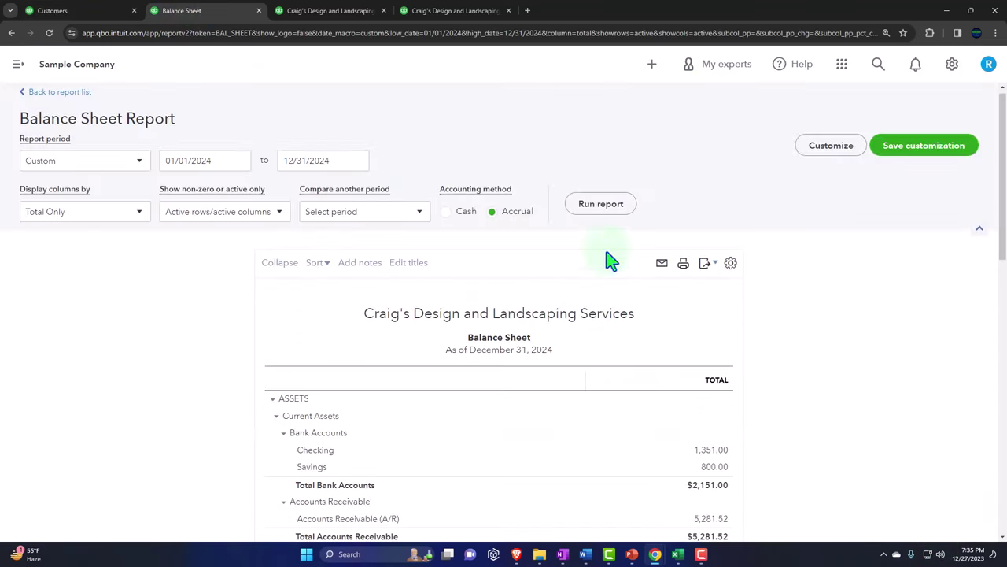
left_click(599, 207)
scroll(614, 315, "down", 3)
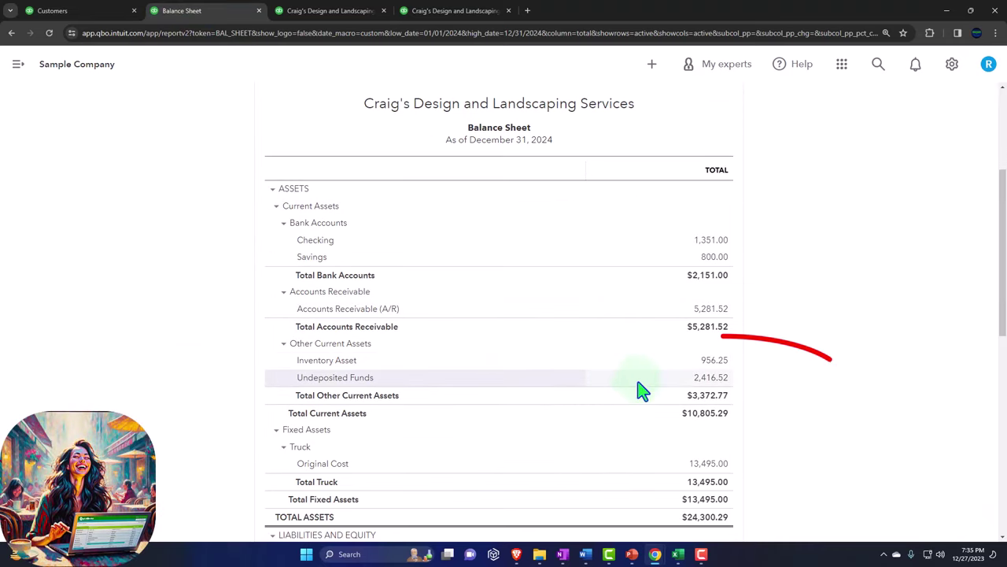
left_click(706, 379)
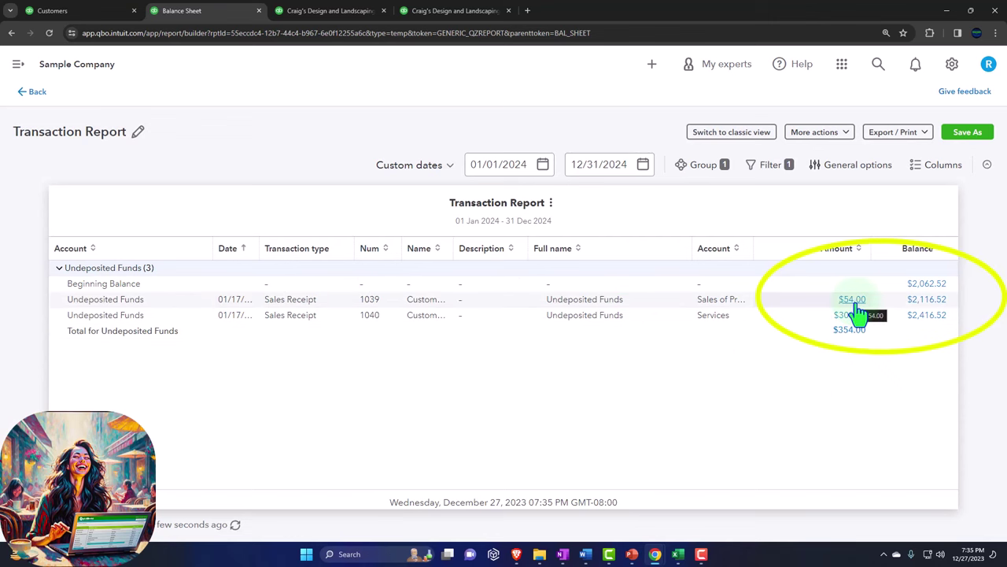
left_click(40, 94)
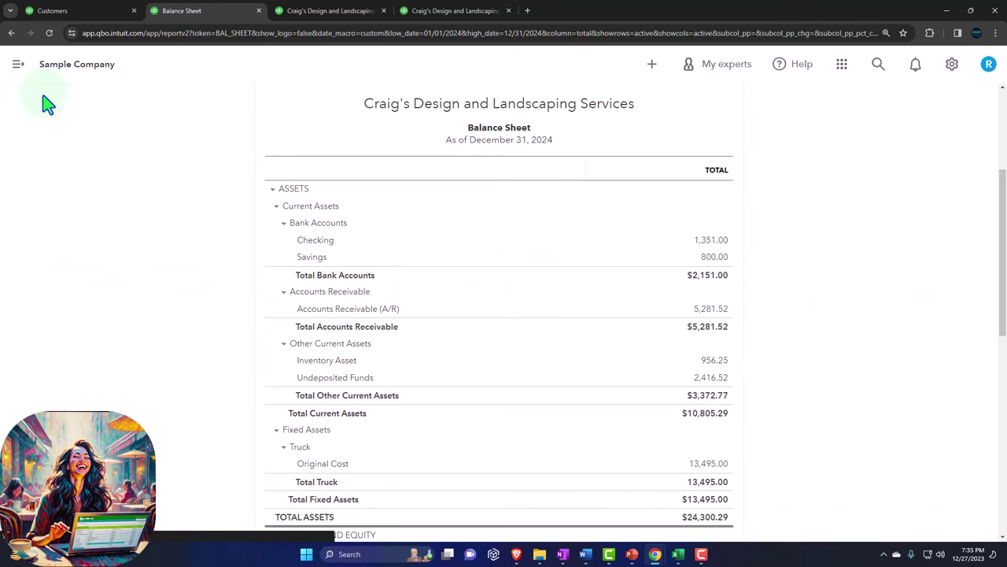
Step: Rerun the Profit and Loss report, review the transactions behind Services income, and return to the report
left_click(331, 11)
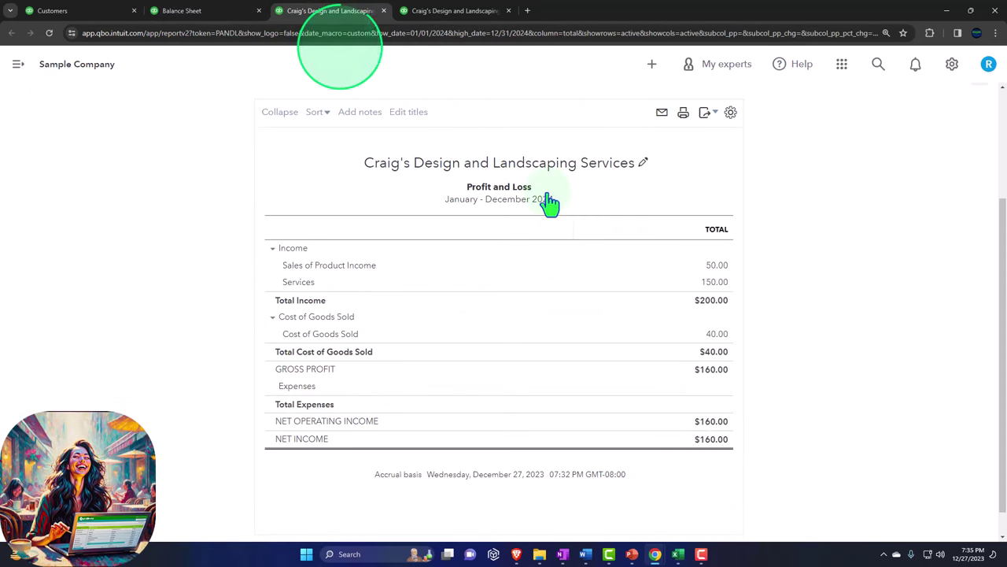
scroll(550, 204, "up", 2)
left_click(603, 211)
scroll(601, 315, "down", 2)
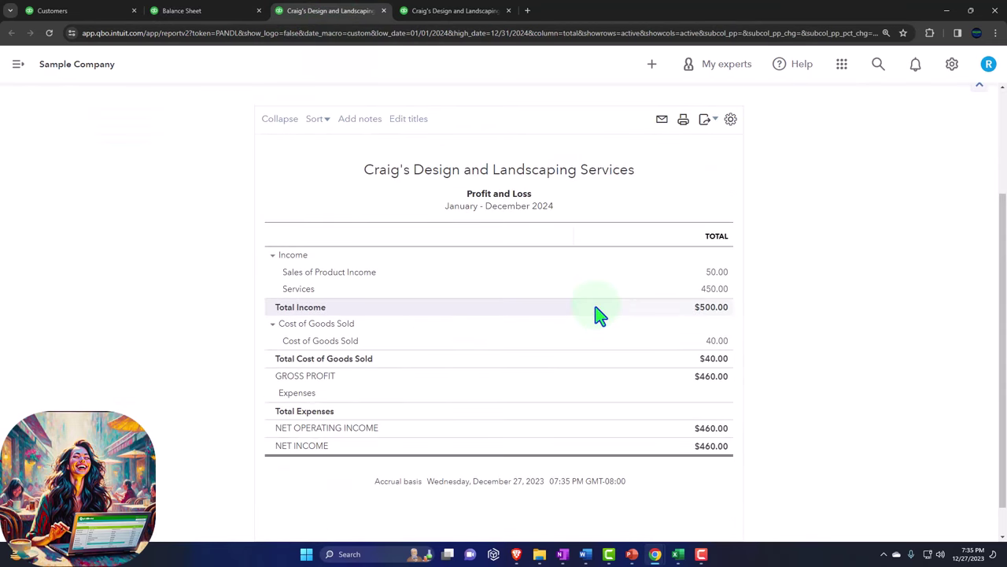
left_click(716, 289)
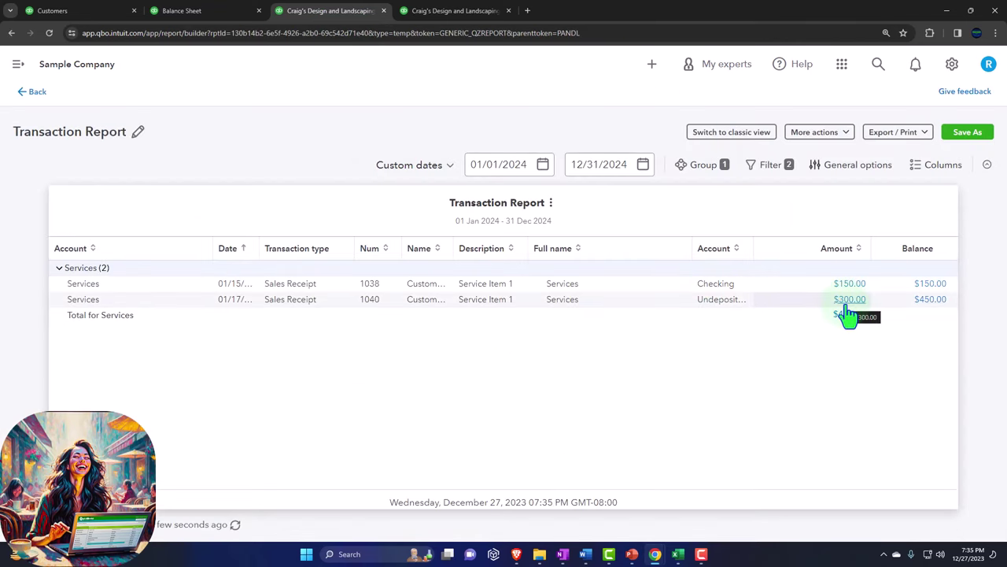
left_click(37, 95)
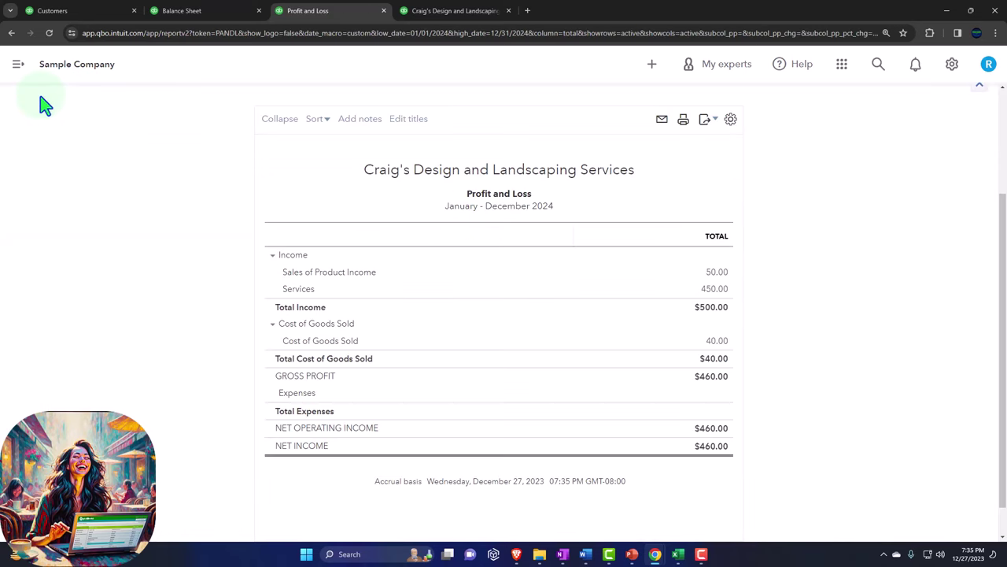
Step: Review the Checking and Undeposited Funds balances on the Balance Sheet, and return to the customer list
left_click(193, 11)
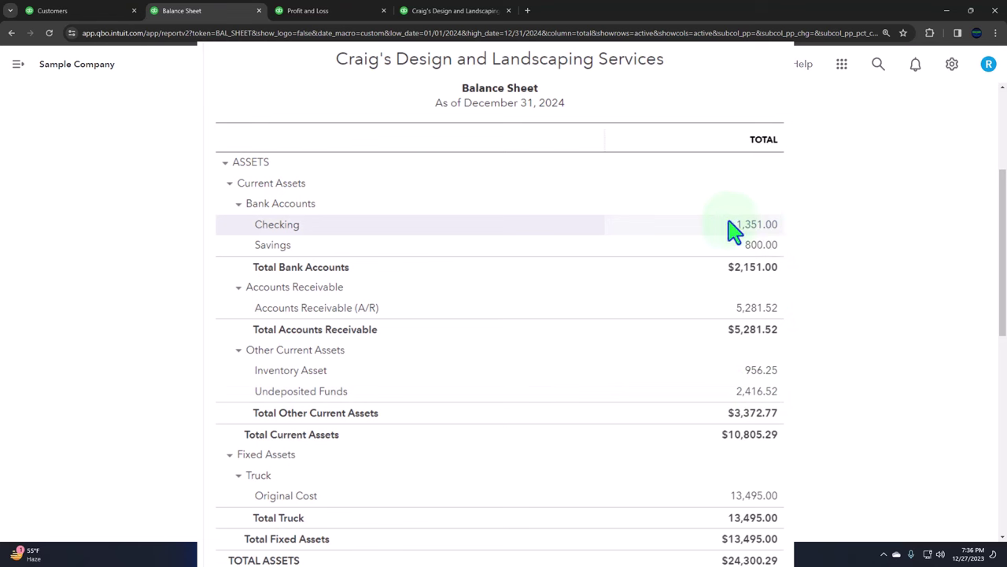
left_click(100, 14)
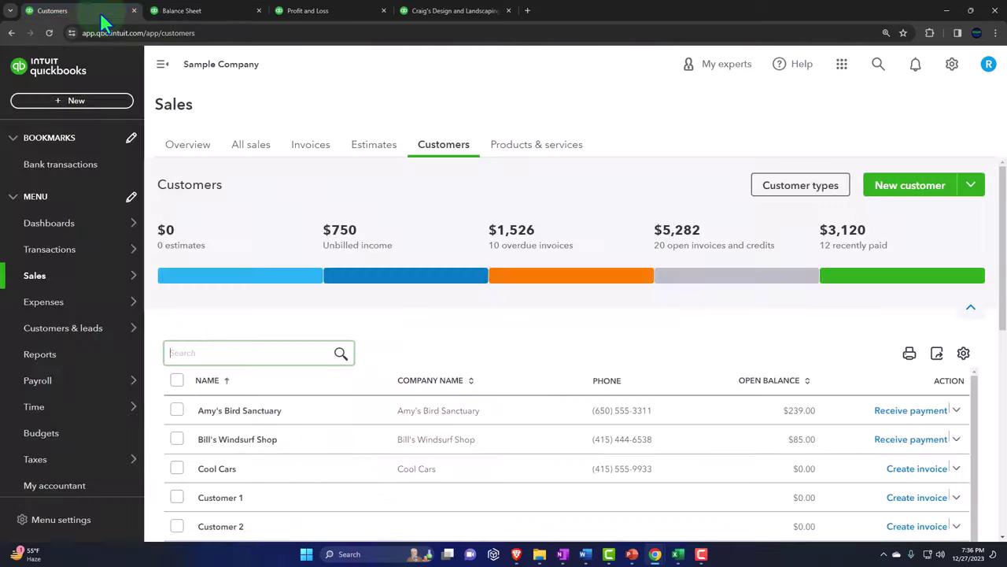
Step: Create a bank deposit into Checking with the Customer 2 and Customer 3 sales receipts, and save and close it
left_click(84, 100)
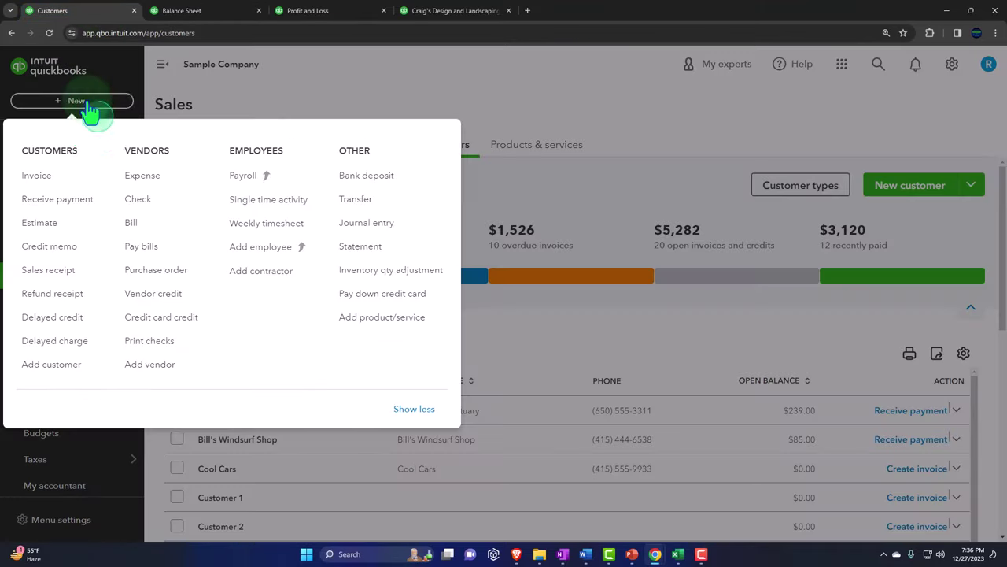
left_click(354, 189)
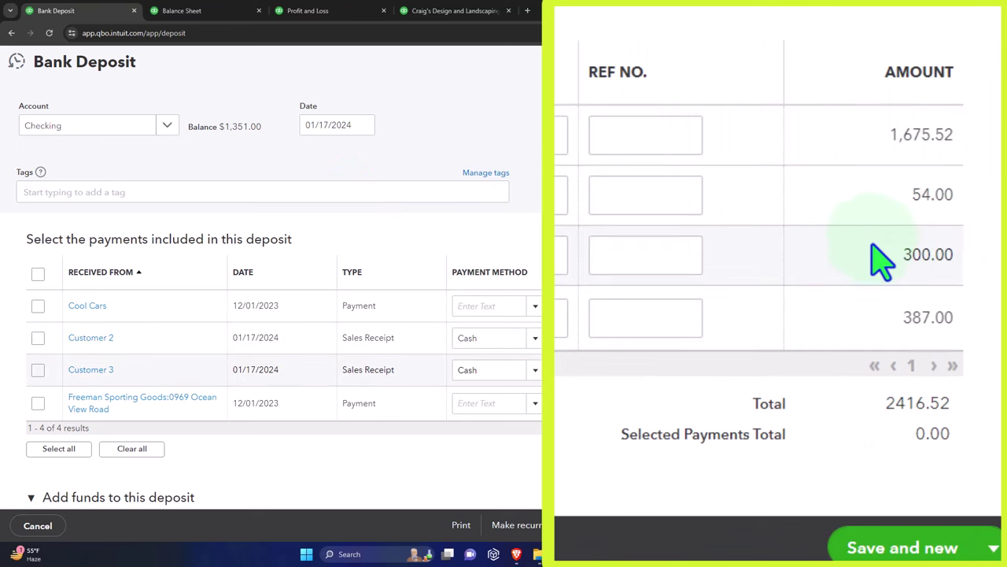
left_click(39, 338)
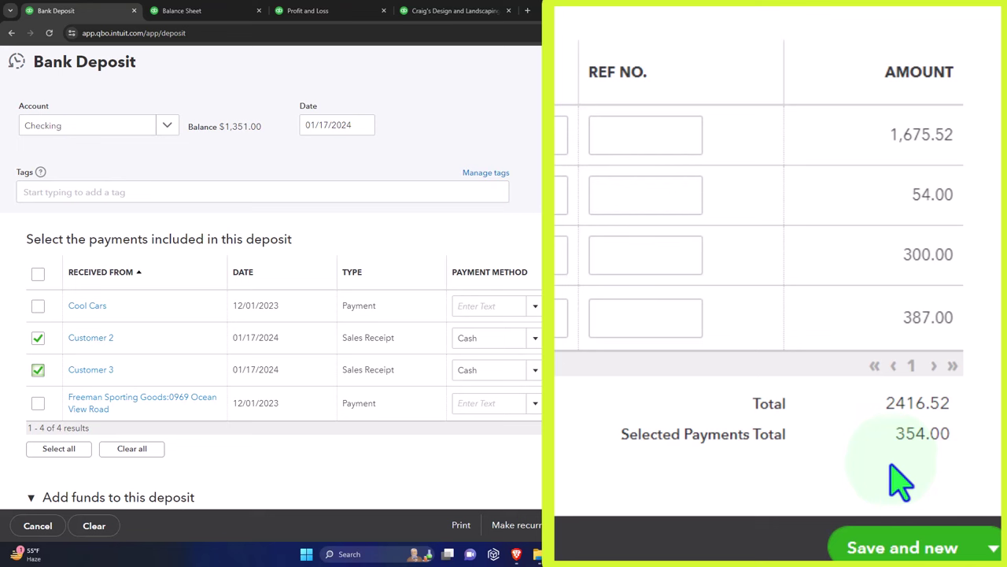
left_click(993, 548)
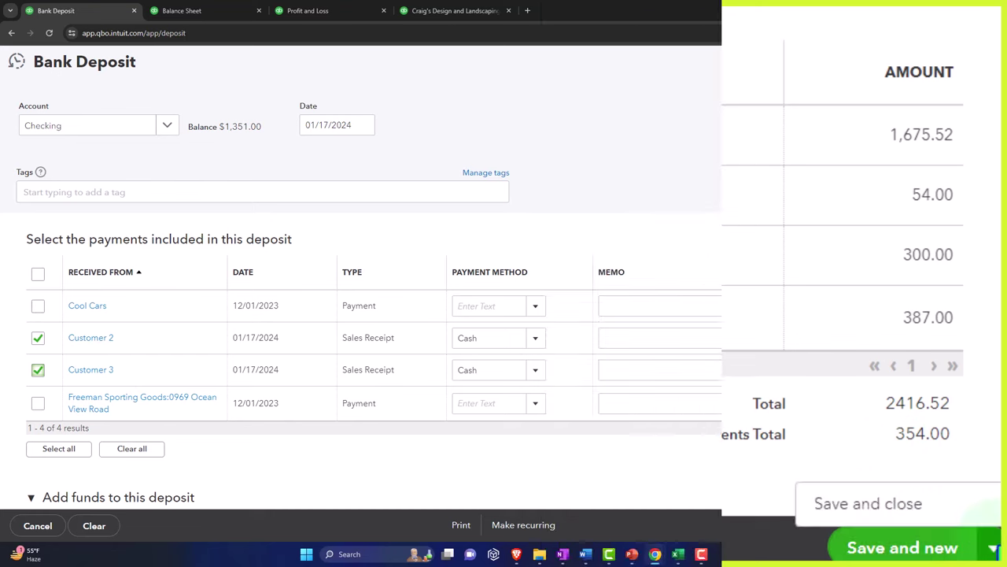
left_click(937, 502)
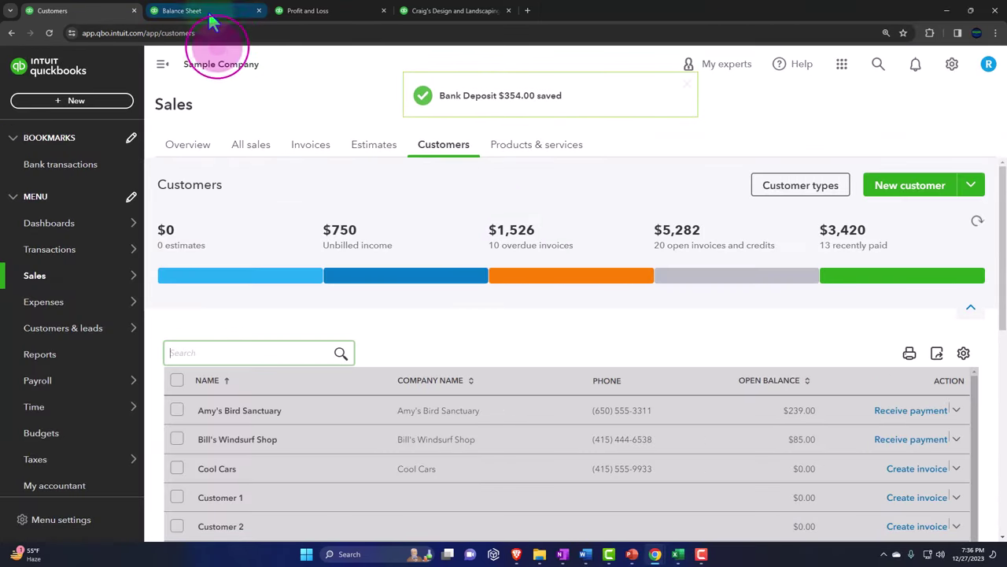
Step: Rerun the Balance Sheet, review the updated transactions behind Undeposited Funds, and return to the report
left_click(208, 11)
left_click(582, 213)
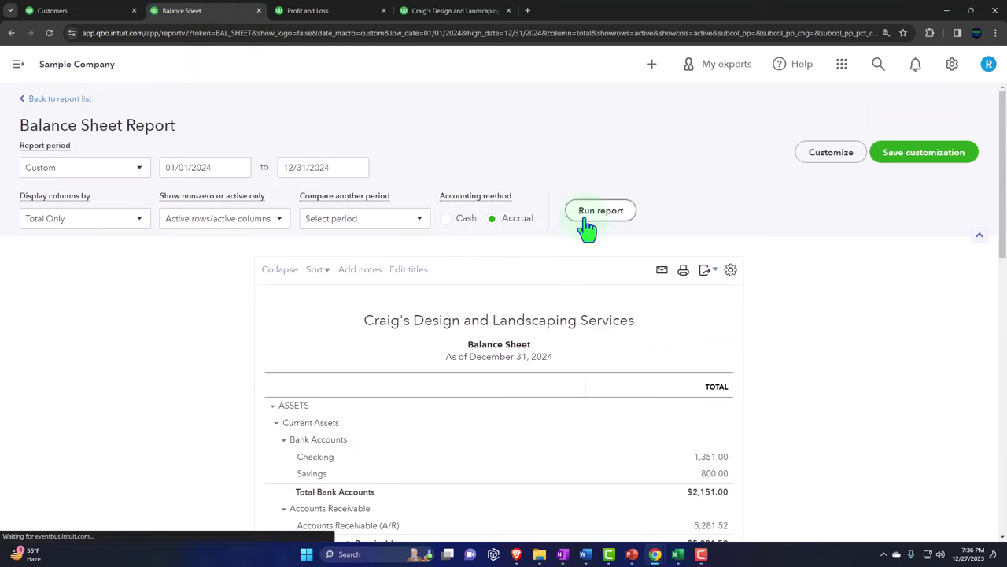
scroll(583, 236, "down", 3)
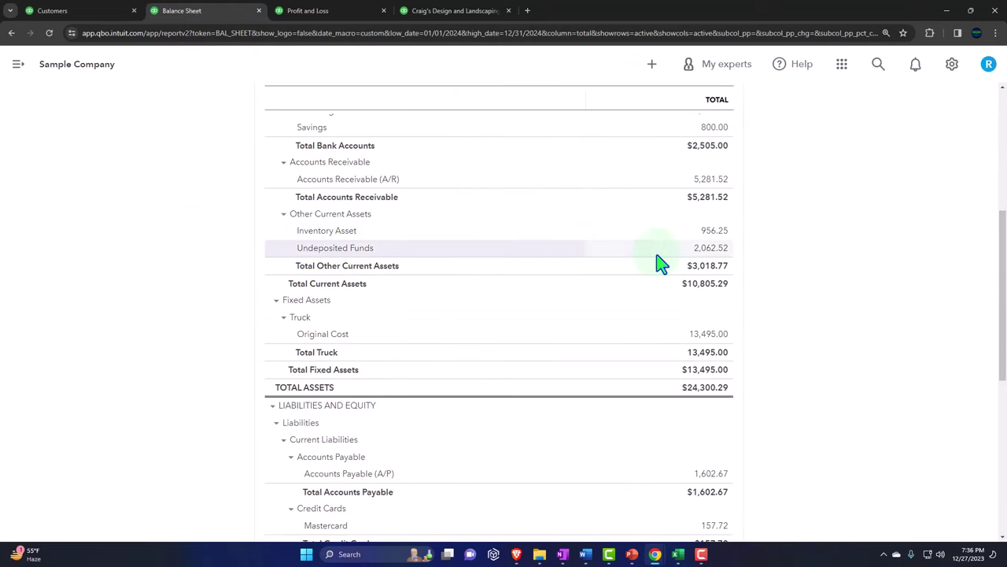
left_click(710, 252)
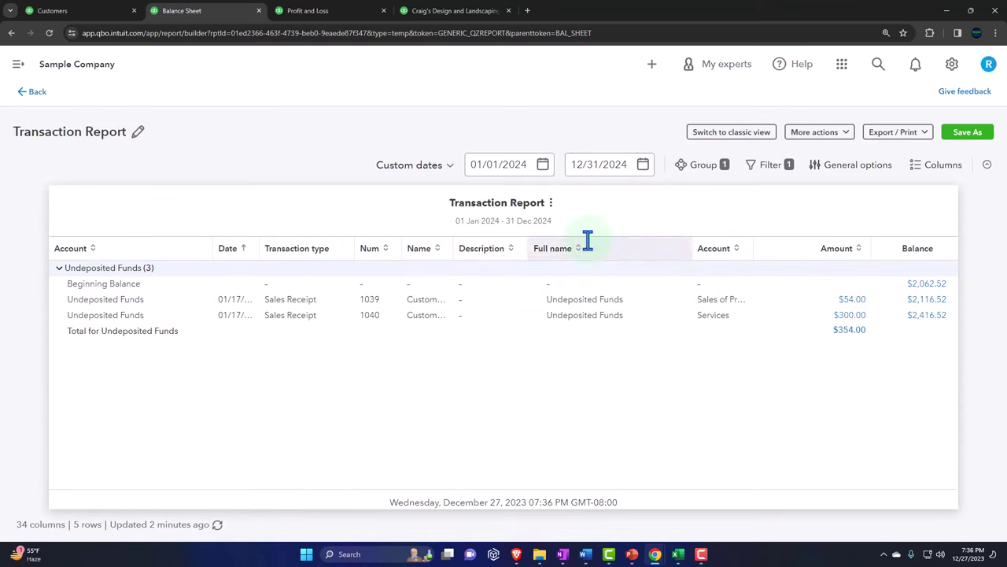
left_click(35, 93)
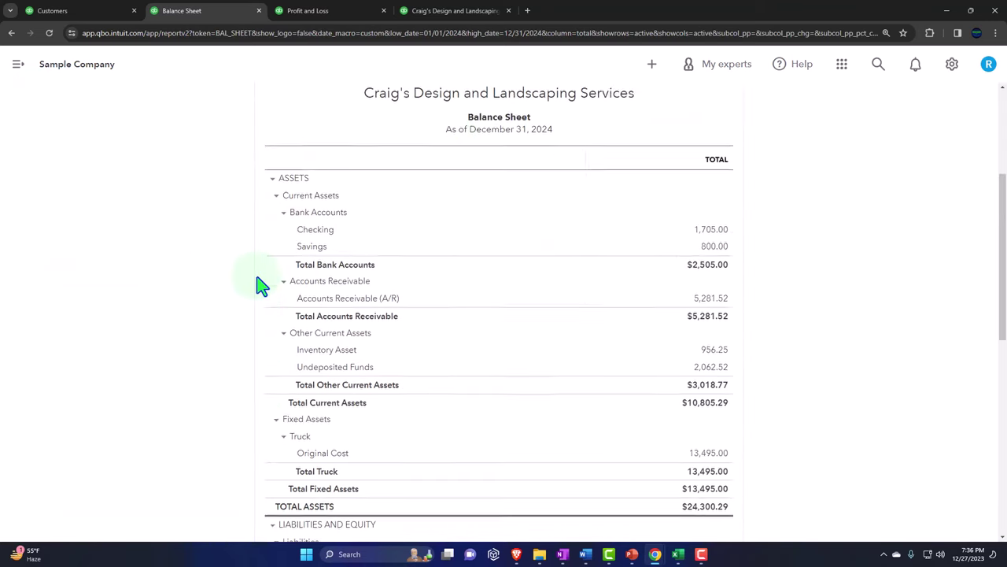
scroll(205, 291, "down", 3)
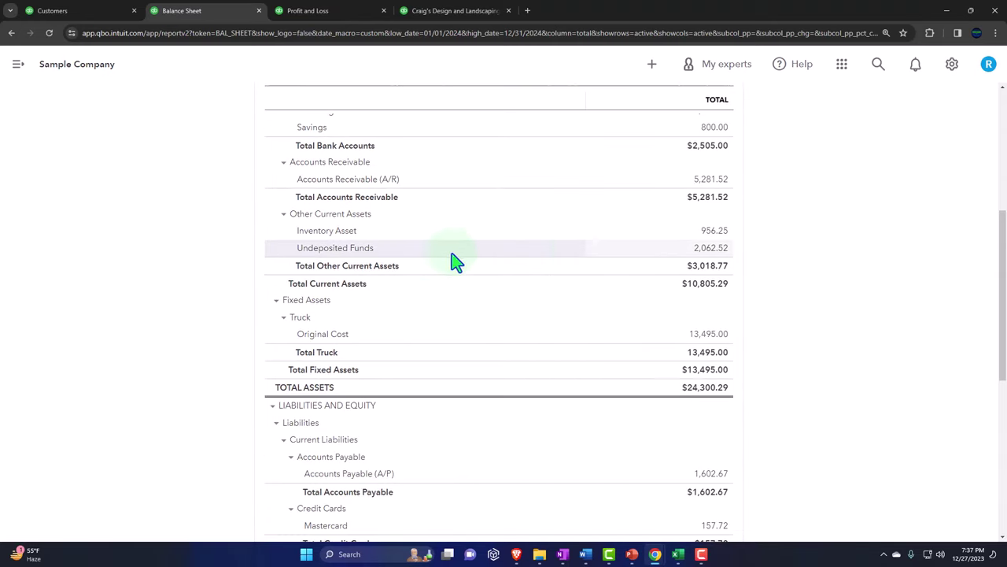
left_click(711, 250)
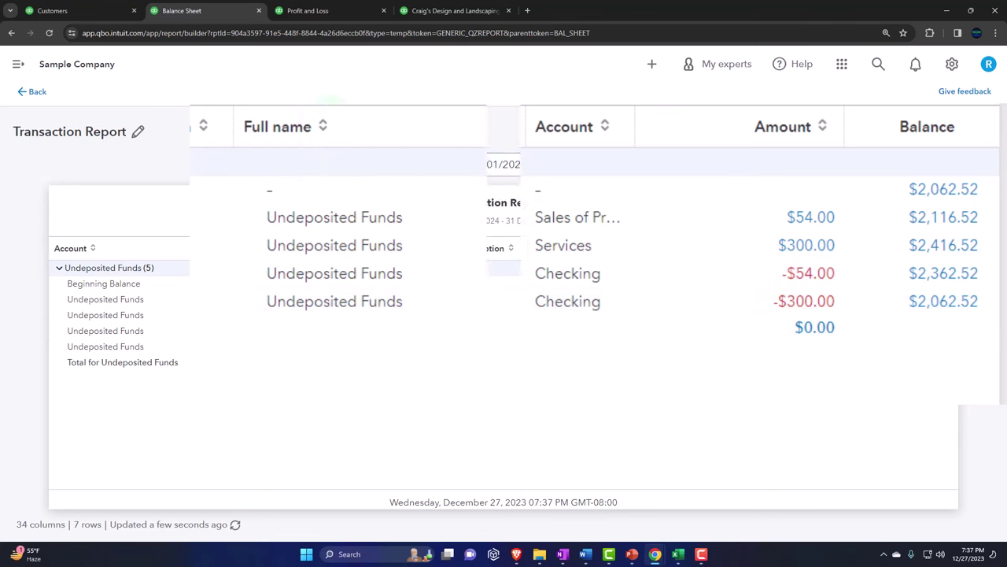
left_click(37, 93)
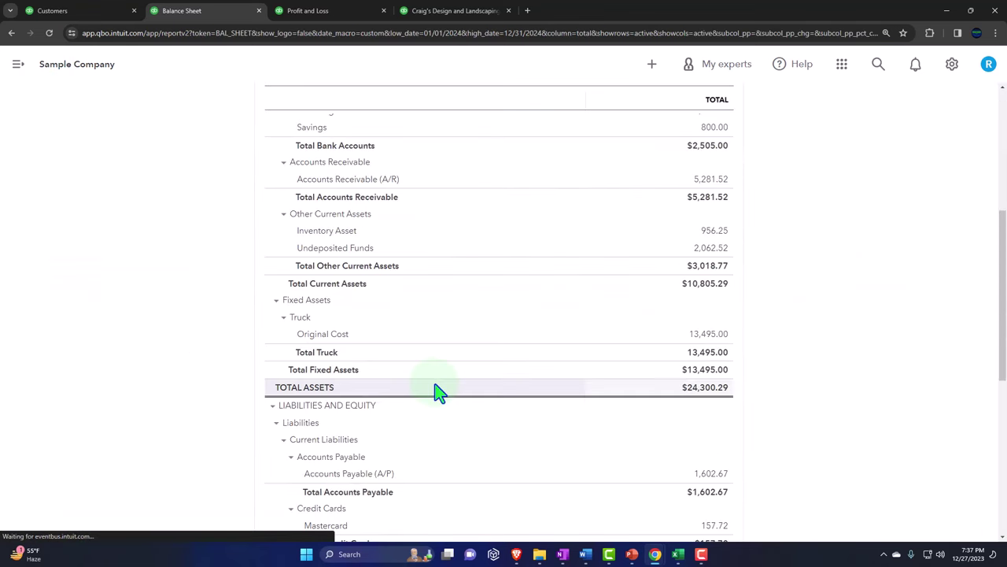
Step: Review the transactions behind the Checking balance on the Balance Sheet, and return to the report
scroll(433, 389, "up", 5)
scroll(488, 384, "down", 1)
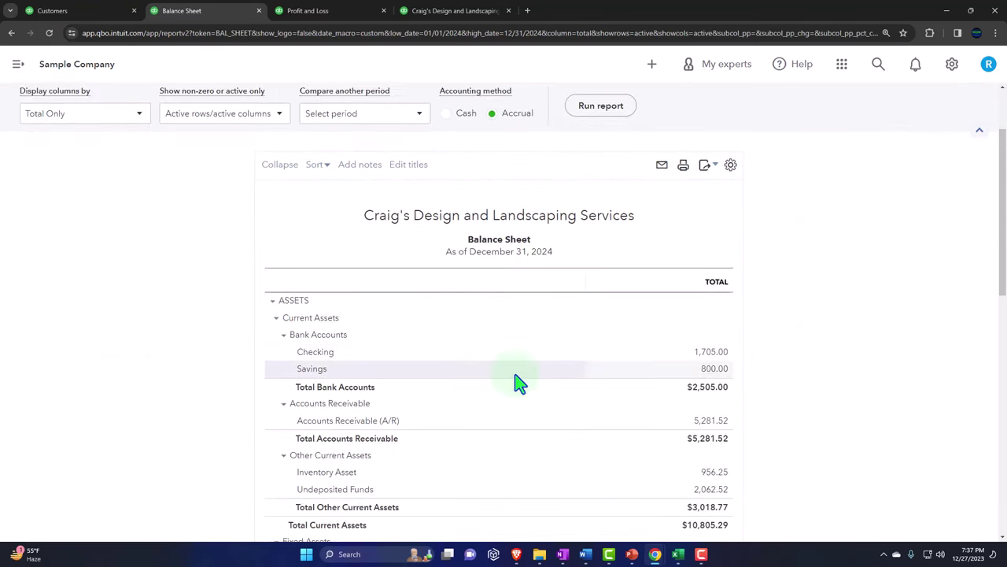
left_click(704, 353)
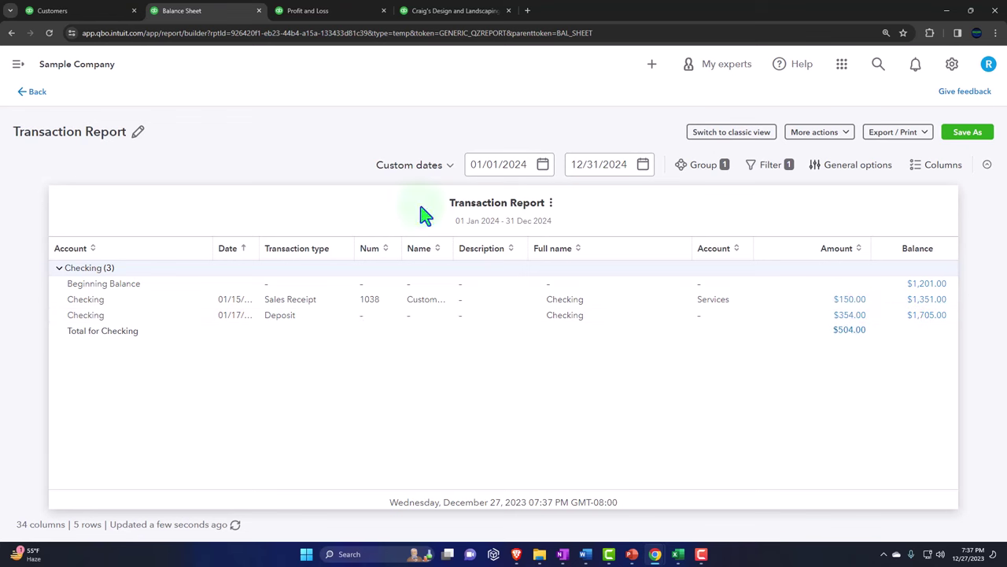
left_click(44, 92)
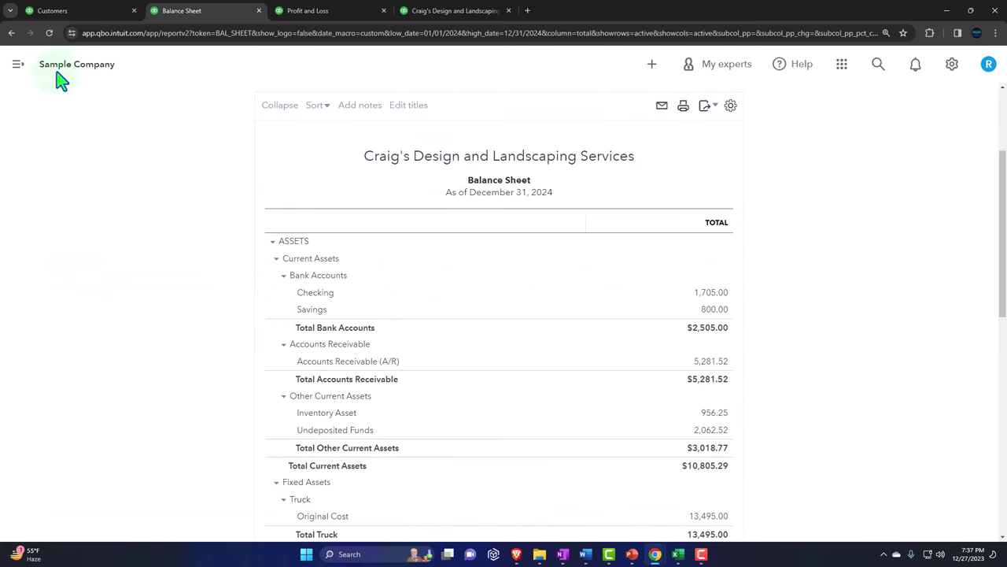
Step: Open the bank transactions, dismiss the bank connection message, and examine the Checking transactions awaiting review and their suggested matches
left_click(75, 13)
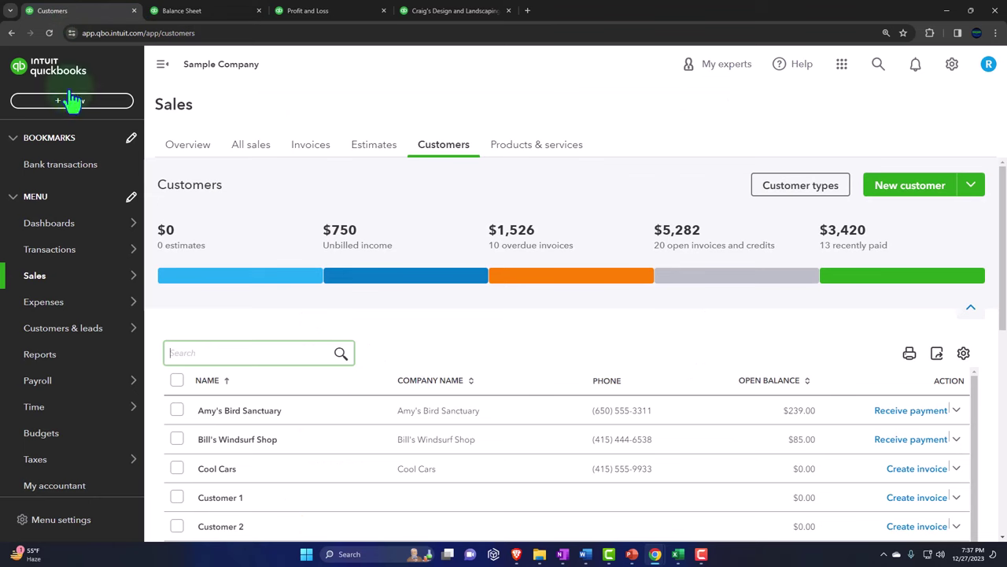
left_click(59, 262)
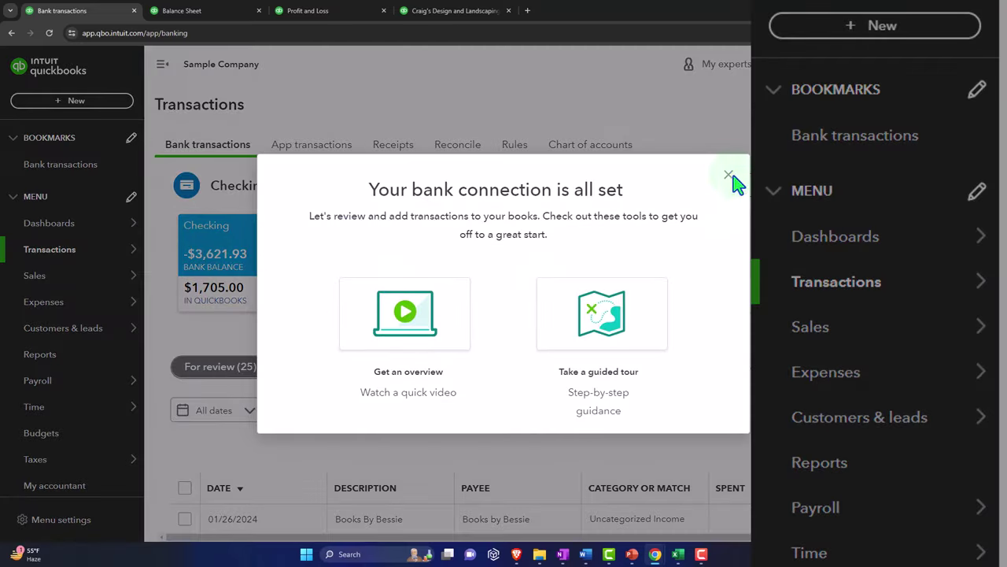
left_click(728, 175)
left_click(162, 64)
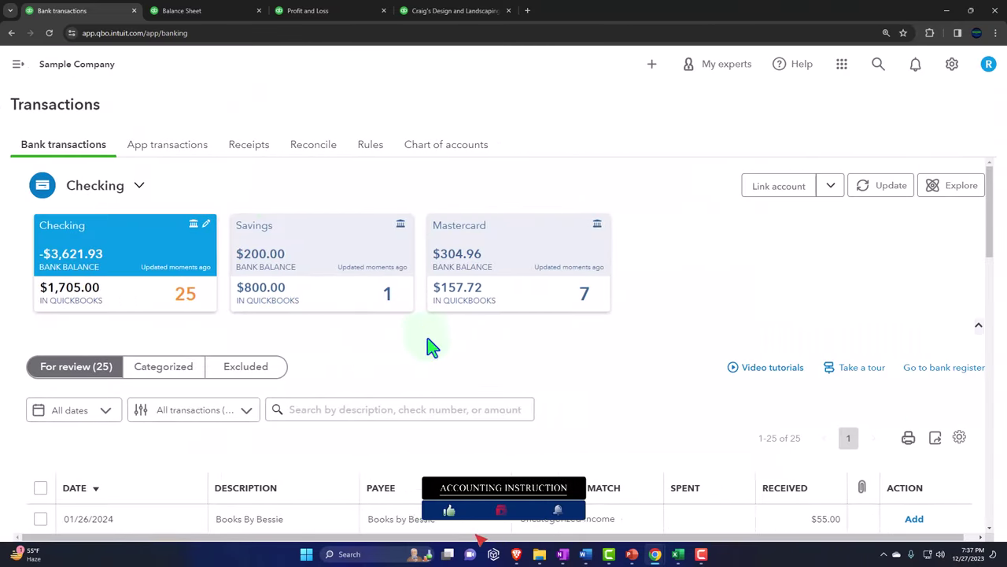
scroll(432, 346, "down", 3)
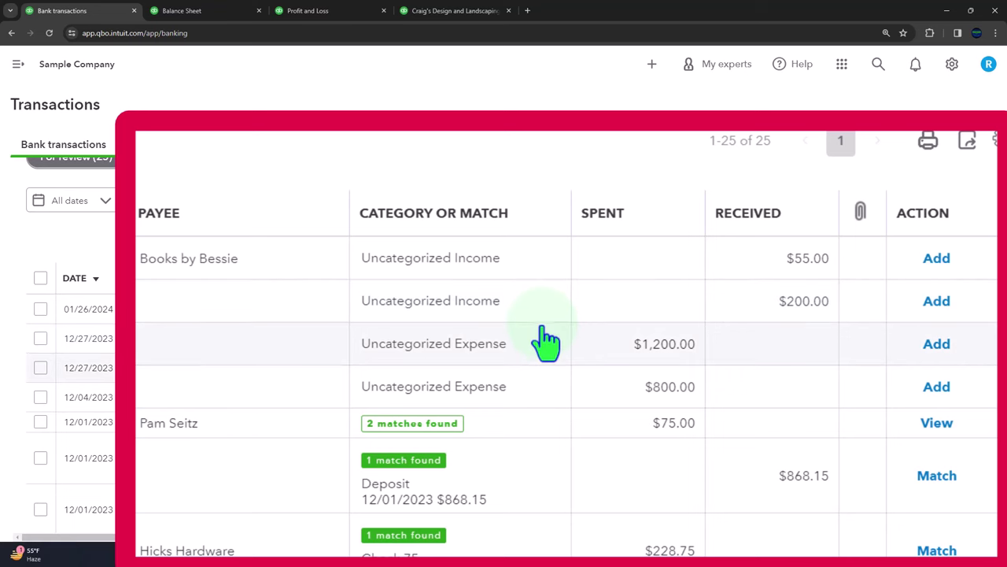
scroll(544, 342, "down", 2)
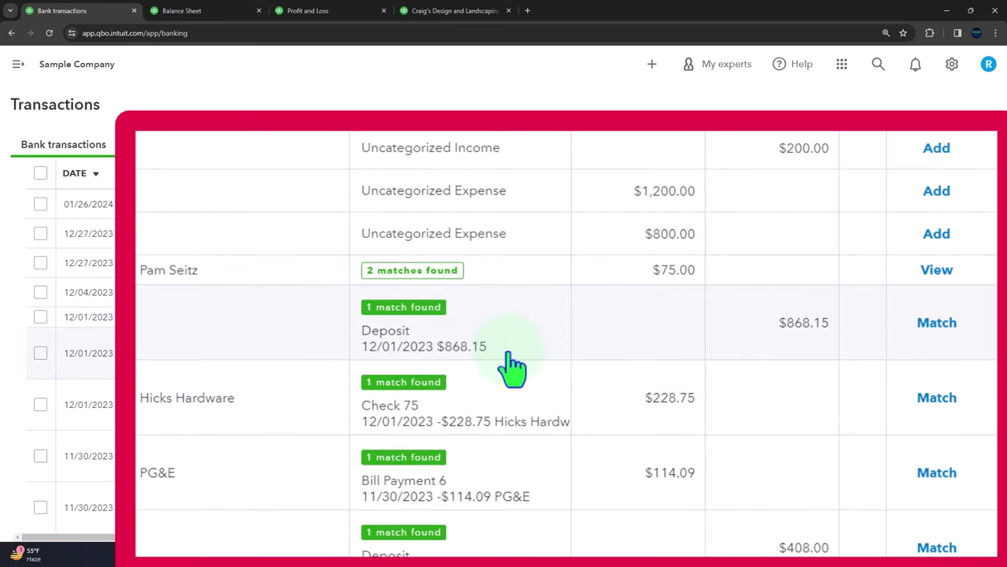
scroll(622, 383, "up", 3)
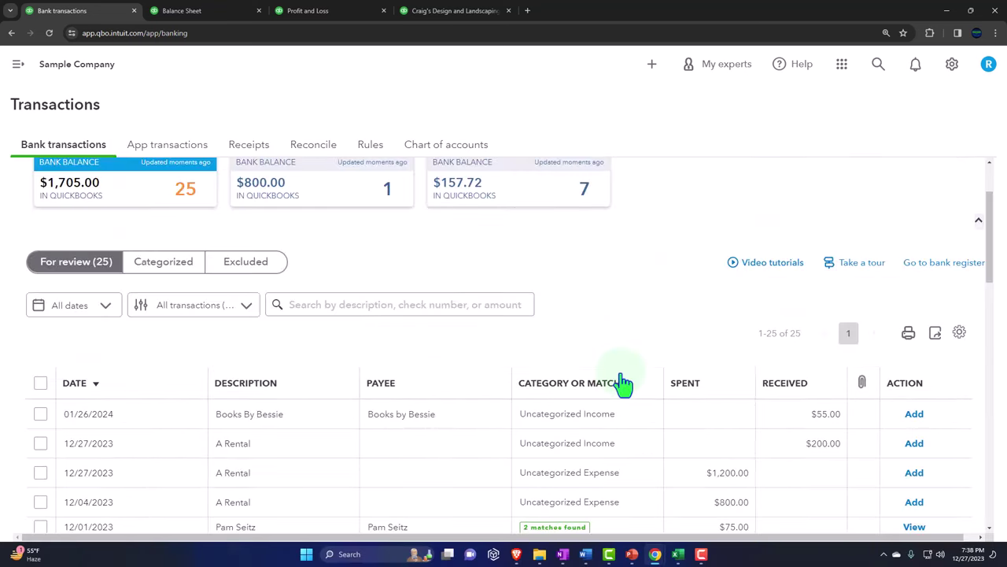
scroll(622, 383, "up", 2)
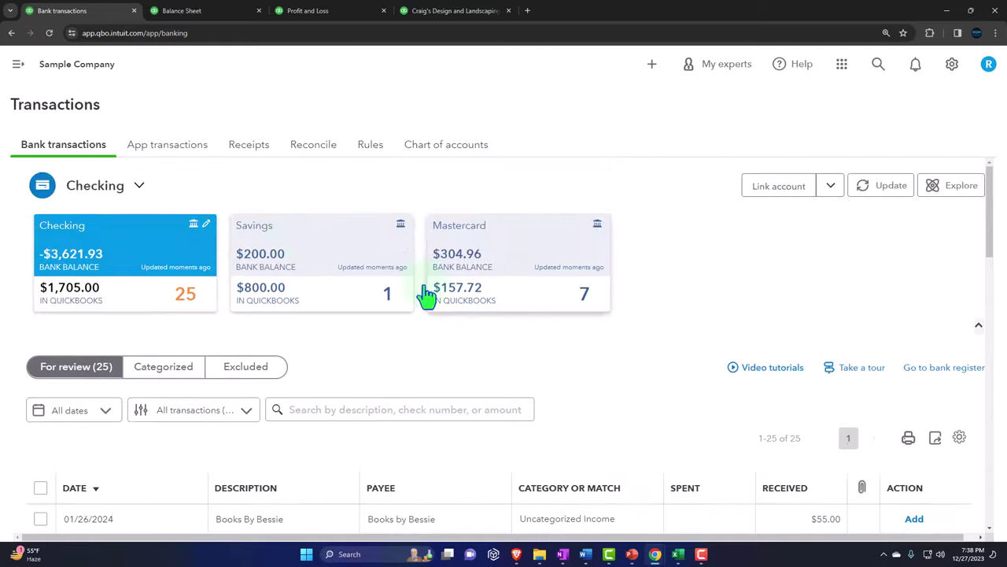
Step: Look over the available new transaction types, and reopen the transactions behind Checking on the Balance Sheet
left_click(22, 69)
left_click(45, 102)
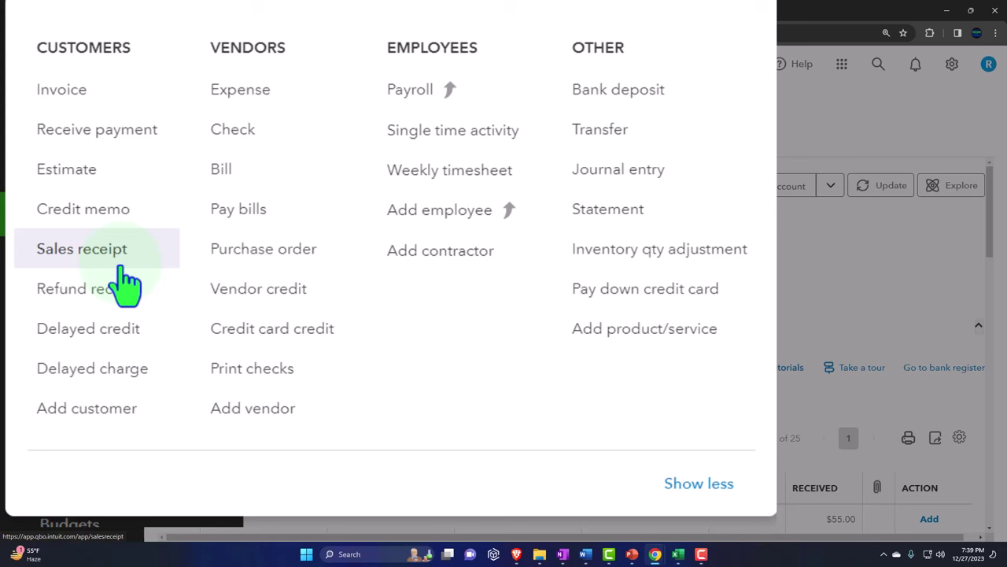
left_click(221, 14)
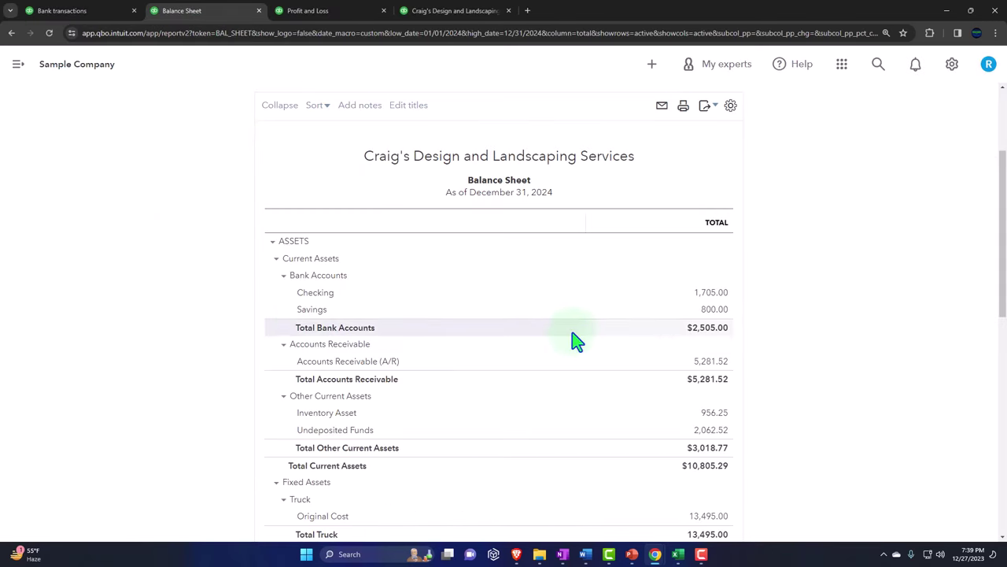
left_click(713, 294)
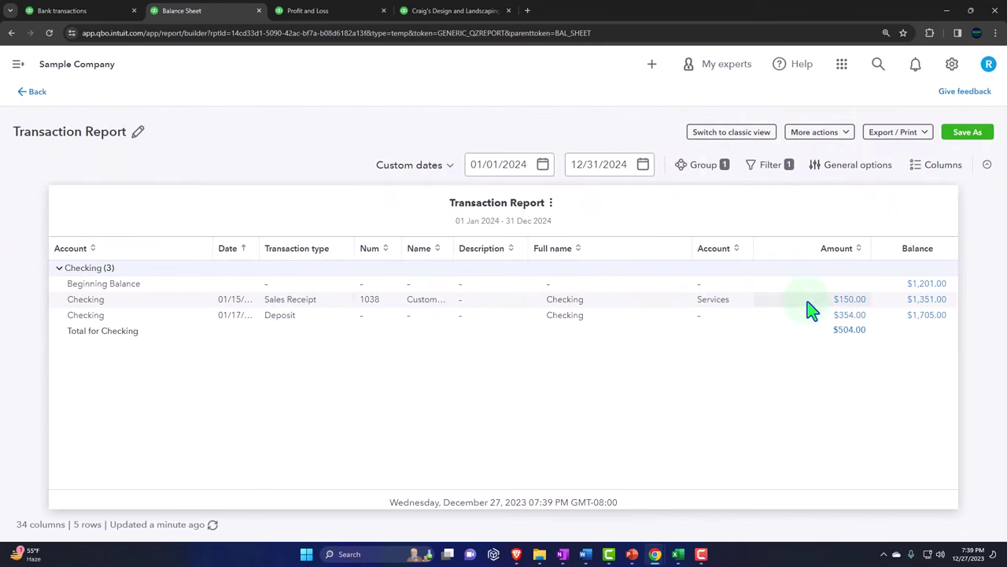
left_click(839, 310)
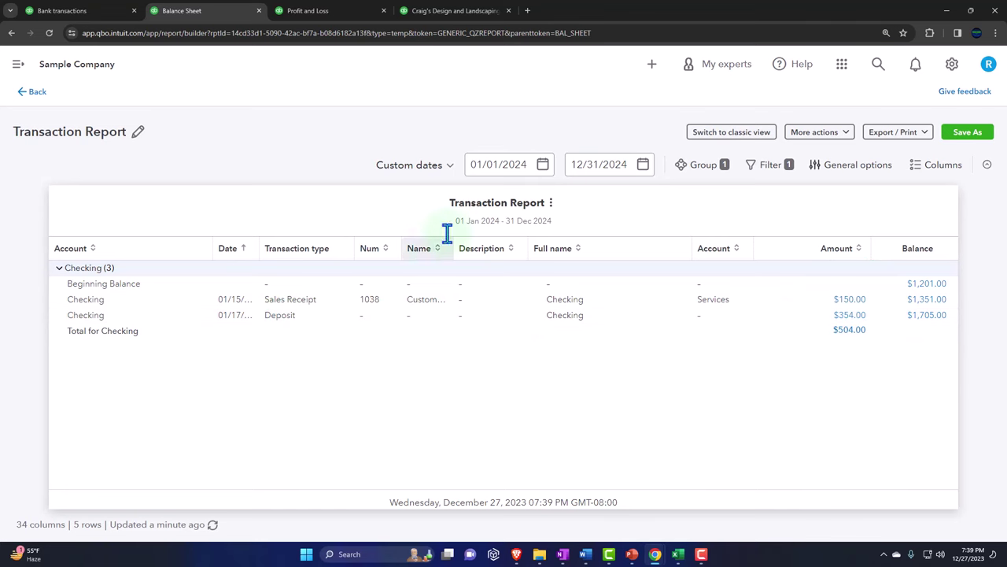
left_click(650, 68)
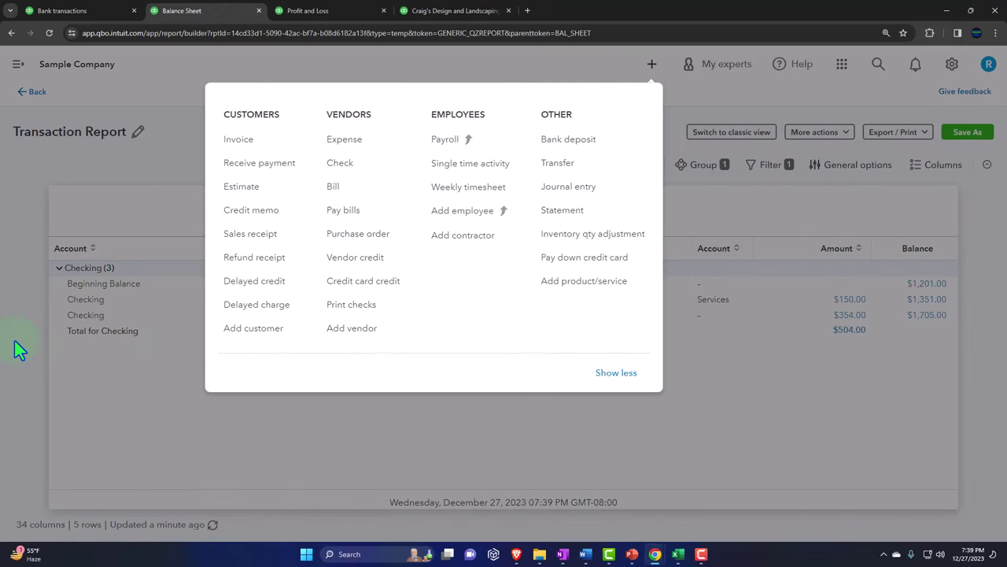
left_click(15, 342)
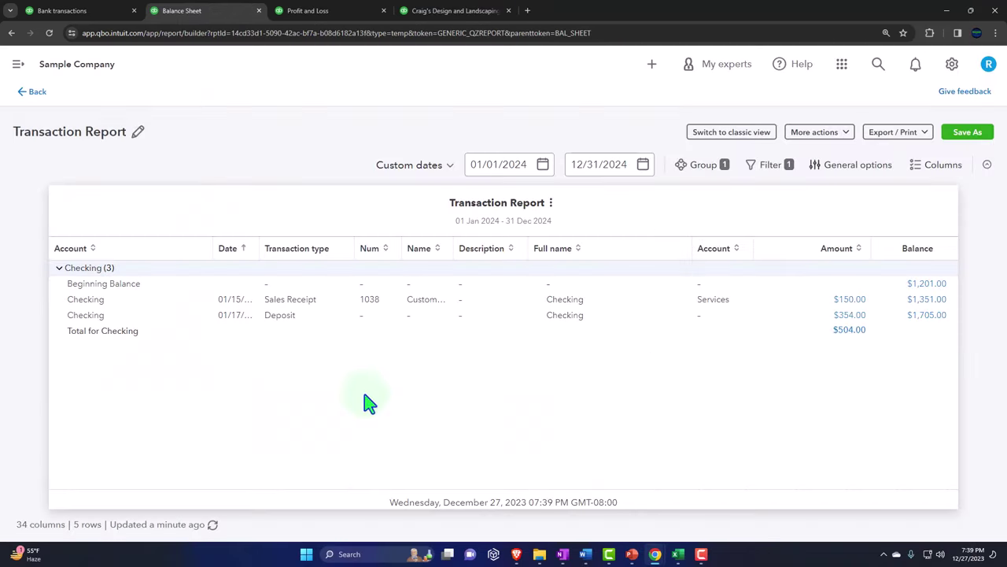
left_click(815, 349)
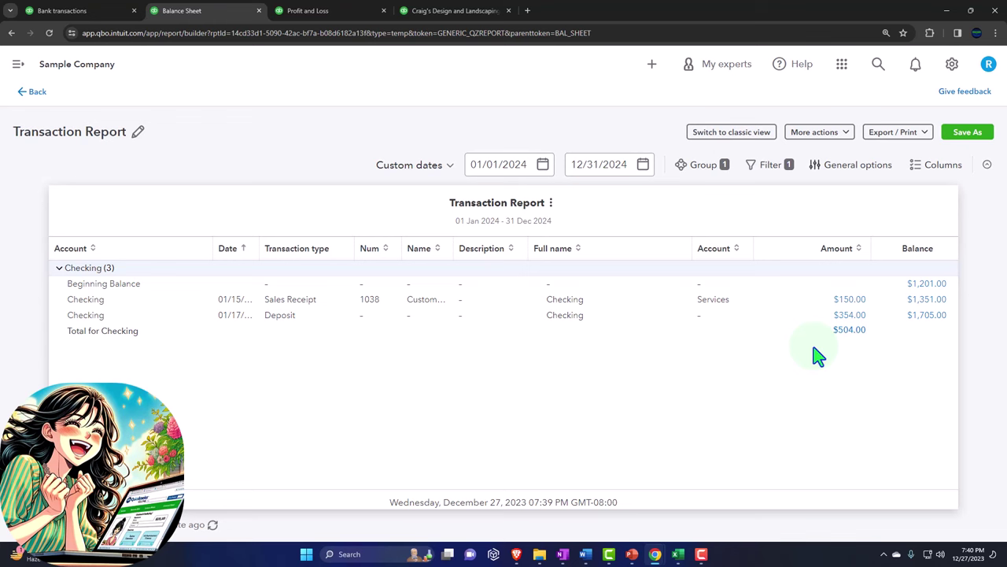
left_click(311, 315)
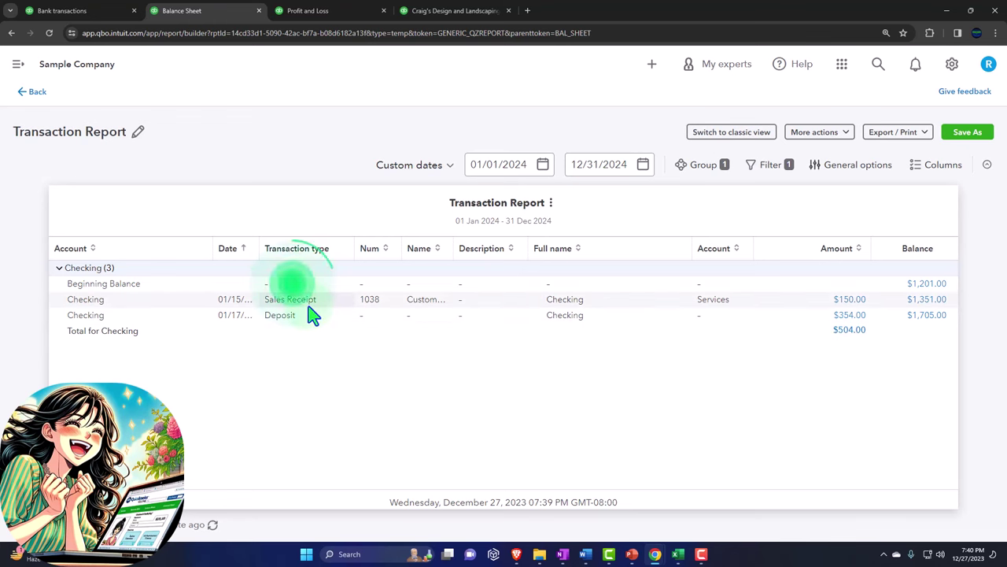